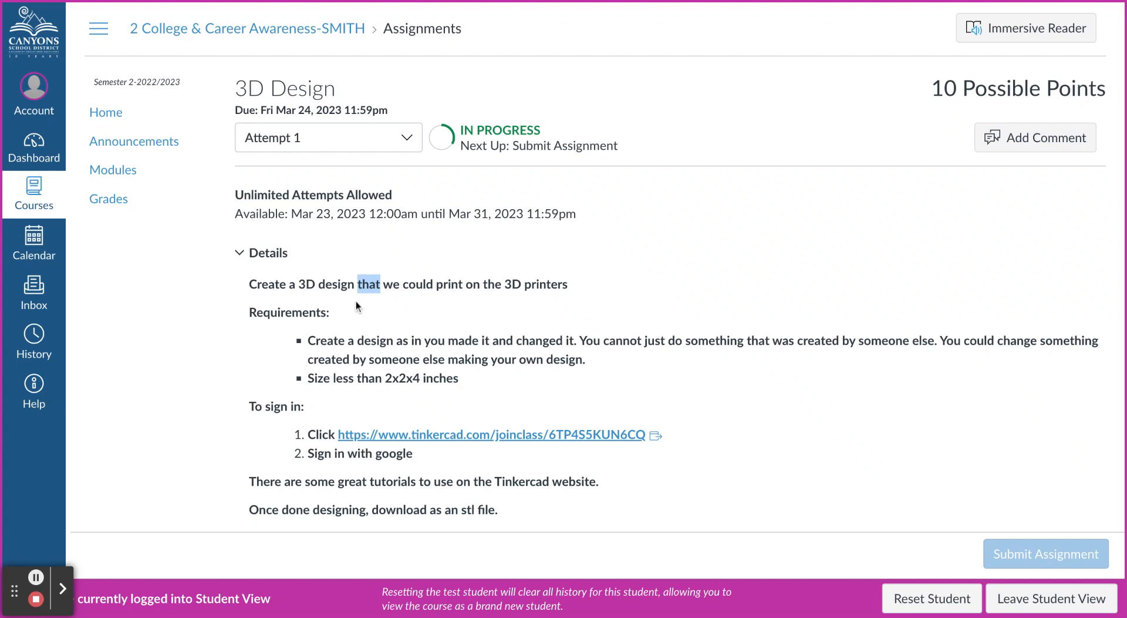
# - Read the 3D Design assignment's requirements, size limit and Tinkercad sign-in instructions
pyautogui.click(351, 352)
pyautogui.moveTo(312, 341); pyautogui.dragTo(392, 346)
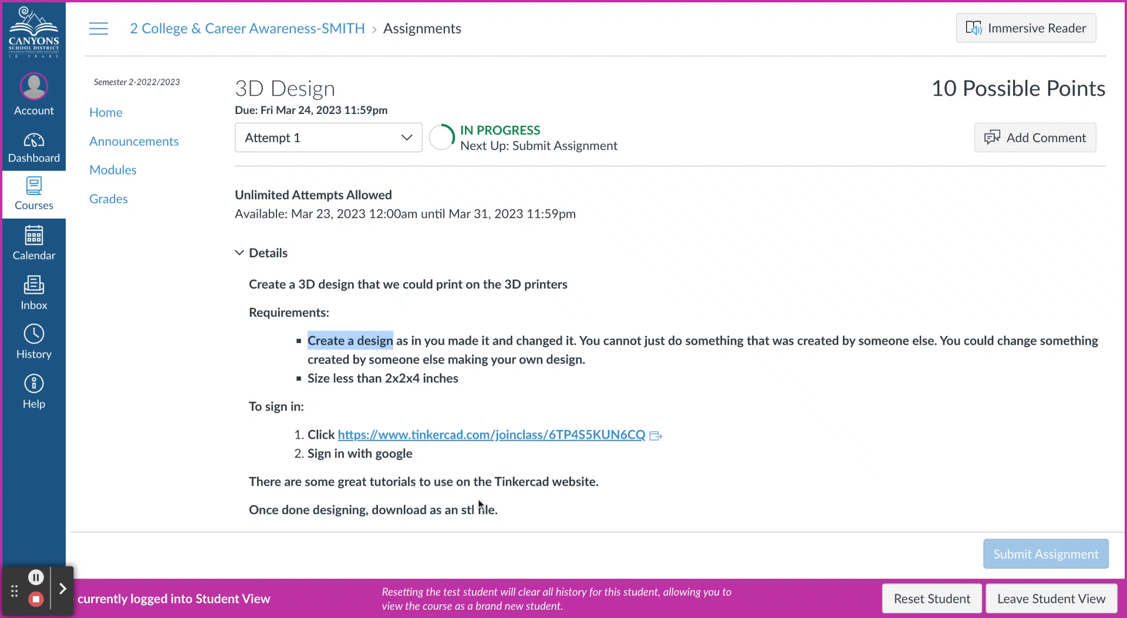
pyautogui.scroll(-2, 470, 509)
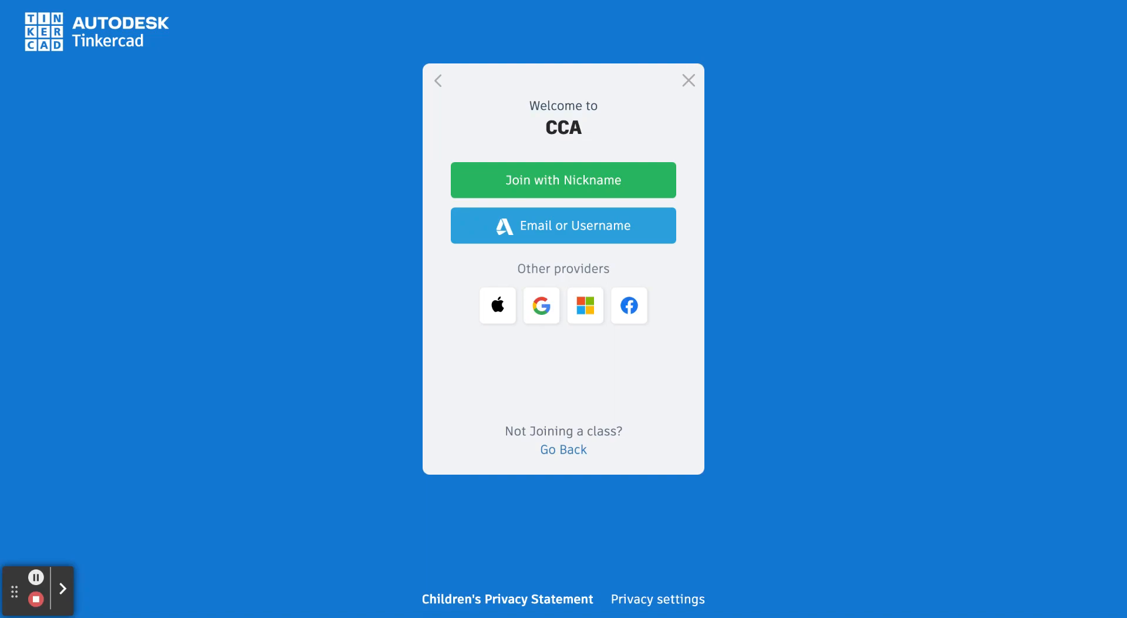
# - Join the CCA class in Tinkercad with a Google sign-in and create a new 3D design
pyautogui.click(542, 307)
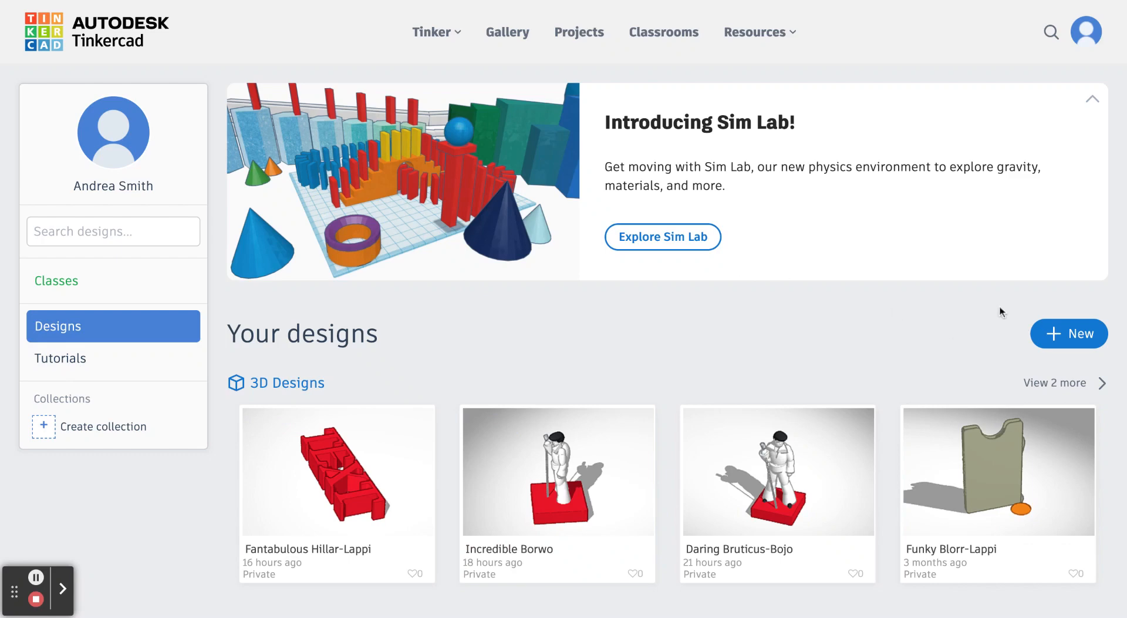
pyautogui.click(1073, 338)
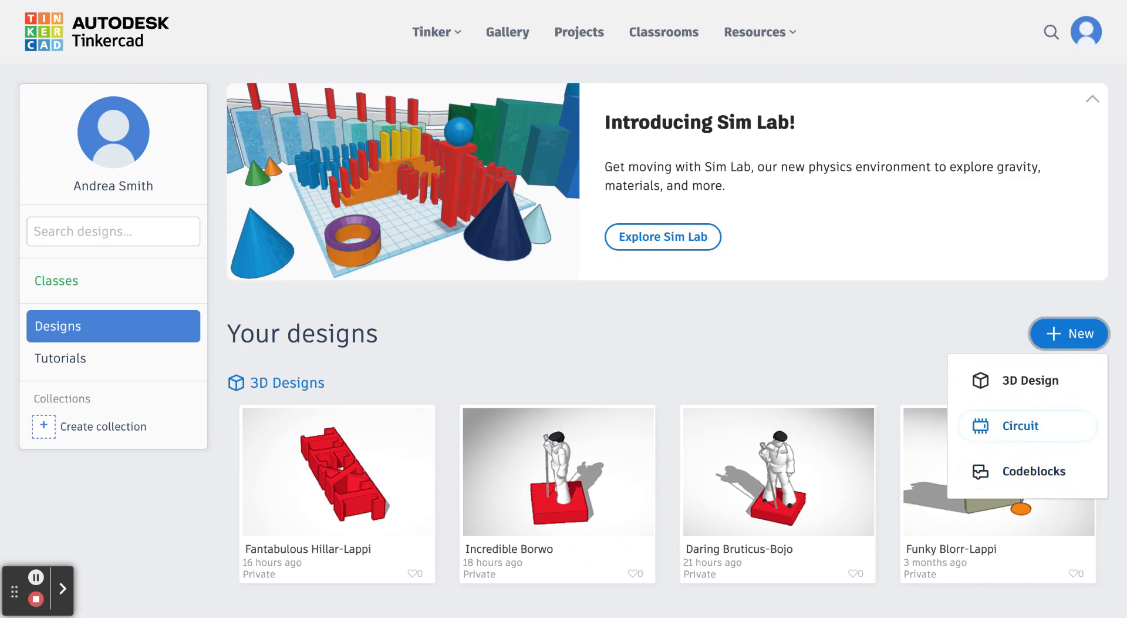
pyautogui.click(1001, 382)
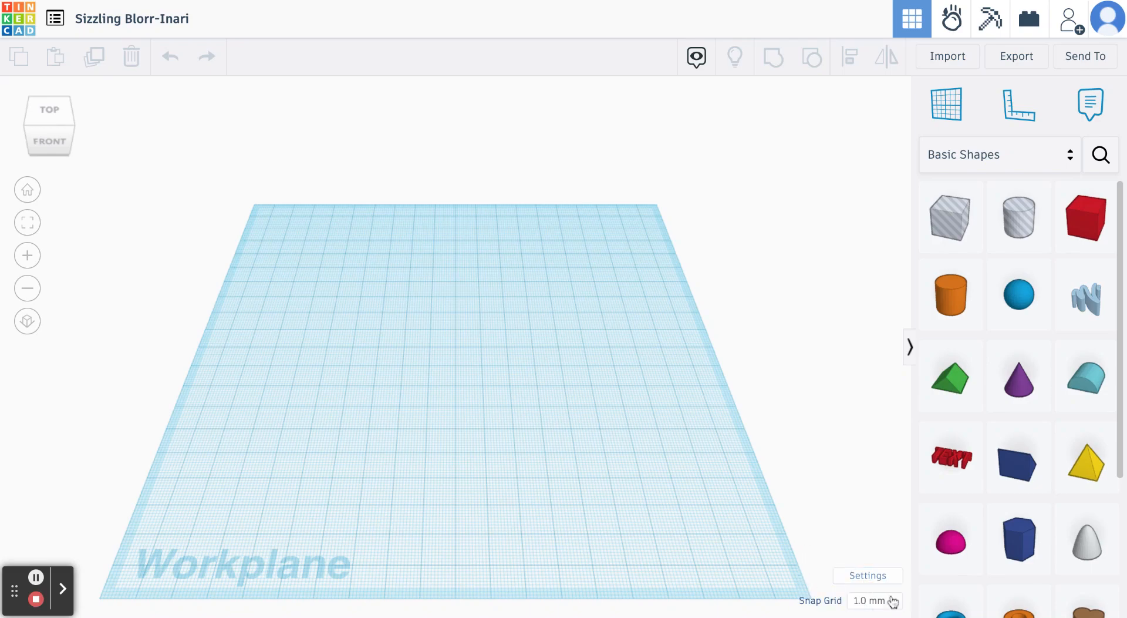
# - Set the workspace units to inches, keeping the Tinkercad preset
pyautogui.click(864, 580)
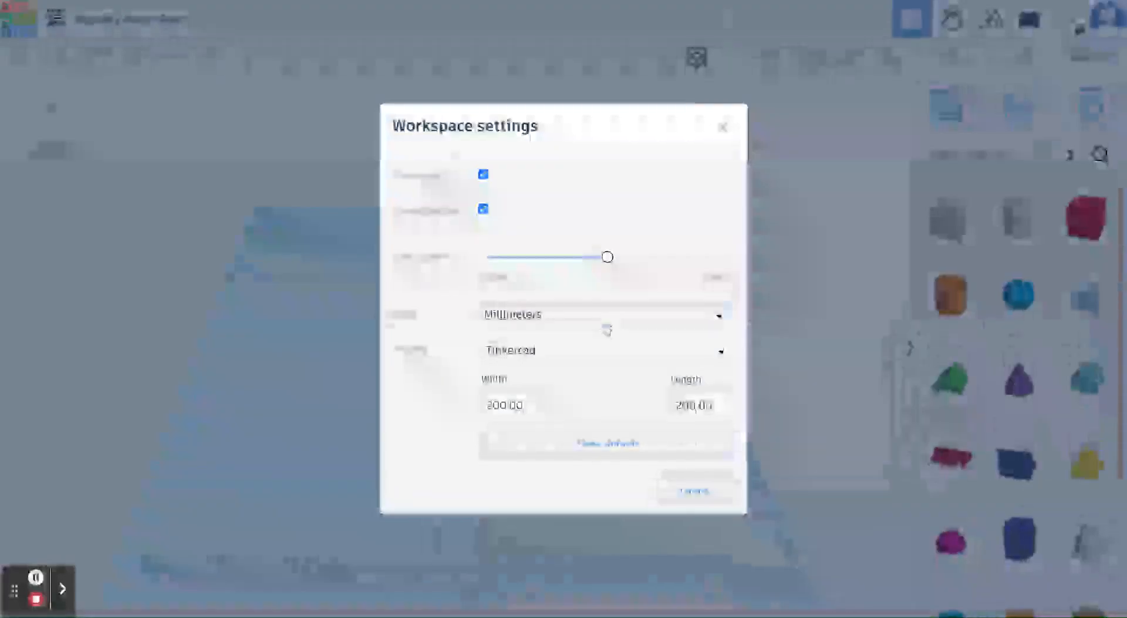
pyautogui.click(587, 320)
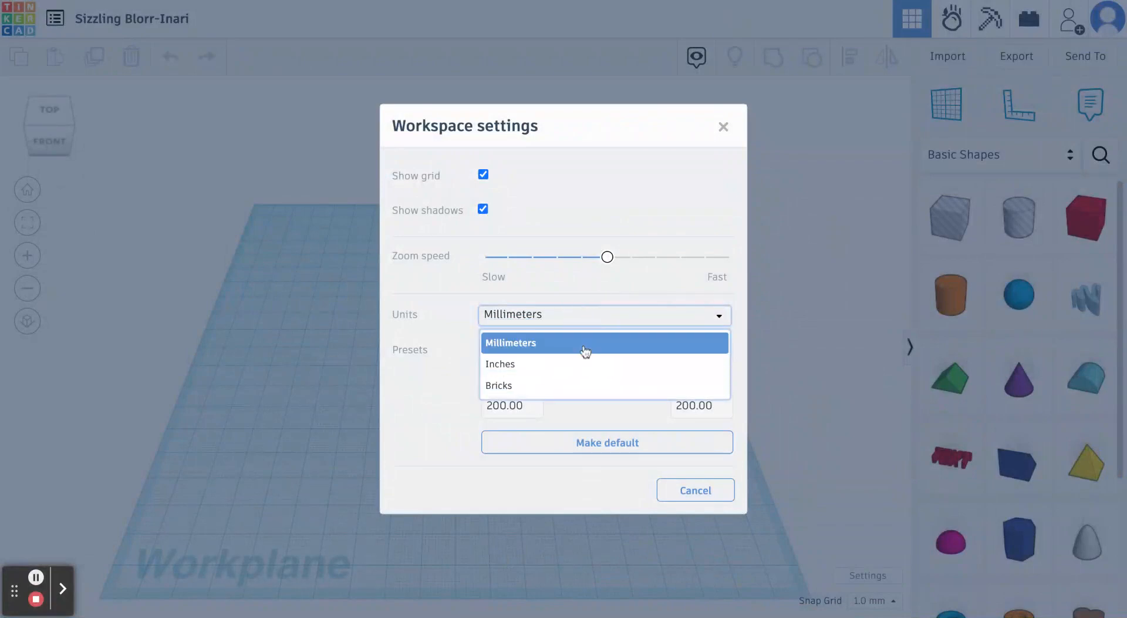
pyautogui.click(586, 369)
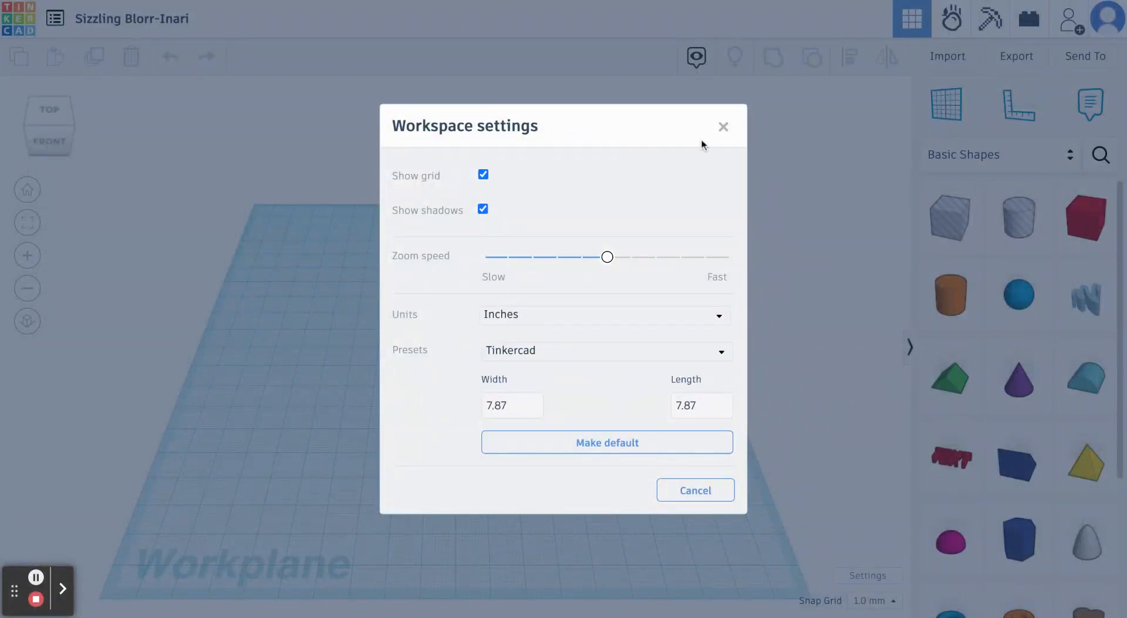
pyautogui.click(727, 127)
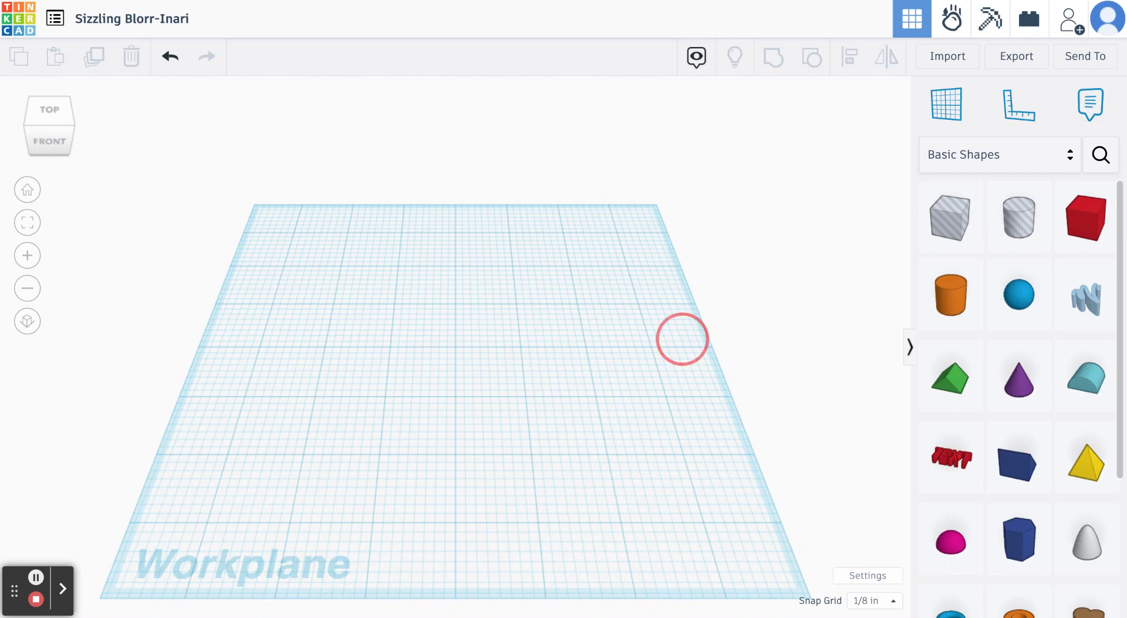
pyautogui.moveTo(682, 339)
pyautogui.mouseDown(button='right')
pyautogui.moveTo(657, 317)
pyautogui.moveTo(687, 272)
pyautogui.moveTo(709, 277)
pyautogui.moveTo(733, 326)
pyautogui.moveTo(713, 350)
pyautogui.moveTo(654, 325)
pyautogui.moveTo(687, 330)
pyautogui.mouseUp(button='right')
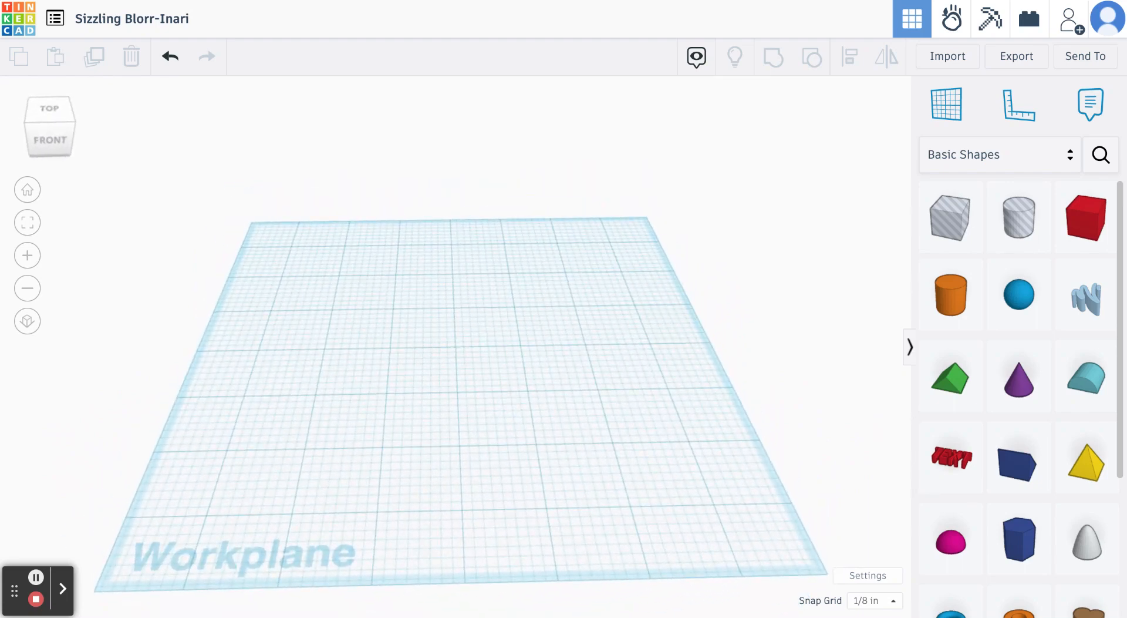
pyautogui.click(28, 109)
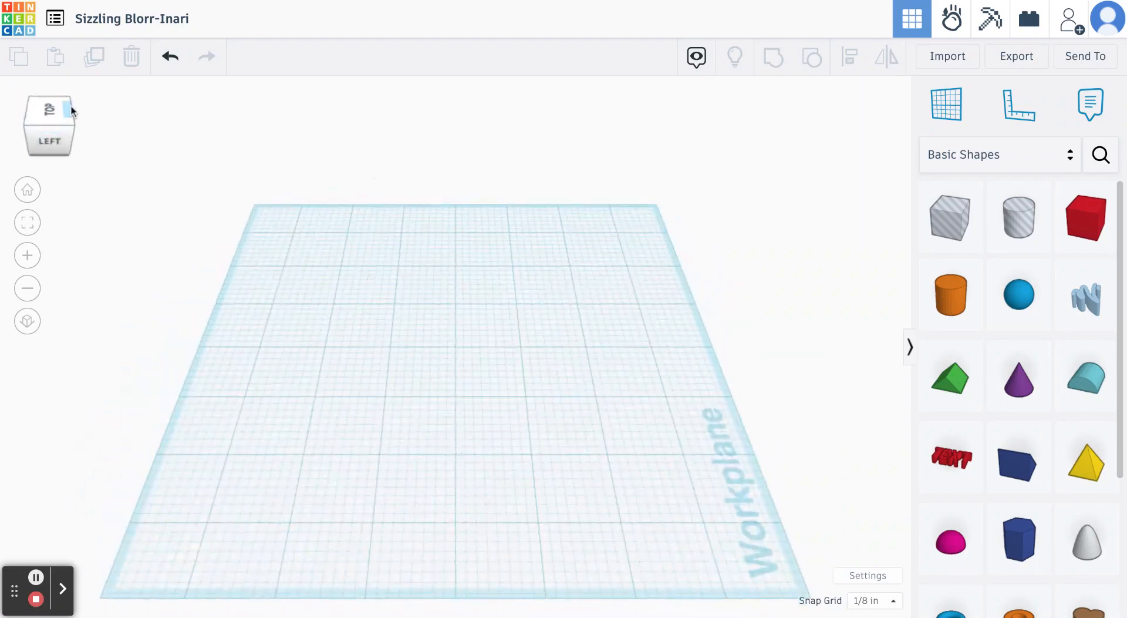
pyautogui.click(71, 109)
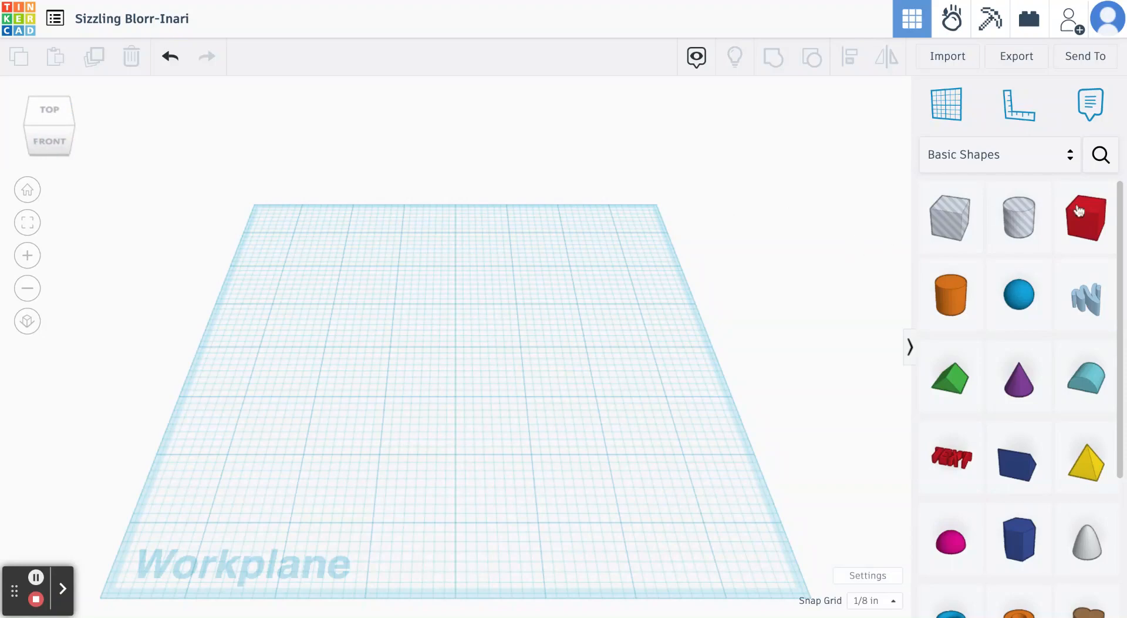
# - Browse the shape library, examining the Basic Shapes and the bodies, faces and accessories in Creatures & Characters
pyautogui.scroll(-4, 1064, 365)
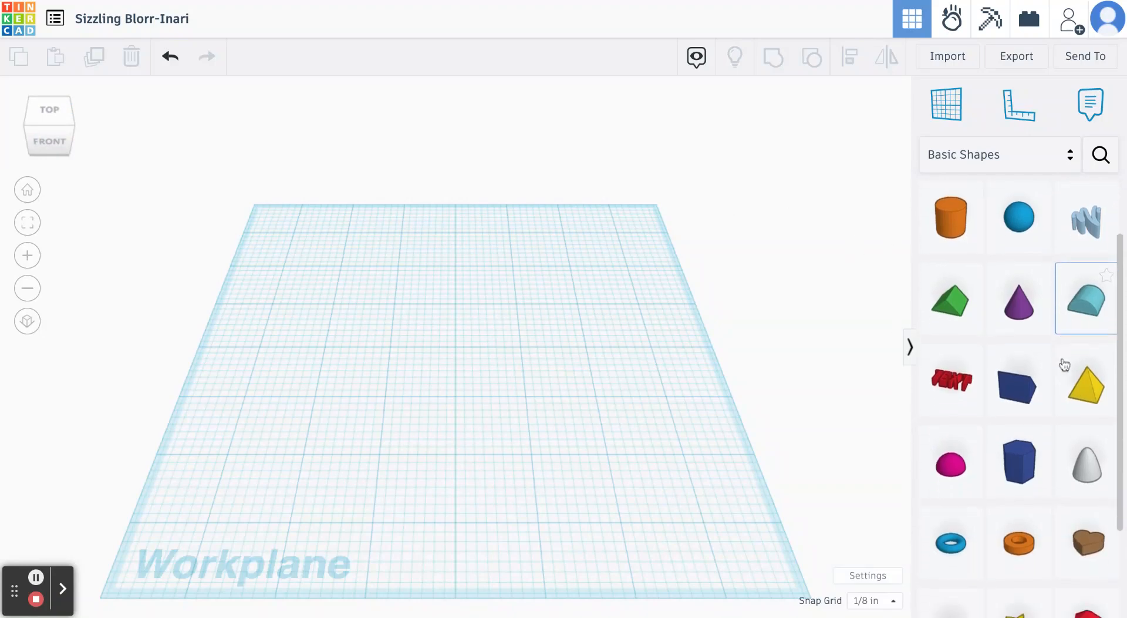
pyautogui.scroll(4, 1022, 294)
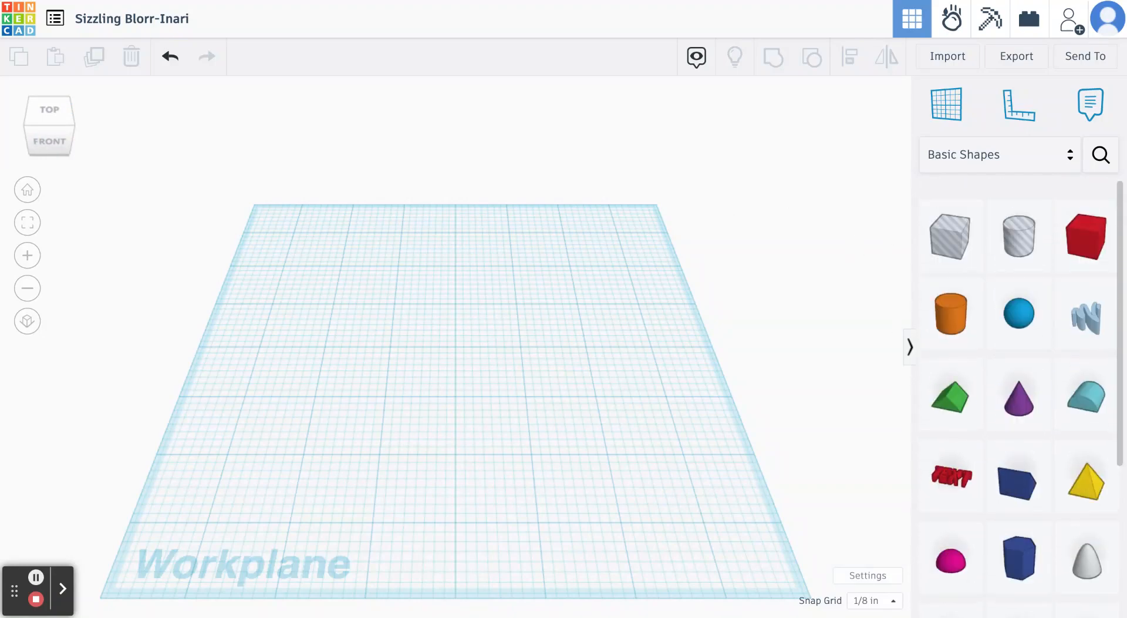
pyautogui.click(1020, 163)
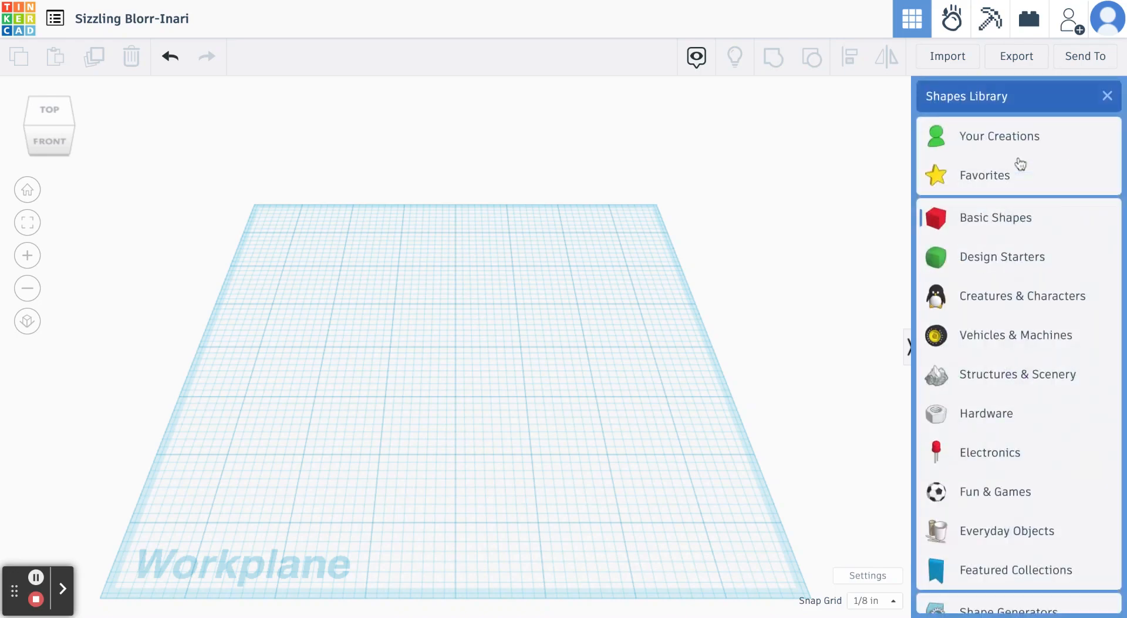
pyautogui.scroll(-2, 1027, 325)
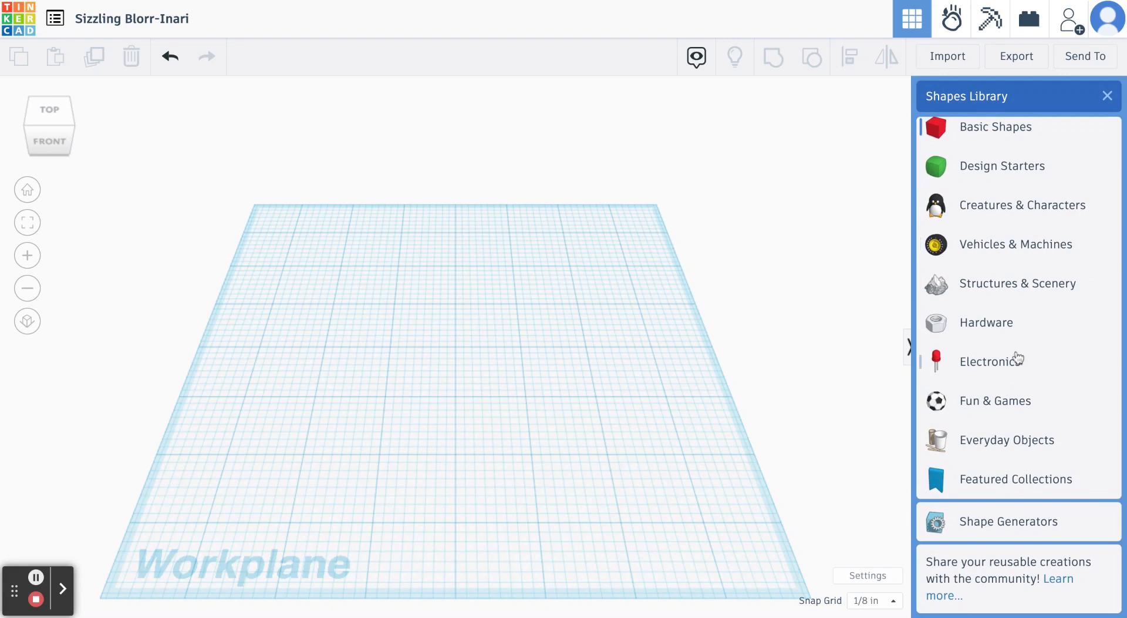
pyautogui.scroll(2, 1017, 356)
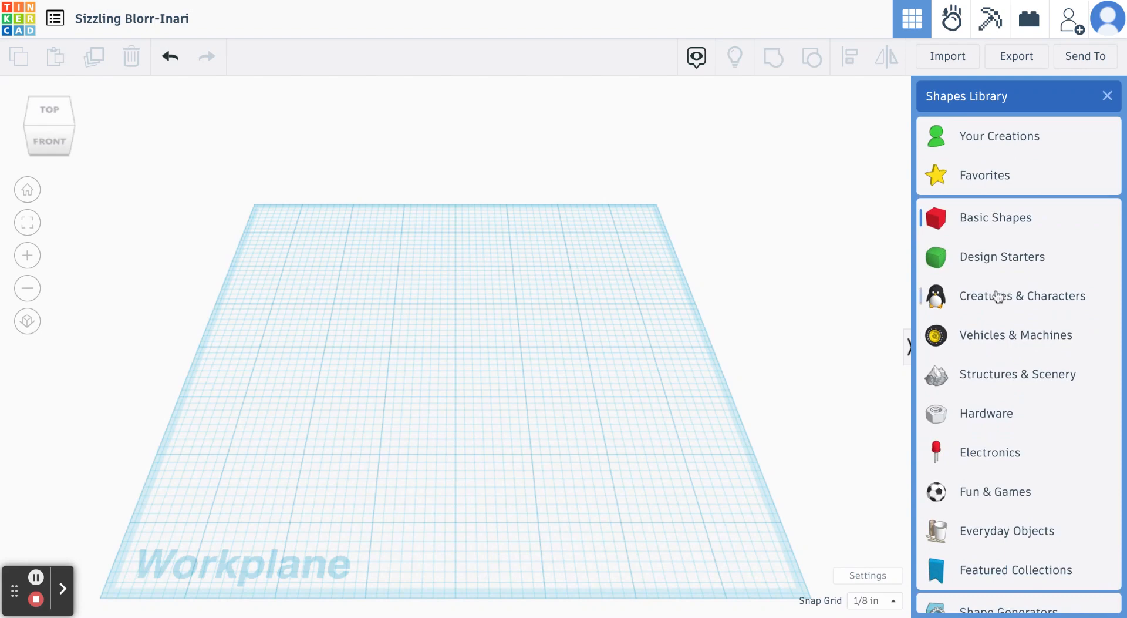
pyautogui.click(998, 296)
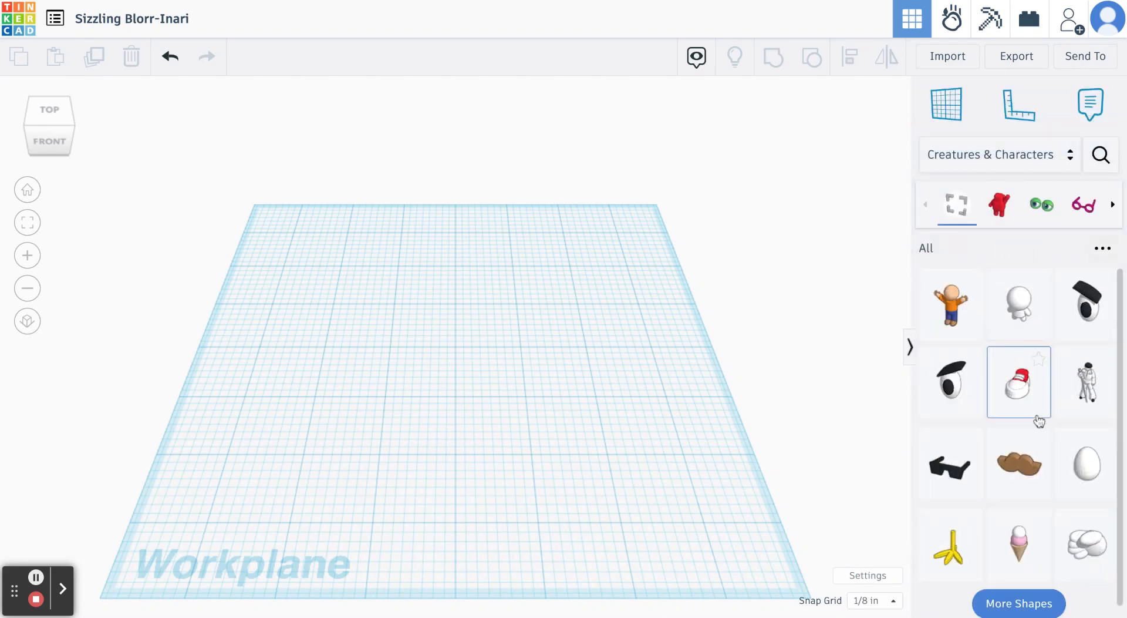
pyautogui.scroll(-1, 1039, 421)
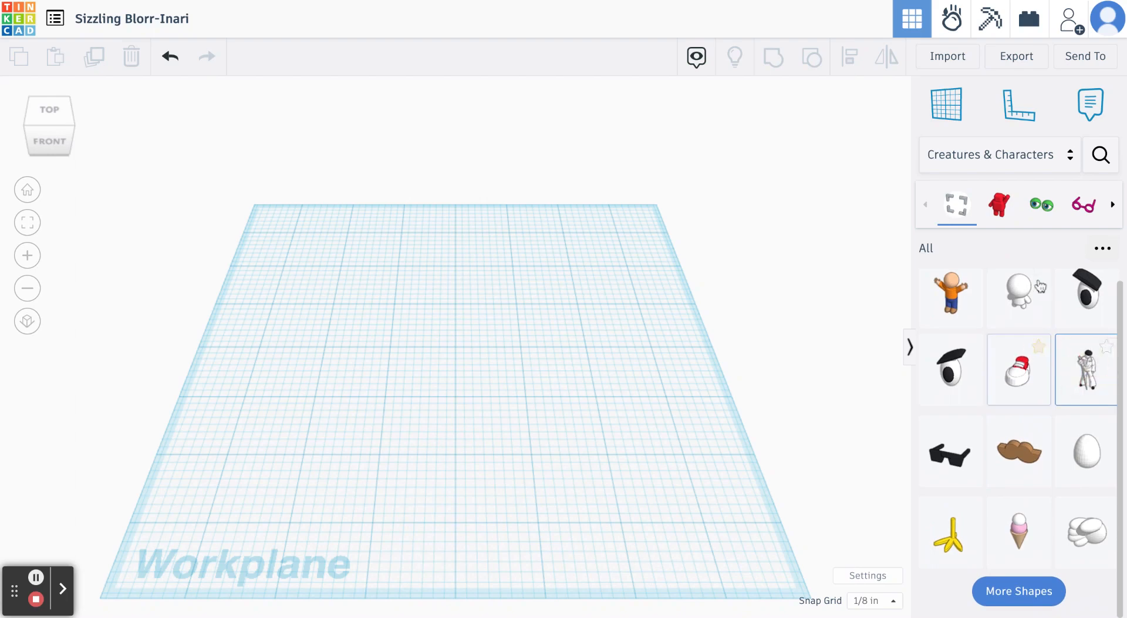
pyautogui.click(1006, 218)
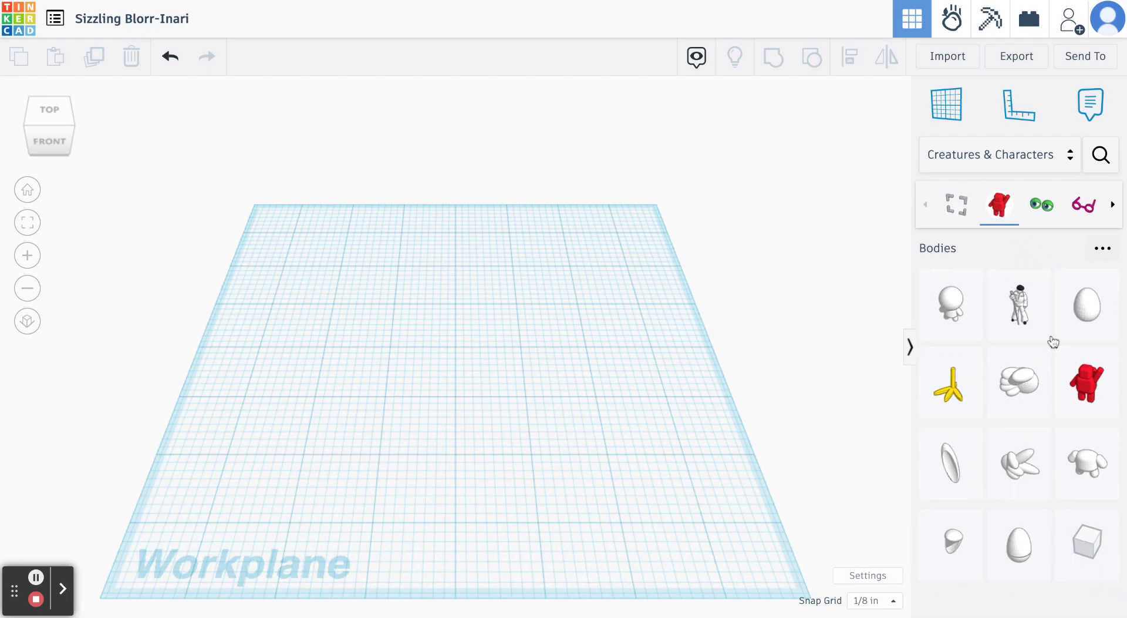
pyautogui.click(1042, 204)
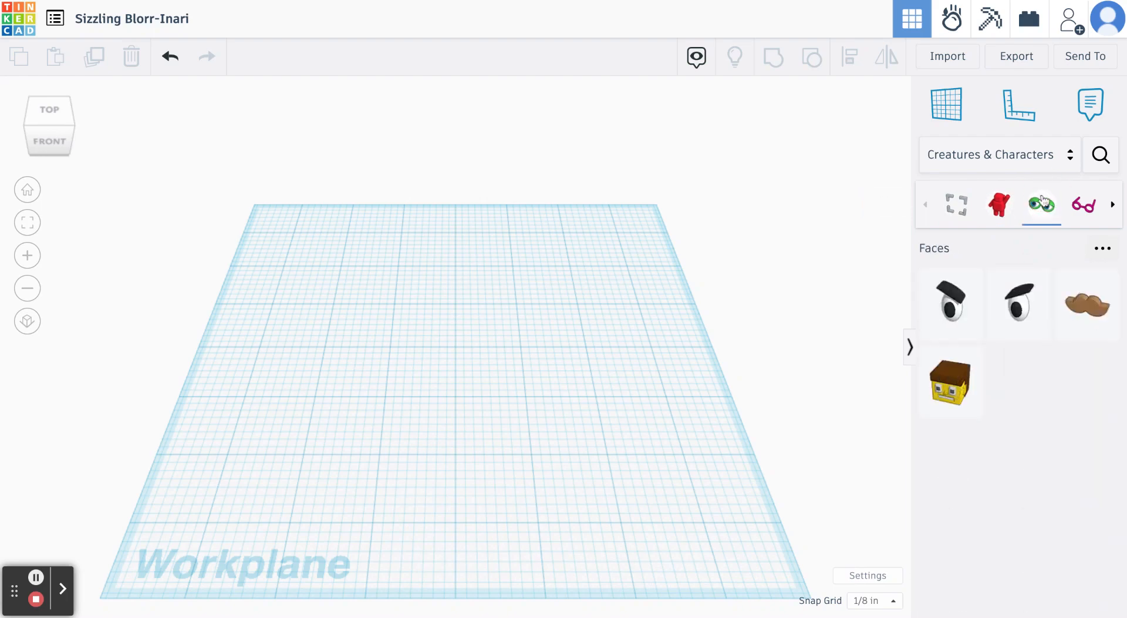
pyautogui.click(1084, 205)
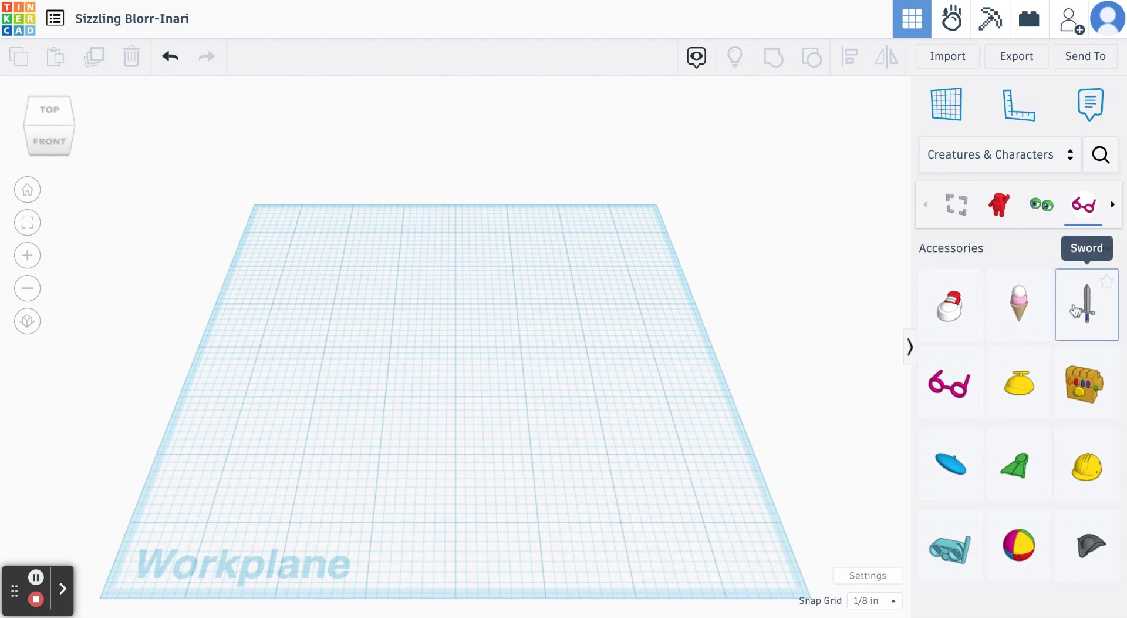
# - Place a solid red box from the Basic Shapes collection near the middle of the workplane
pyautogui.click(963, 156)
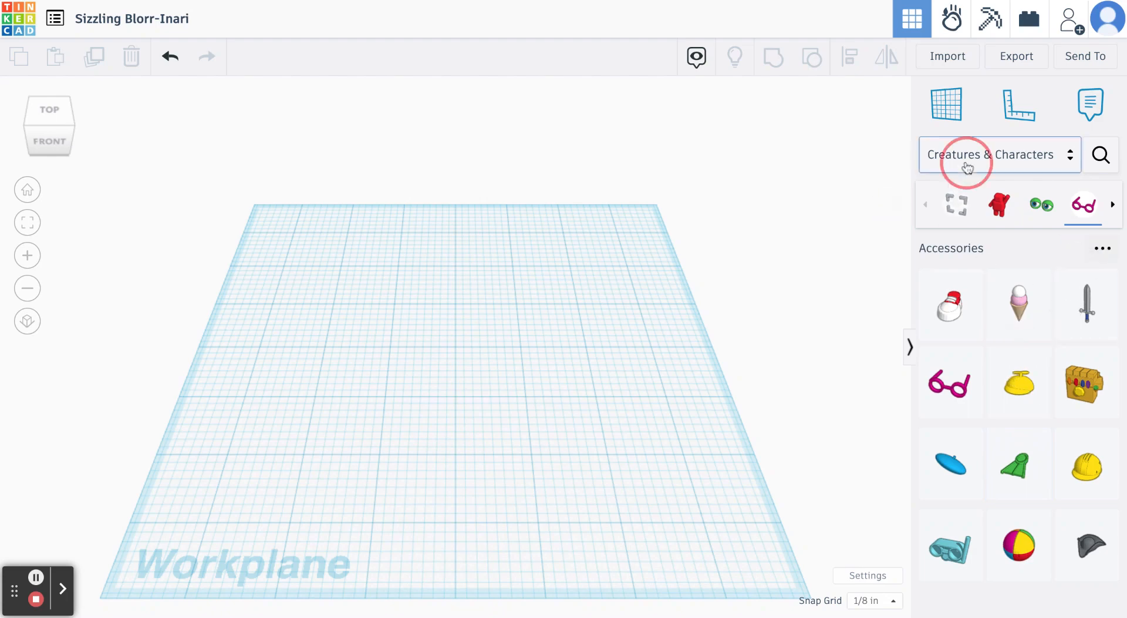
pyautogui.click(978, 222)
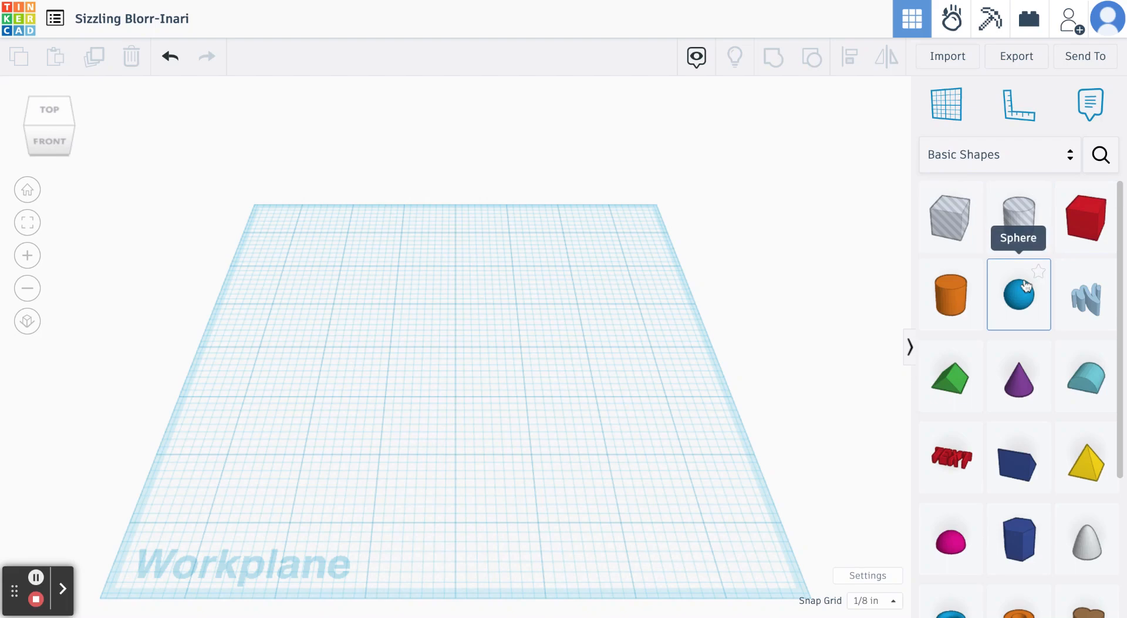
pyautogui.click(1092, 237)
pyautogui.moveTo(1092, 237); pyautogui.dragTo(443, 400)
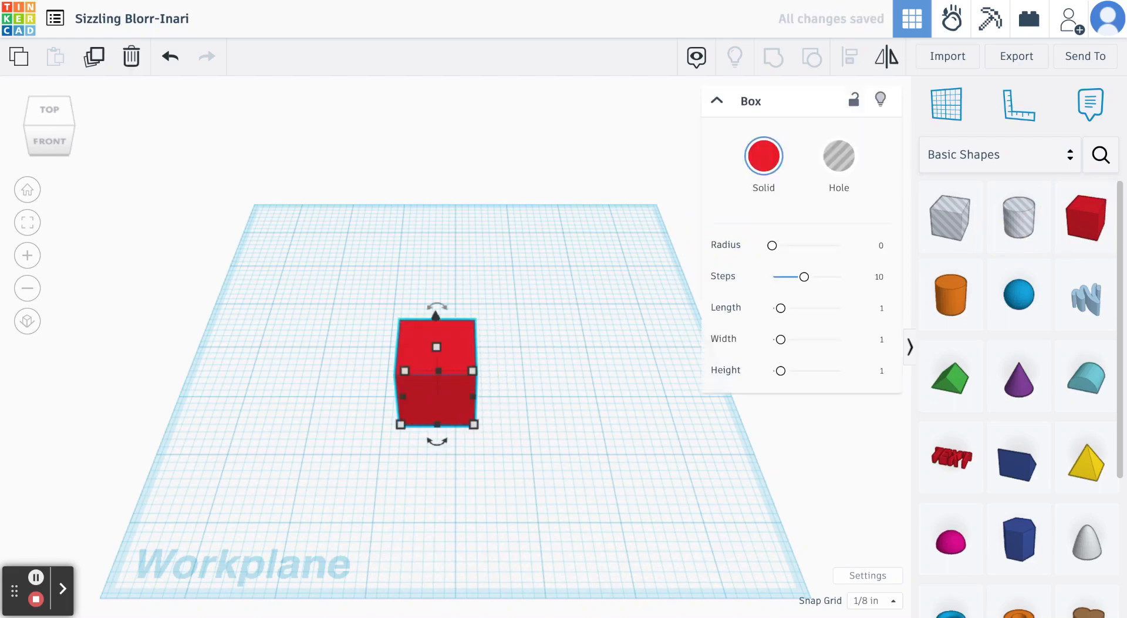
# - Lower the box's height to 1/2 inch by its top face and deselect it
pyautogui.moveTo(600, 451); pyautogui.dragTo(604, 417, button='right')
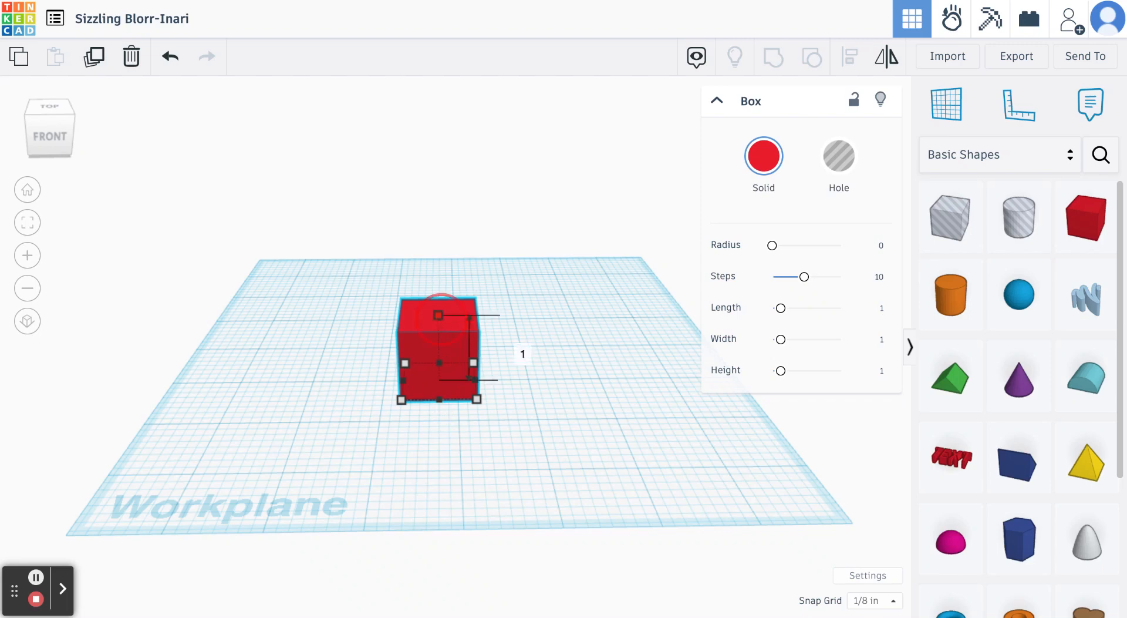
pyautogui.moveTo(438, 315); pyautogui.dragTo(438, 348)
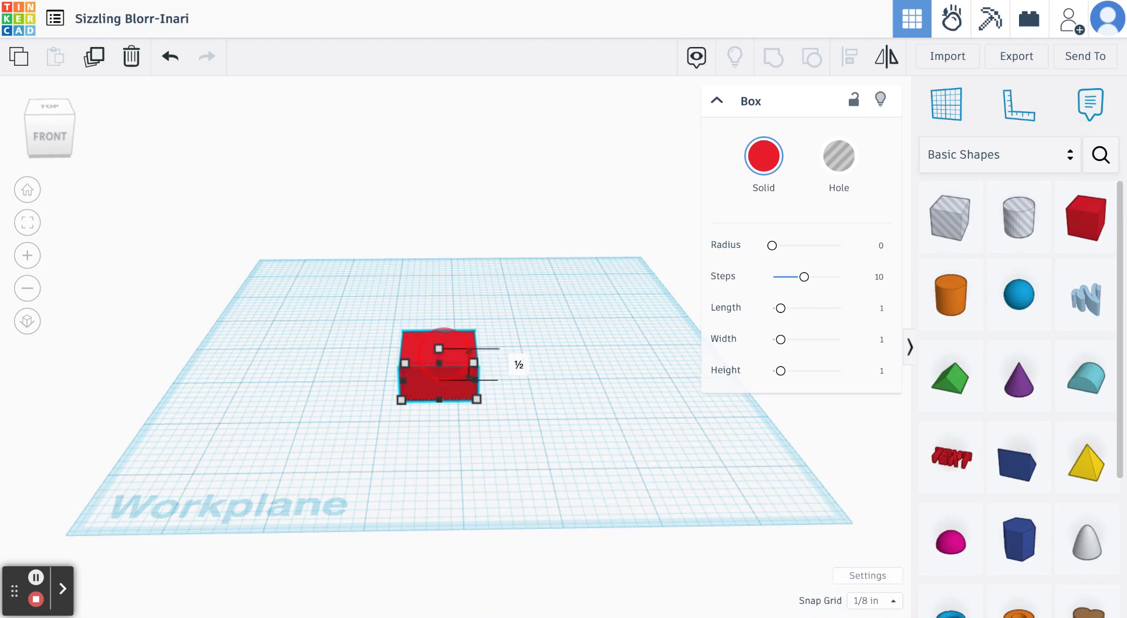
pyautogui.moveTo(438, 348); pyautogui.dragTo(439, 357)
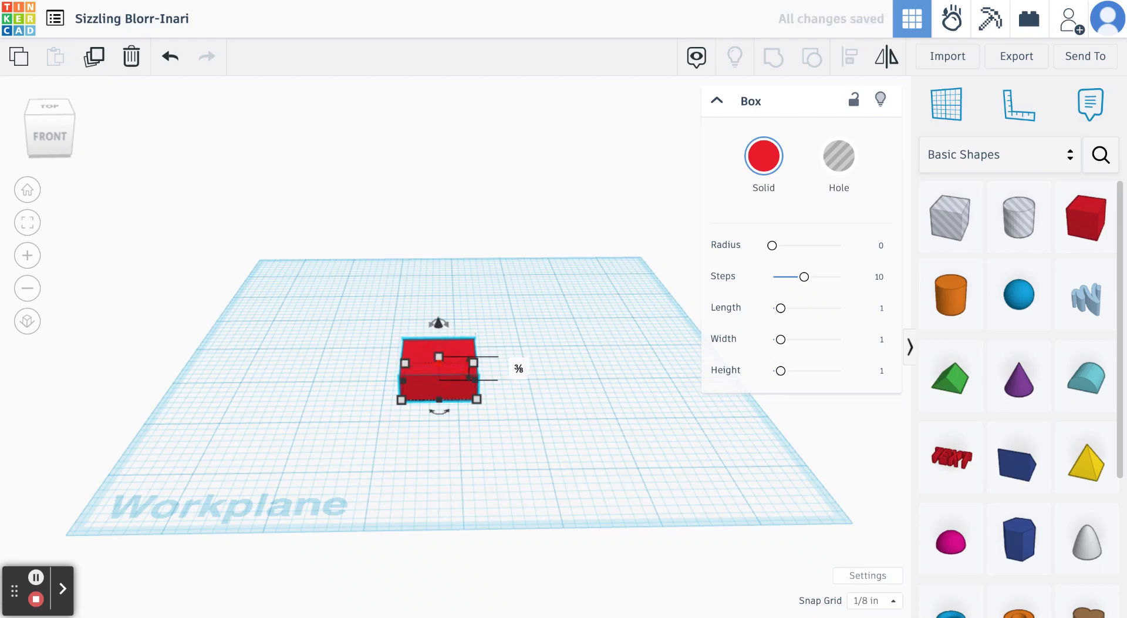
pyautogui.moveTo(439, 356); pyautogui.dragTo(439, 348)
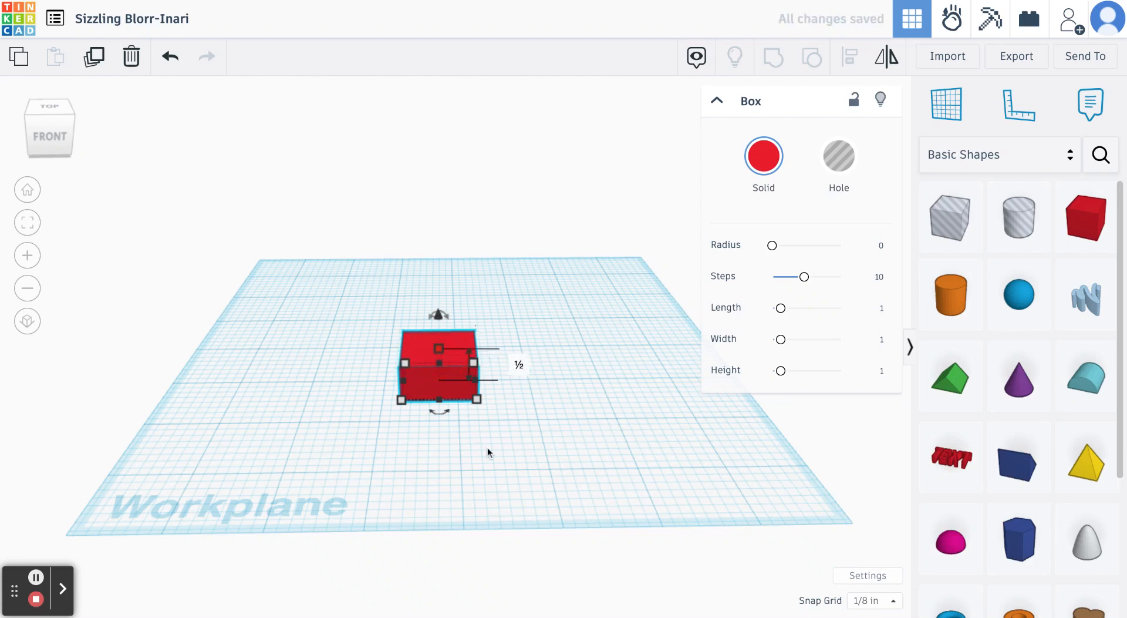
pyautogui.click(541, 404)
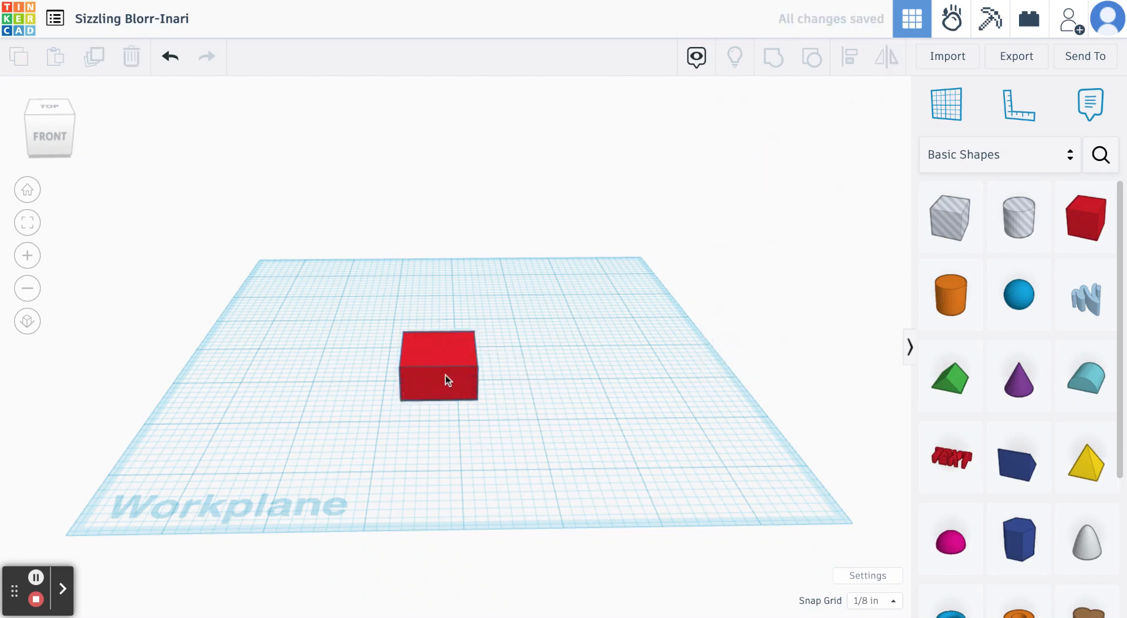
# - Move the box slightly toward the front-left of the workplane and keep it selected
pyautogui.moveTo(447, 381); pyautogui.dragTo(430, 393)
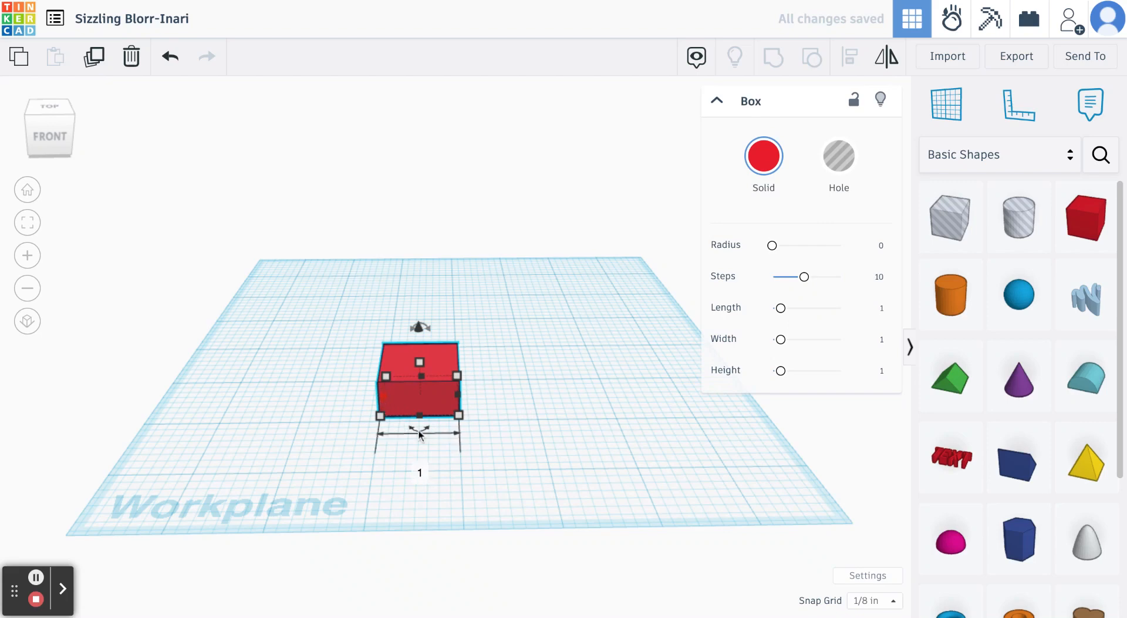
pyautogui.click(511, 411)
pyautogui.click(433, 403)
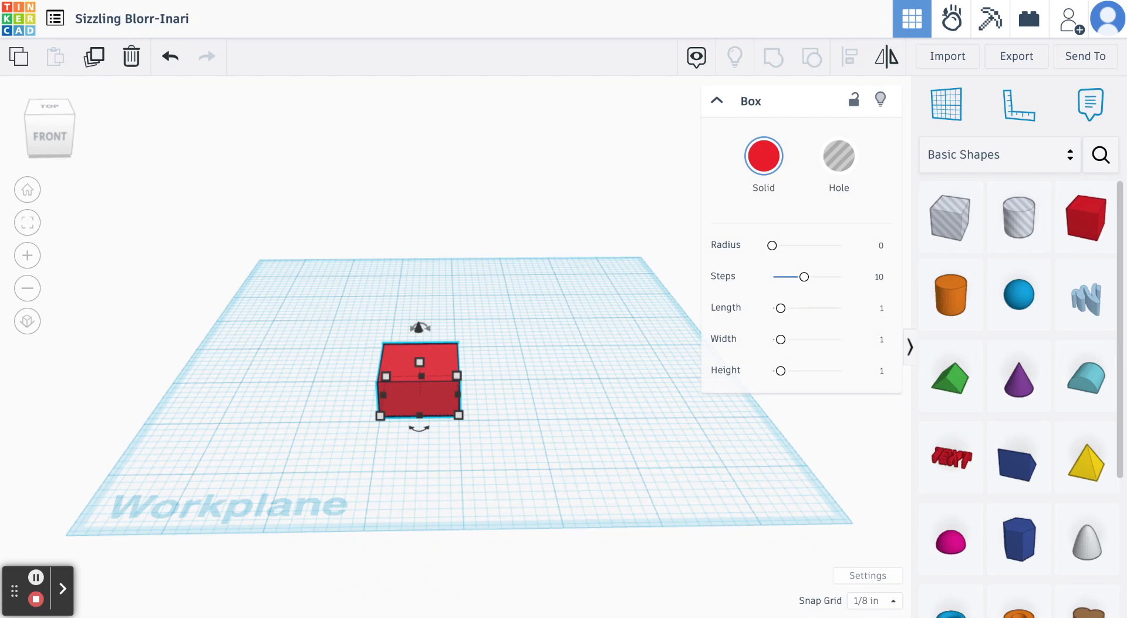
# - Stretch the box from its right side to 4 inches long and deselect it
pyautogui.moveTo(457, 394); pyautogui.dragTo(691, 410)
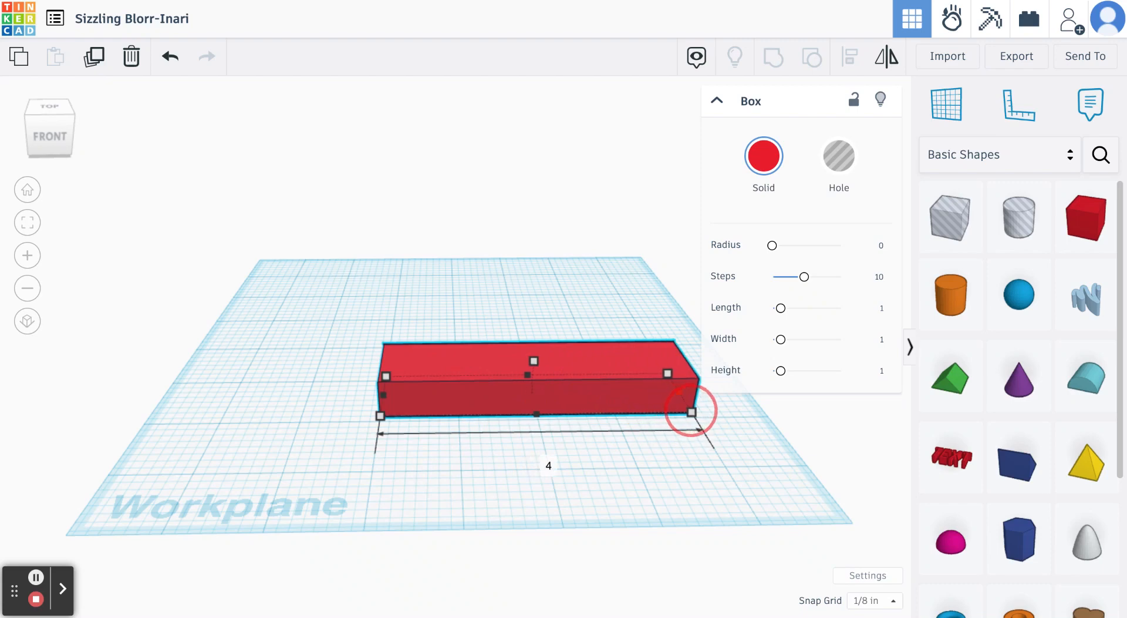
pyautogui.click(657, 488)
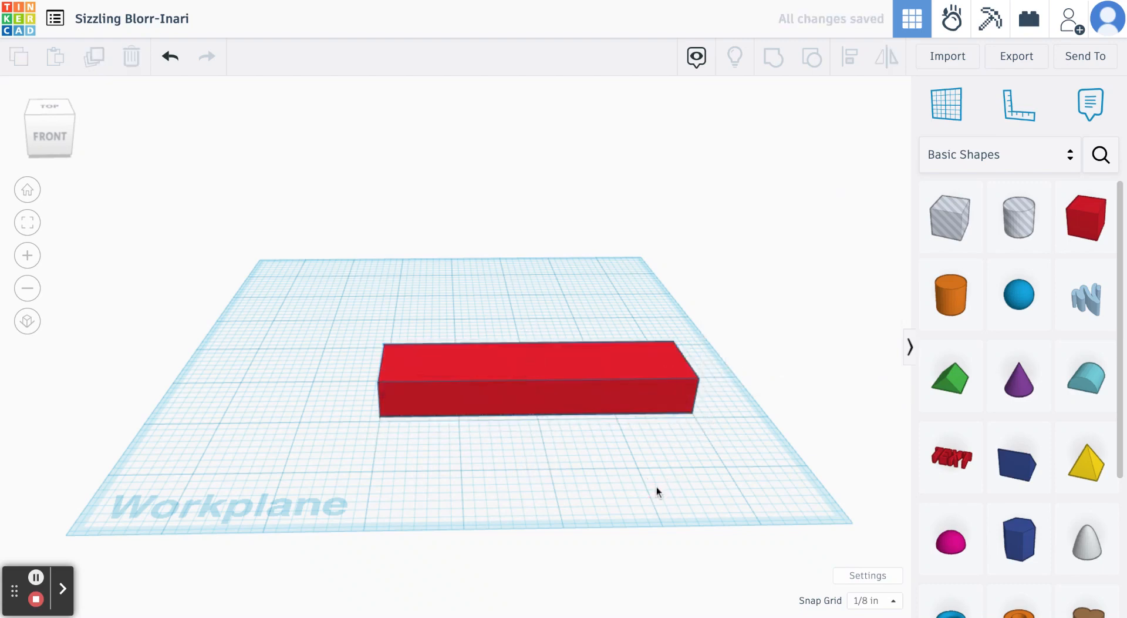
pyautogui.moveTo(656, 488); pyautogui.dragTo(657, 562, button='right')
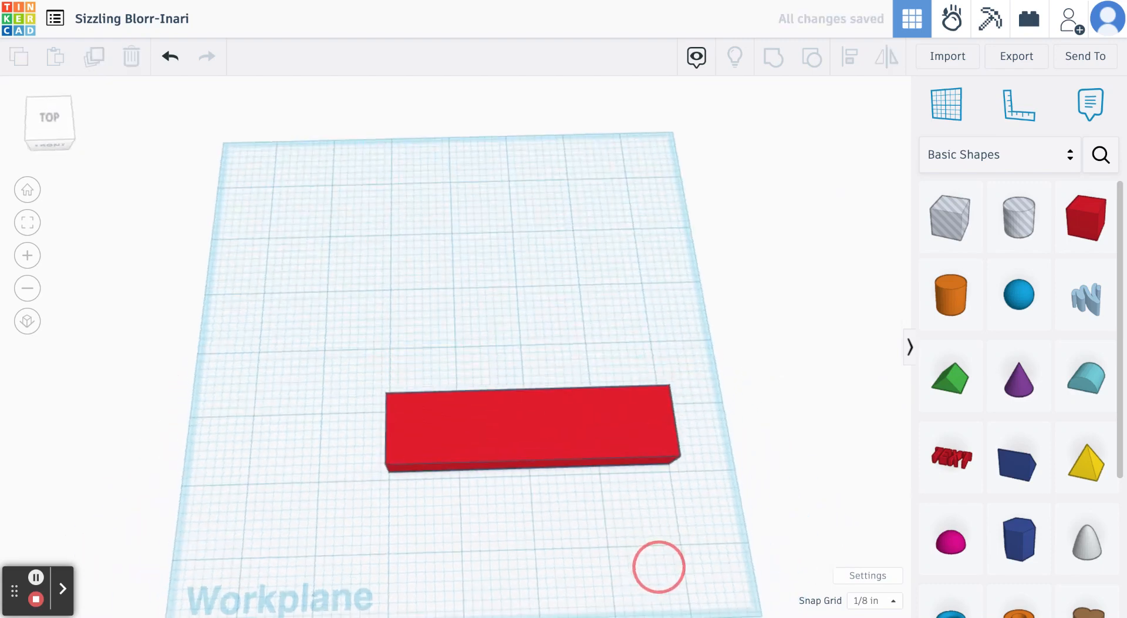
# - Widen the red box from its back corner to 2 inches deep, keeping it 4 inches long, and deselect it
pyautogui.click(569, 445)
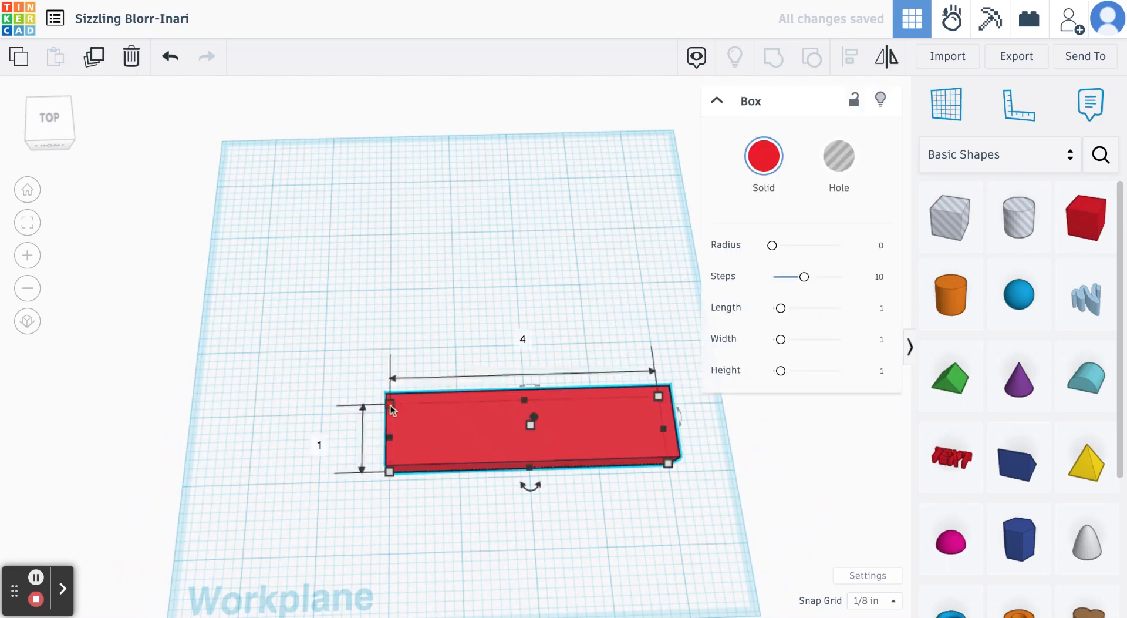
pyautogui.moveTo(391, 410); pyautogui.dragTo(390, 341)
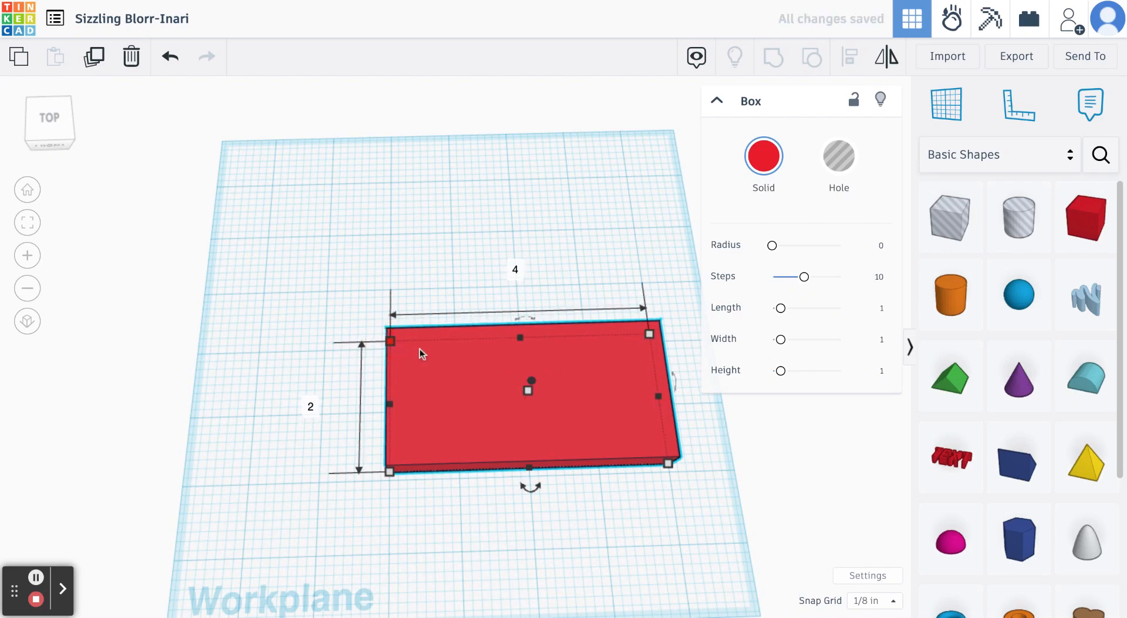
pyautogui.click(642, 527)
pyautogui.moveTo(642, 527)
pyautogui.mouseDown(button='right')
pyautogui.moveTo(642, 385)
pyautogui.moveTo(602, 491)
pyautogui.moveTo(629, 534)
pyautogui.mouseUp(button='right')
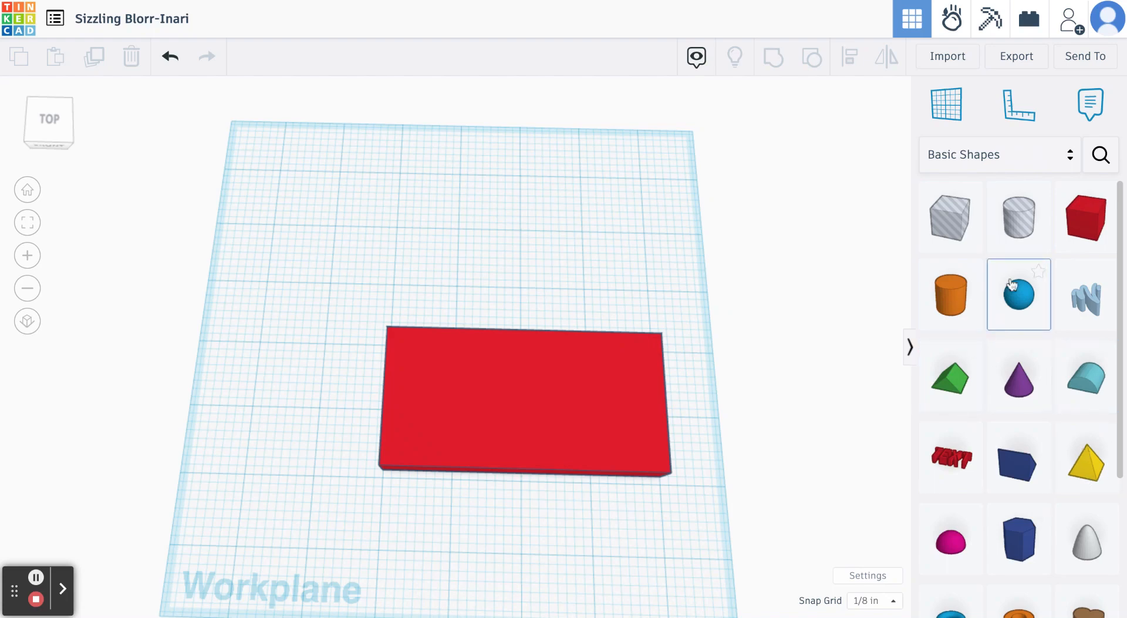
# - Place a hole cylinder from the Basic Shapes collection over the left part of the box and inspect it from several angles
pyautogui.moveTo(1019, 225); pyautogui.dragTo(435, 404)
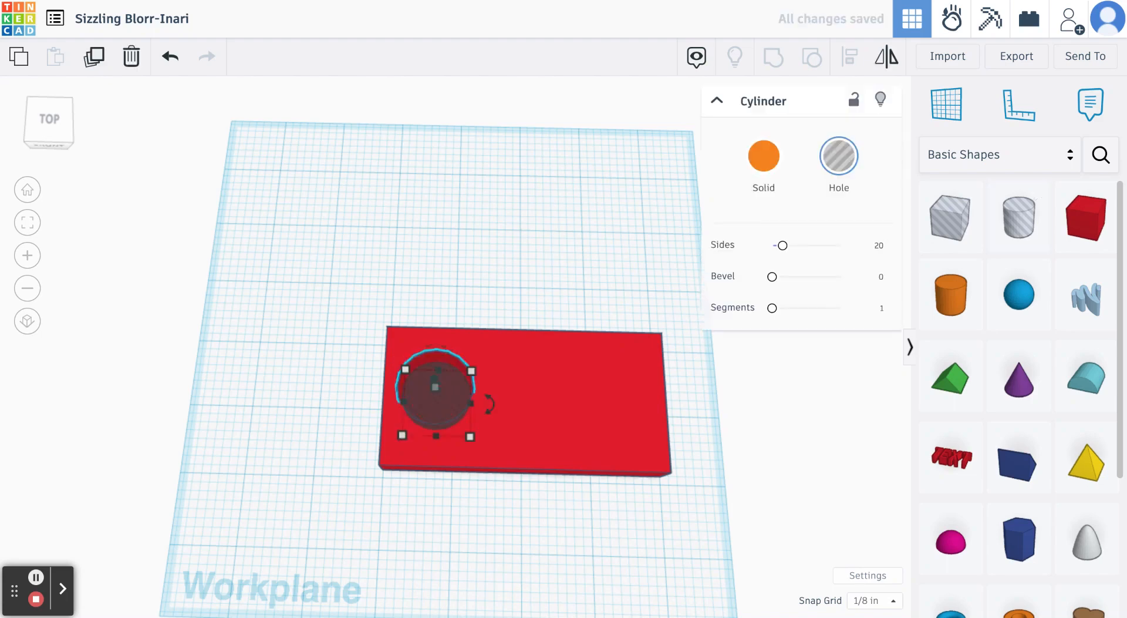
pyautogui.click(474, 507)
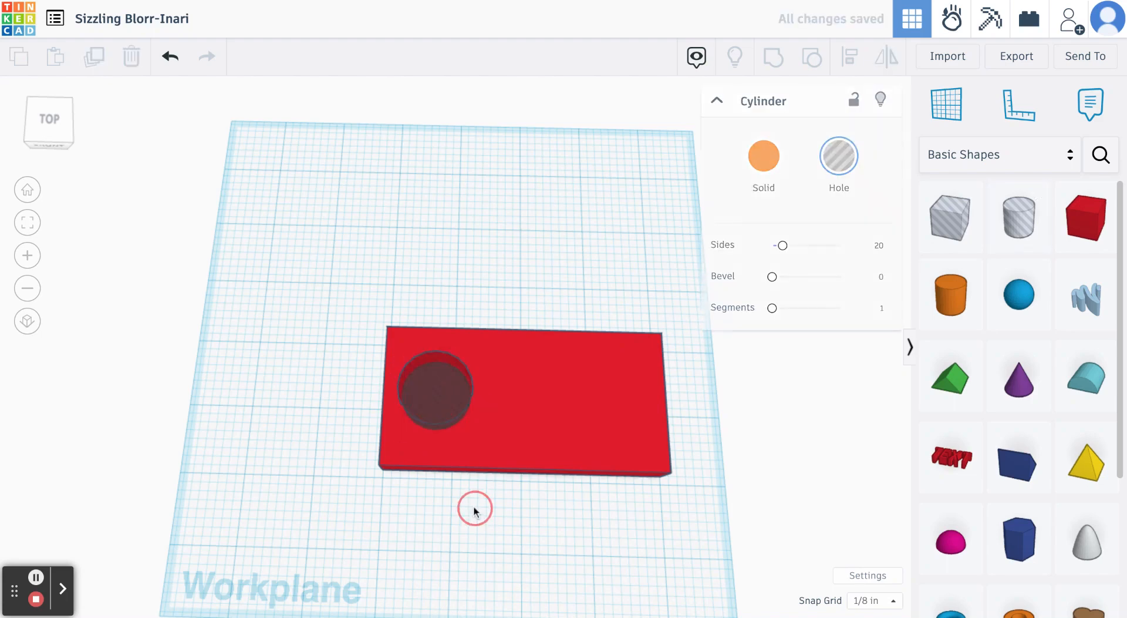
pyautogui.moveTo(474, 507); pyautogui.dragTo(530, 274, button='right')
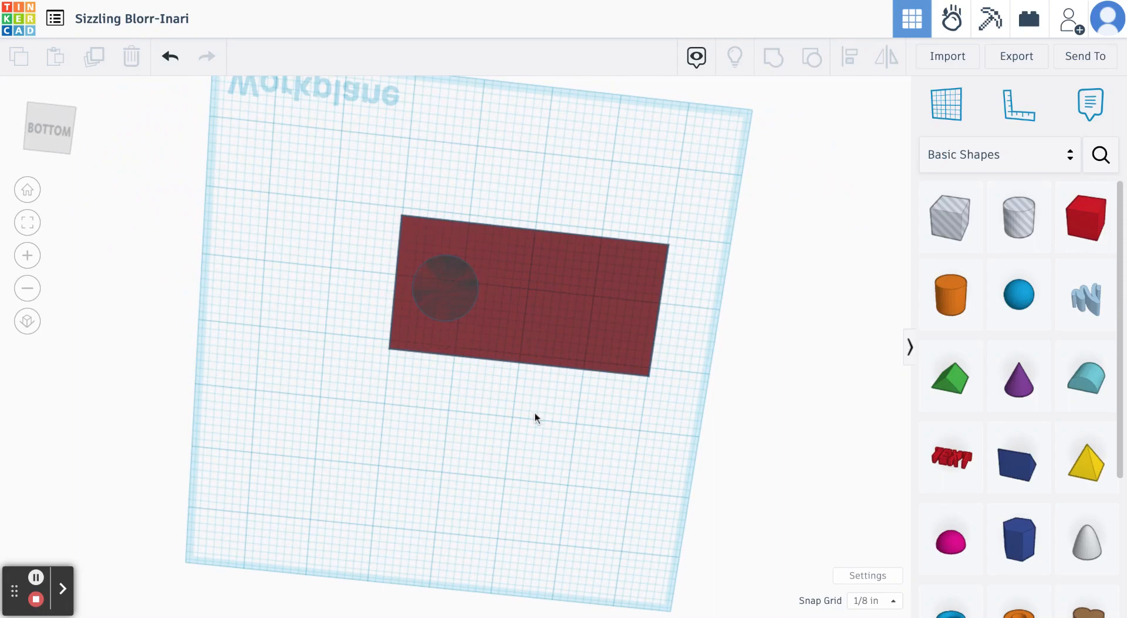
pyautogui.moveTo(535, 413); pyautogui.dragTo(532, 590, button='right')
pyautogui.moveTo(558, 405); pyautogui.dragTo(546, 509)
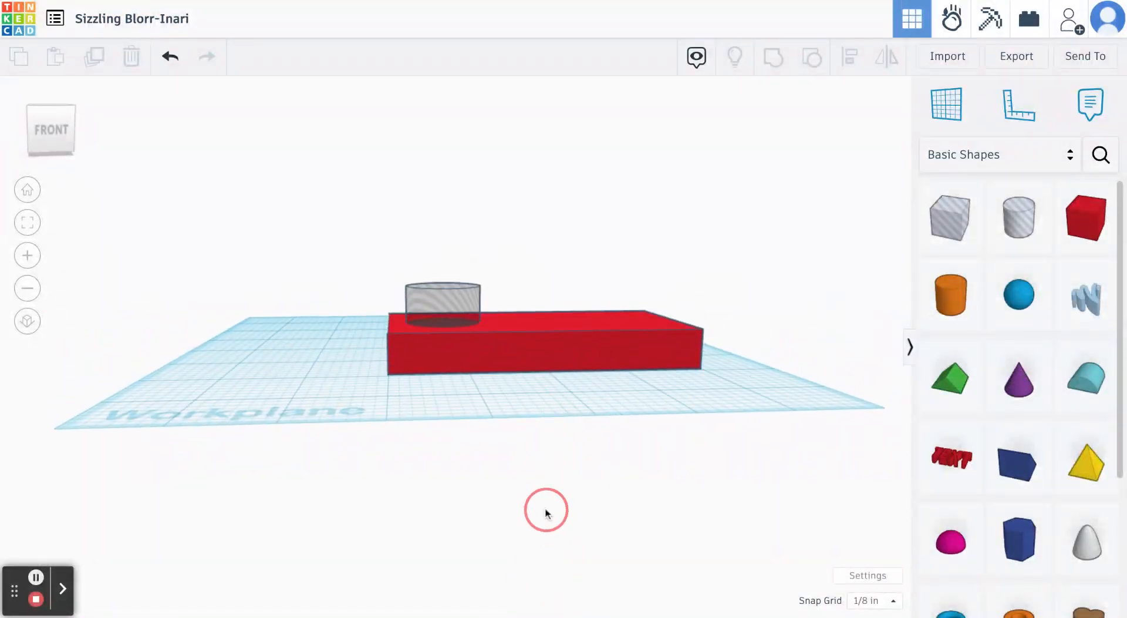
pyautogui.moveTo(546, 512); pyautogui.dragTo(531, 603, button='right')
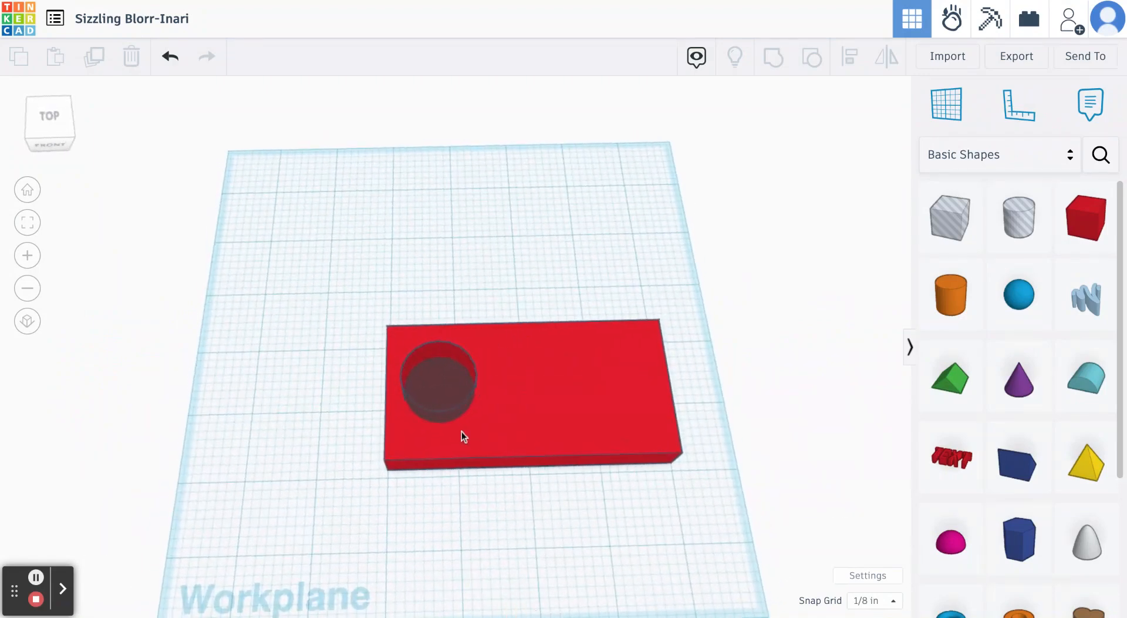
# - Shrink the hole cylinder to 1/4 by 1/4 inch across and deselect it
pyautogui.click(442, 399)
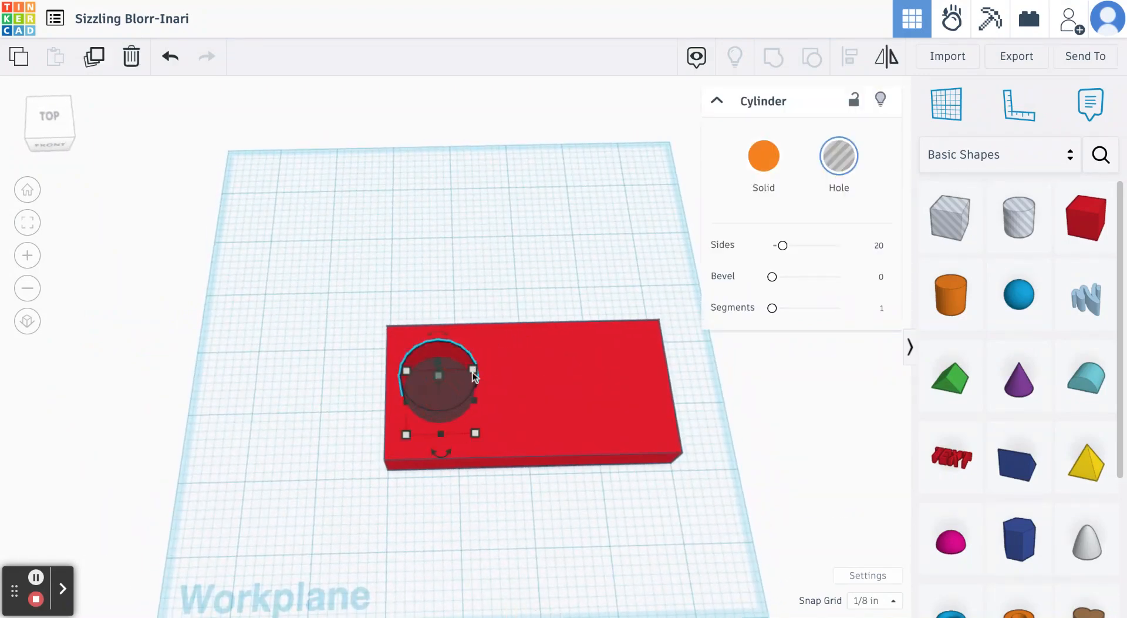
pyautogui.moveTo(474, 372)
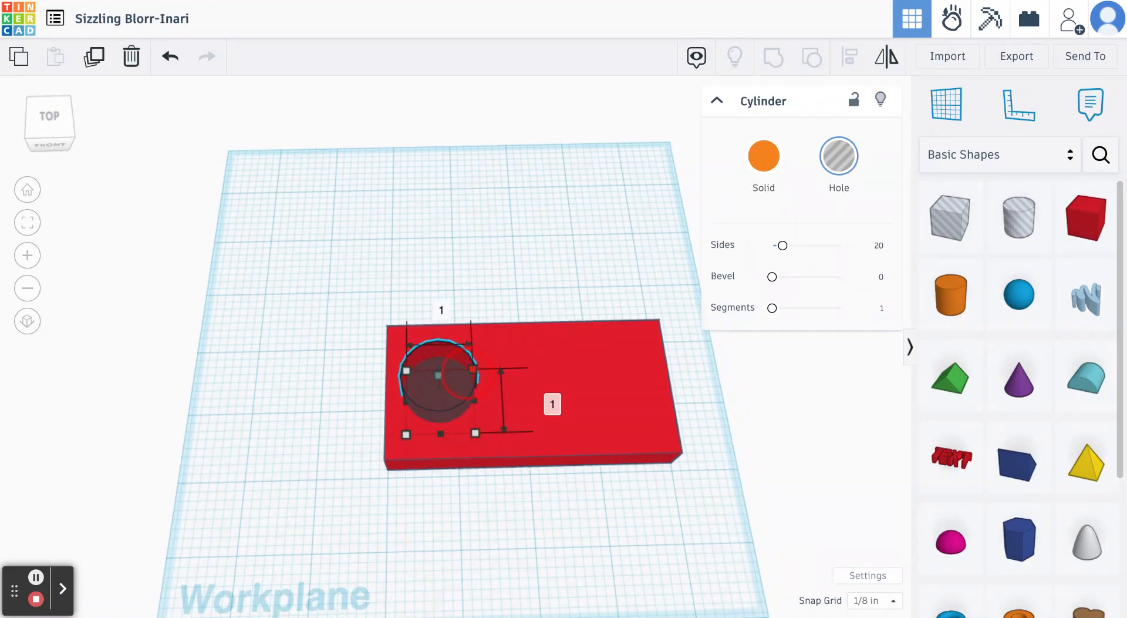
pyautogui.moveTo(473, 370); pyautogui.dragTo(424, 401)
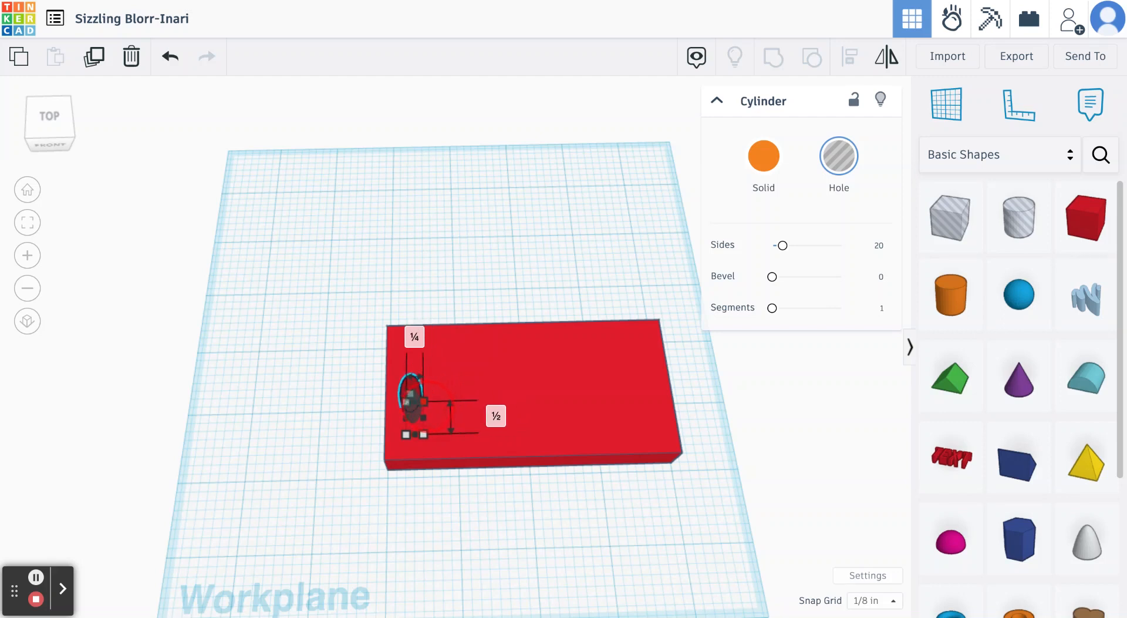
pyautogui.moveTo(424, 401); pyautogui.dragTo(424, 417)
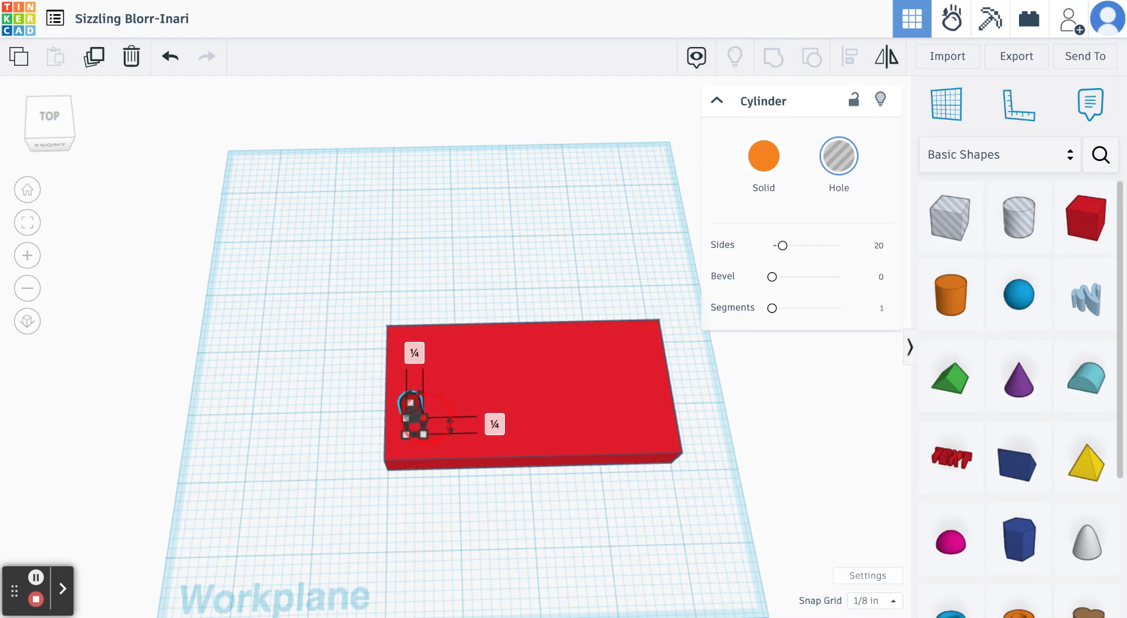
pyautogui.click(465, 505)
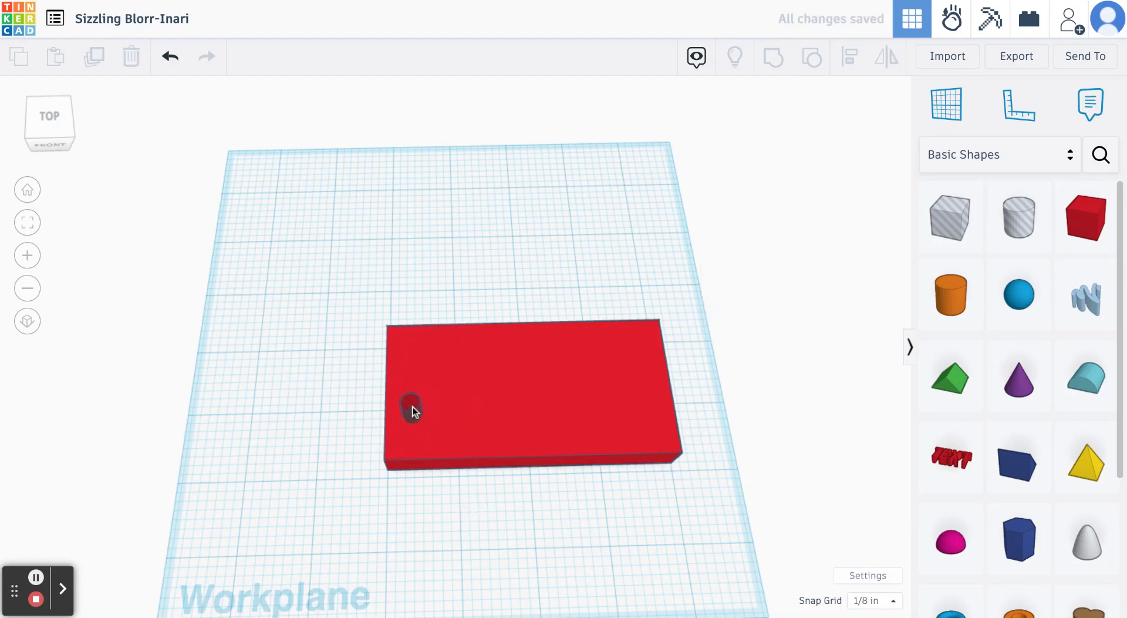
# - Move the small hole cylinder slightly back toward the middle of the box's left end and deselect it
pyautogui.moveTo(413, 409)
pyautogui.mouseDown()
pyautogui.moveTo(421, 388)
pyautogui.moveTo(411, 389)
pyautogui.mouseUp()
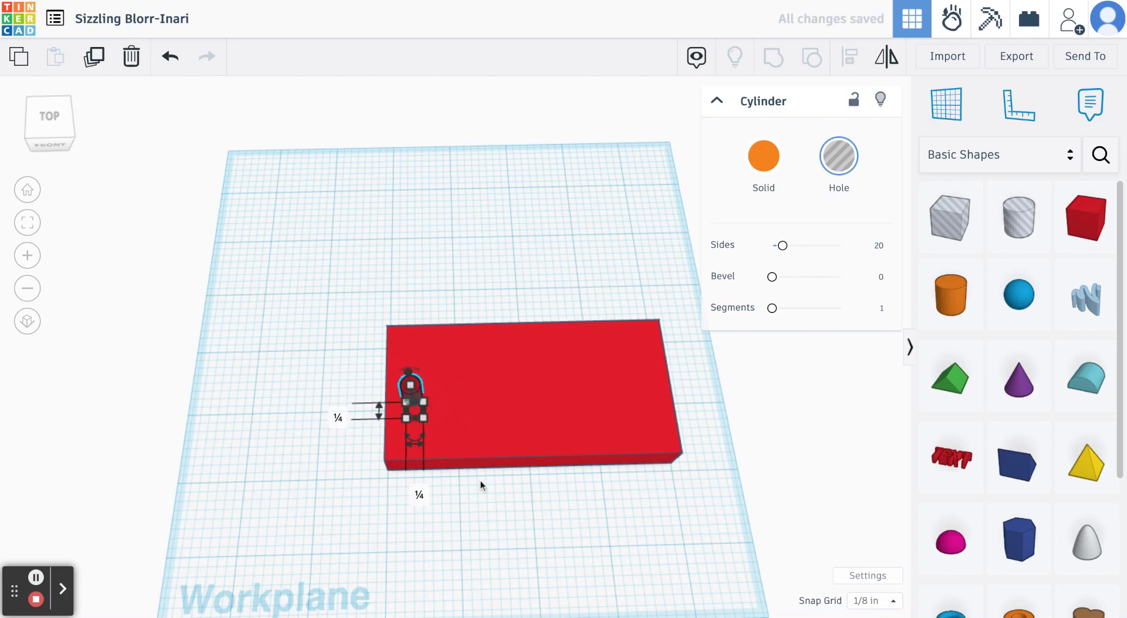
pyautogui.click(485, 496)
pyautogui.moveTo(494, 517)
pyautogui.mouseDown(button='right')
pyautogui.moveTo(516, 387)
pyautogui.moveTo(503, 272)
pyautogui.moveTo(511, 495)
pyautogui.moveTo(498, 532)
pyautogui.mouseUp(button='right')
pyautogui.click(414, 402)
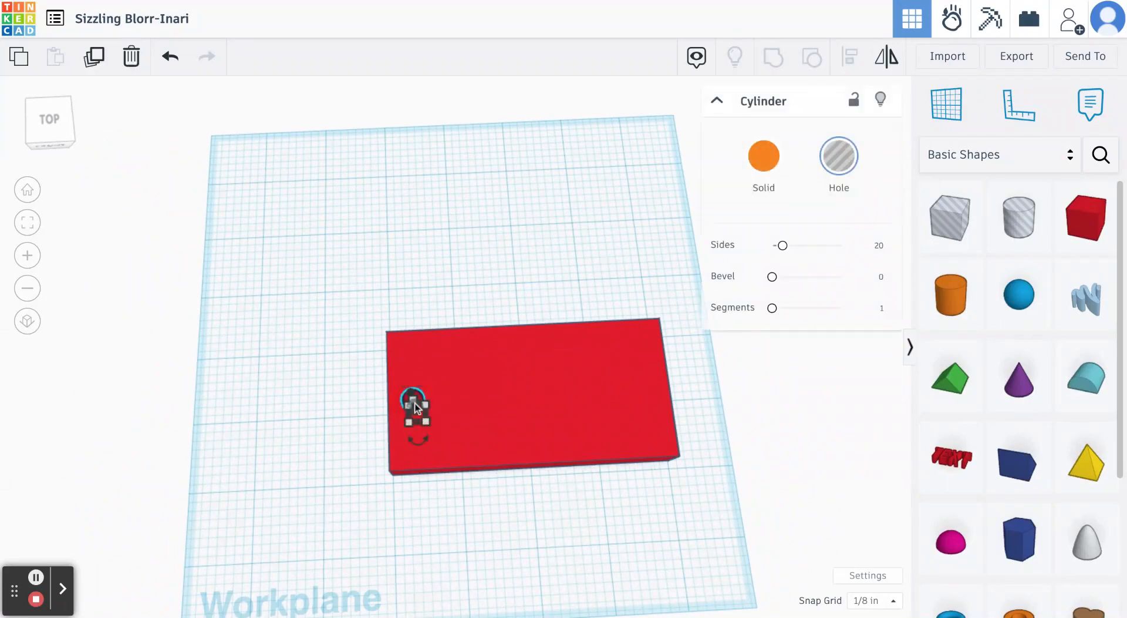
pyautogui.click(500, 516)
# - Lower the hole cylinder's height to 1/2 inch and deselect it
pyautogui.moveTo(499, 516); pyautogui.dragTo(503, 375, button='right')
pyautogui.click(421, 299)
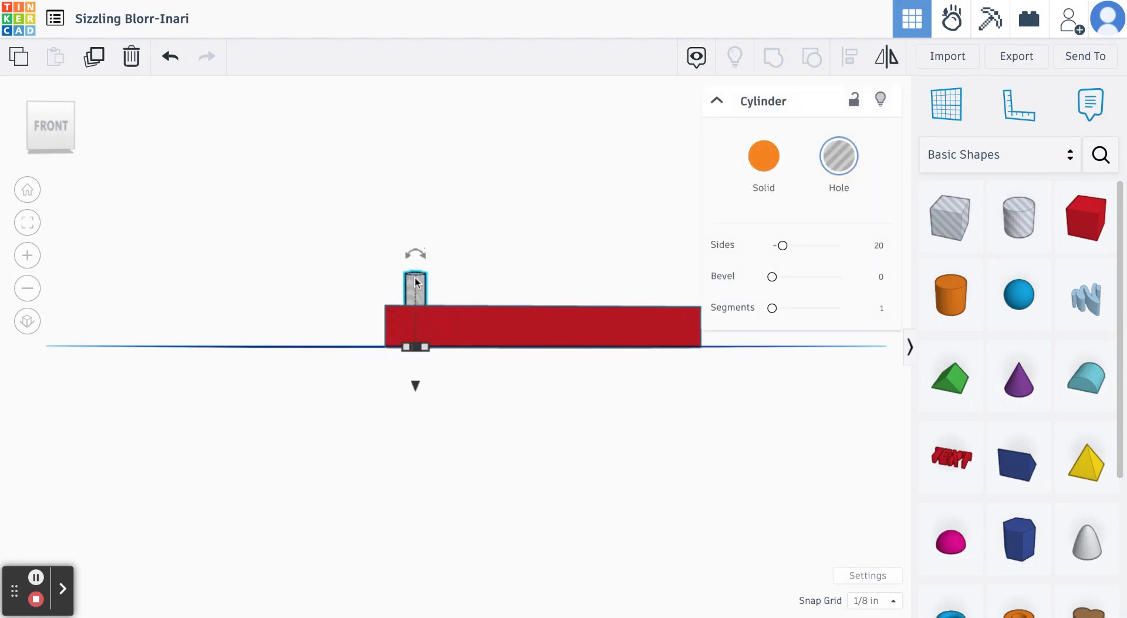
pyautogui.click(448, 405)
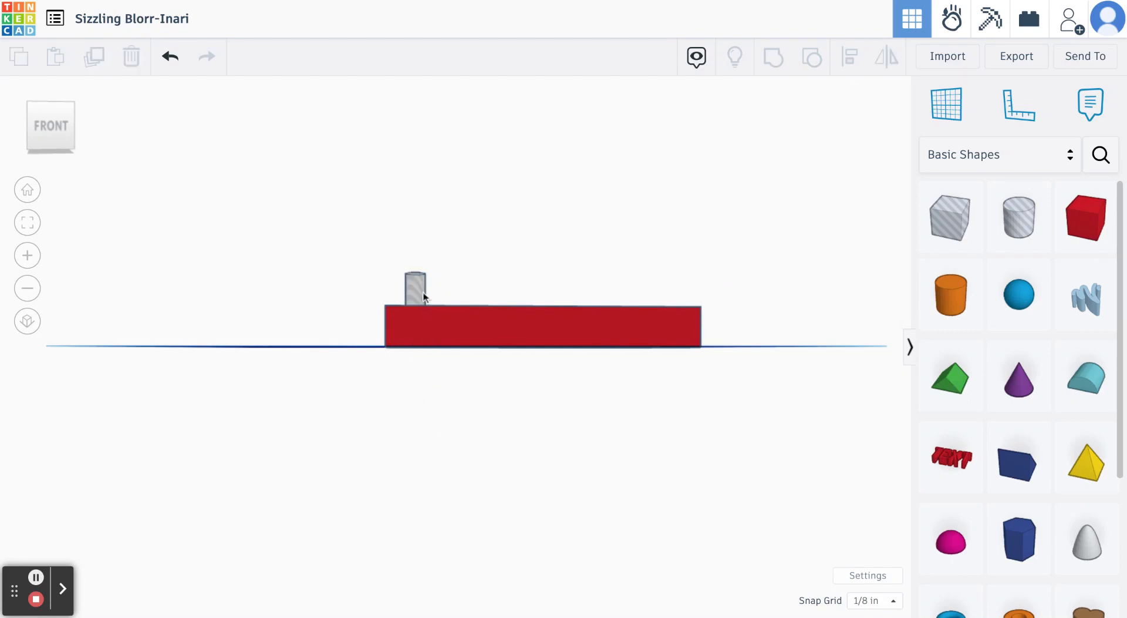
pyautogui.moveTo(433, 385); pyautogui.dragTo(429, 338, button='right')
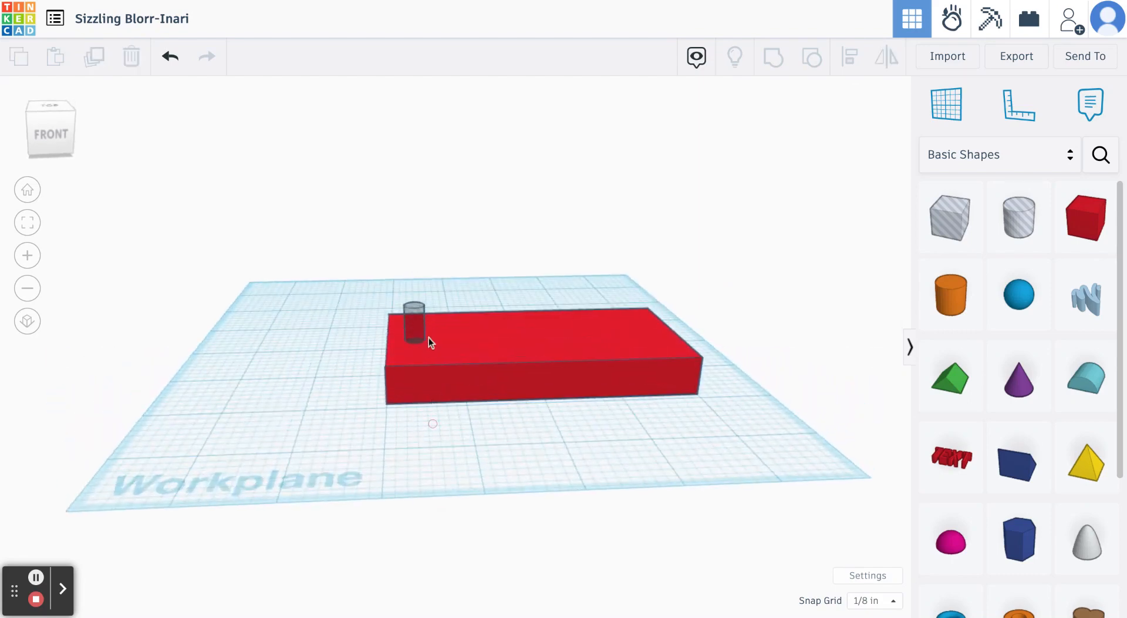
pyautogui.click(419, 327)
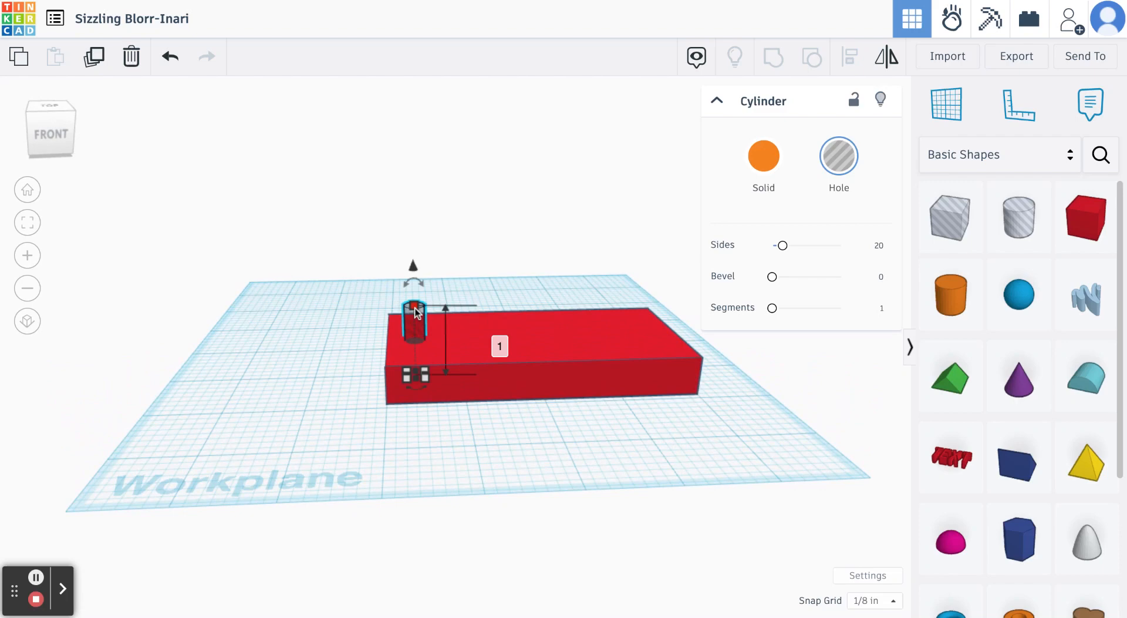
pyautogui.moveTo(415, 311); pyautogui.dragTo(415, 340)
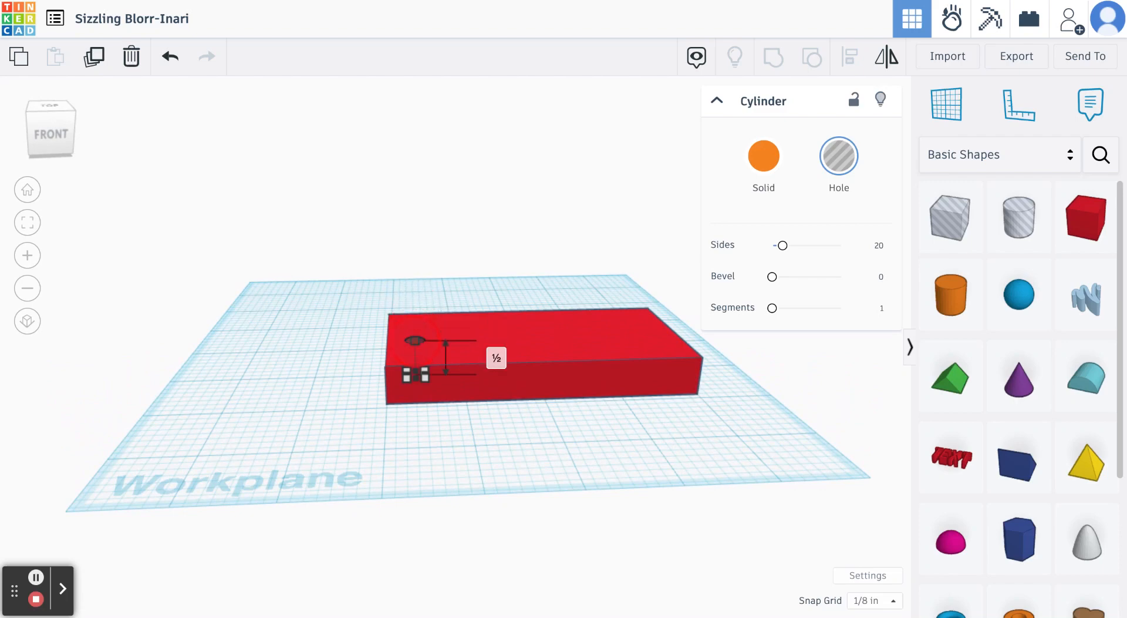
pyautogui.click(445, 452)
# - Shift the hole cylinder 1/8 inch farther back to center it on the box's left end and deselect it
pyautogui.moveTo(445, 452); pyautogui.dragTo(445, 574, button='right')
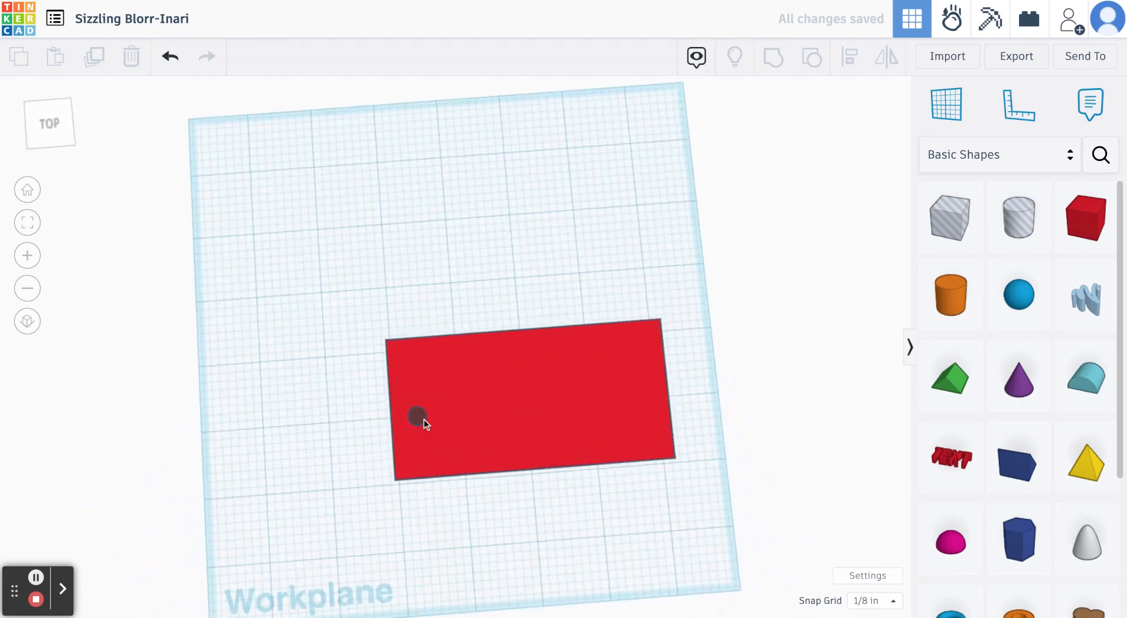
pyautogui.moveTo(516, 510); pyautogui.dragTo(488, 495)
pyautogui.click(419, 418)
pyautogui.moveTo(429, 422); pyautogui.dragTo(430, 423)
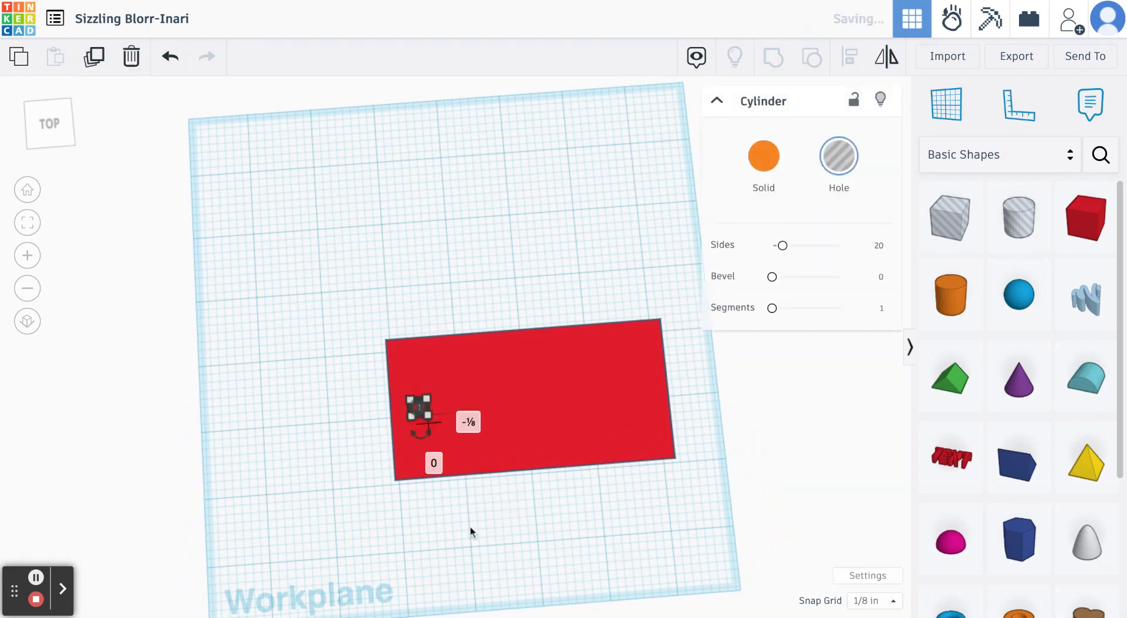
pyautogui.click(478, 541)
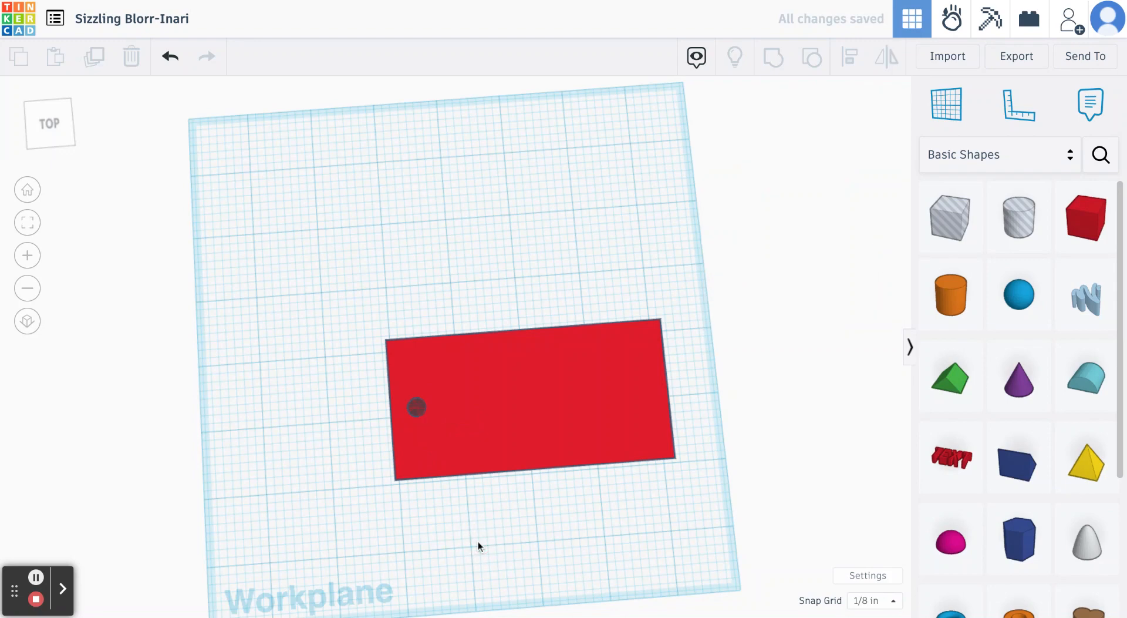
# - Place a solid Text shape from the Basic Shapes collection over the middle of the red box
pyautogui.click(503, 413)
pyautogui.moveTo(577, 536); pyautogui.dragTo(556, 496, button='right')
pyautogui.click(660, 540)
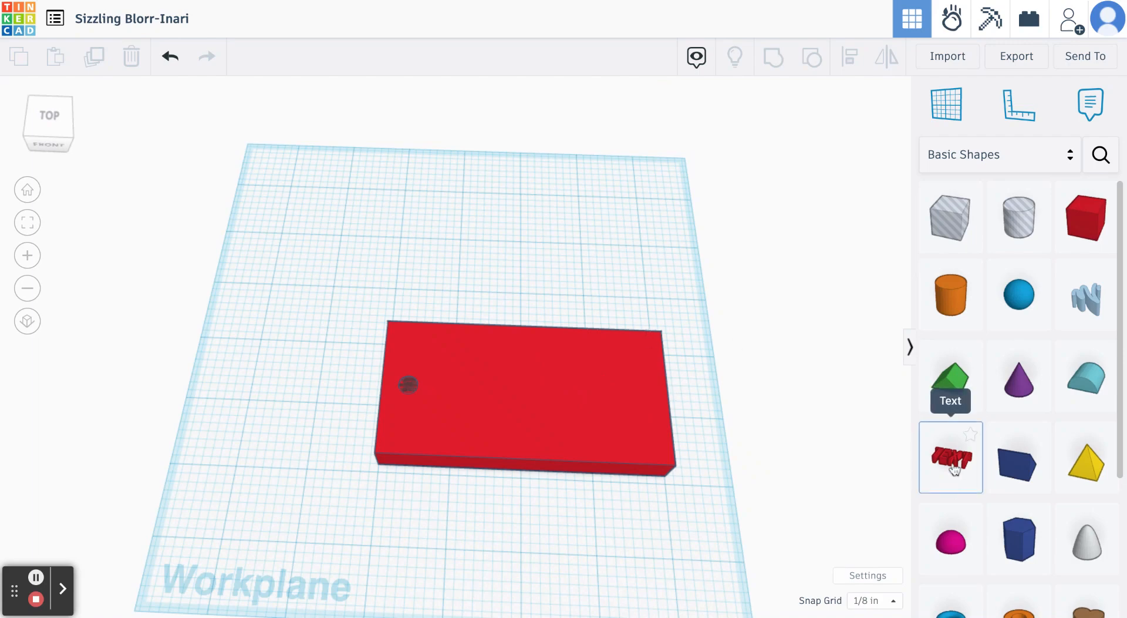
pyautogui.moveTo(953, 460); pyautogui.dragTo(528, 397)
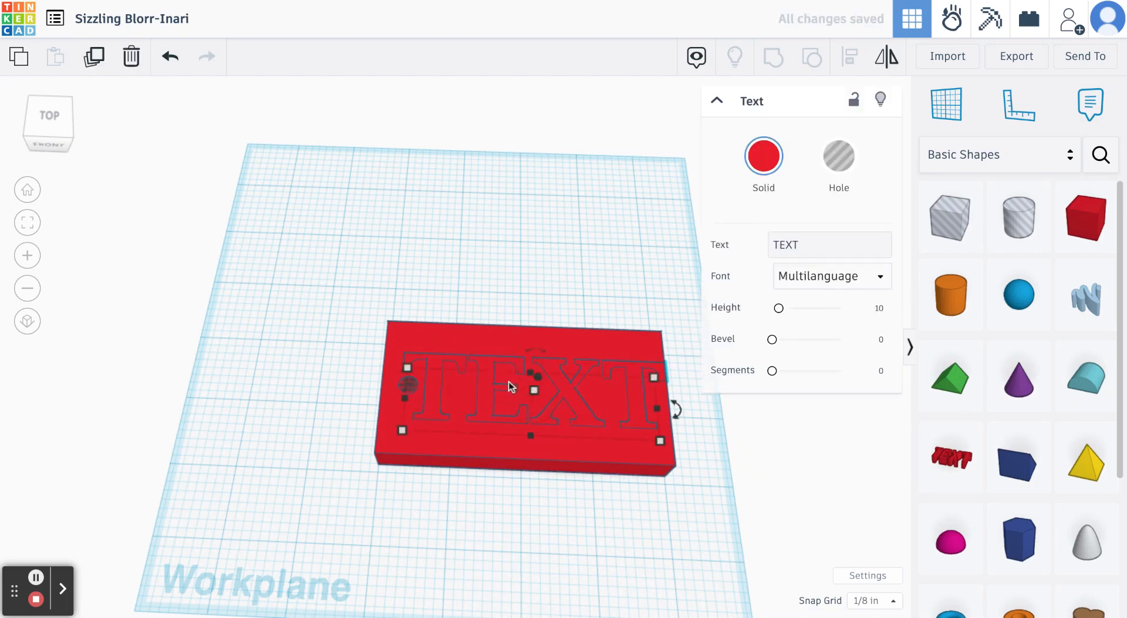
# - Replace the Text shape's default wording with the surname and deselect it
pyautogui.click(802, 251)
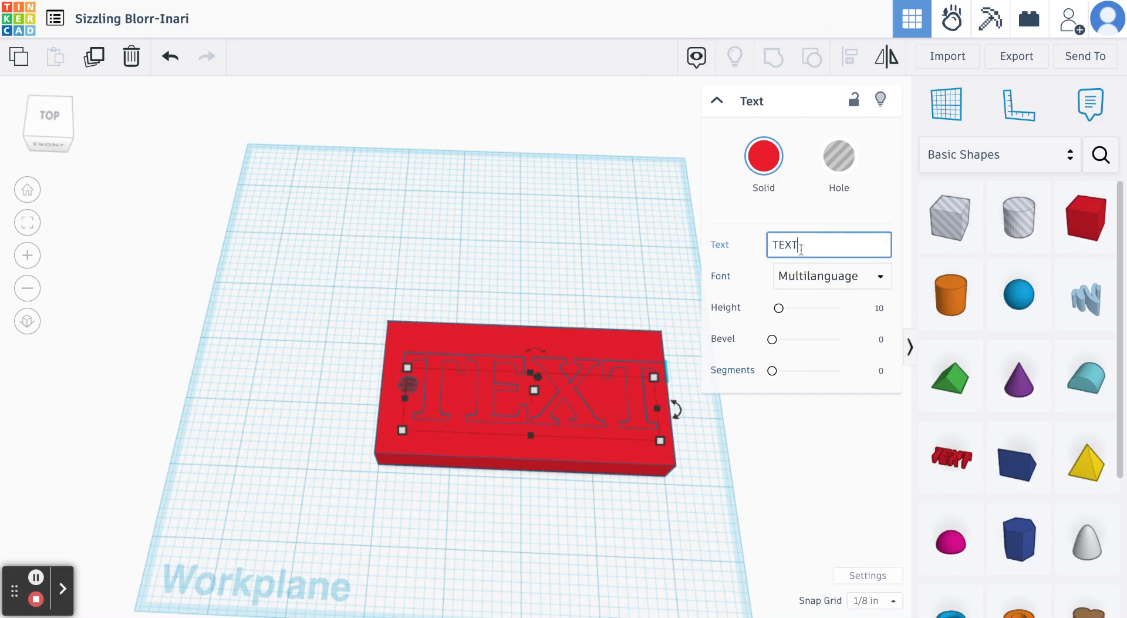
pyautogui.press('BackSpace')
pyautogui.press('BackSpace')
pyautogui.press('BackSpace')
pyautogui.press('BackSpace')
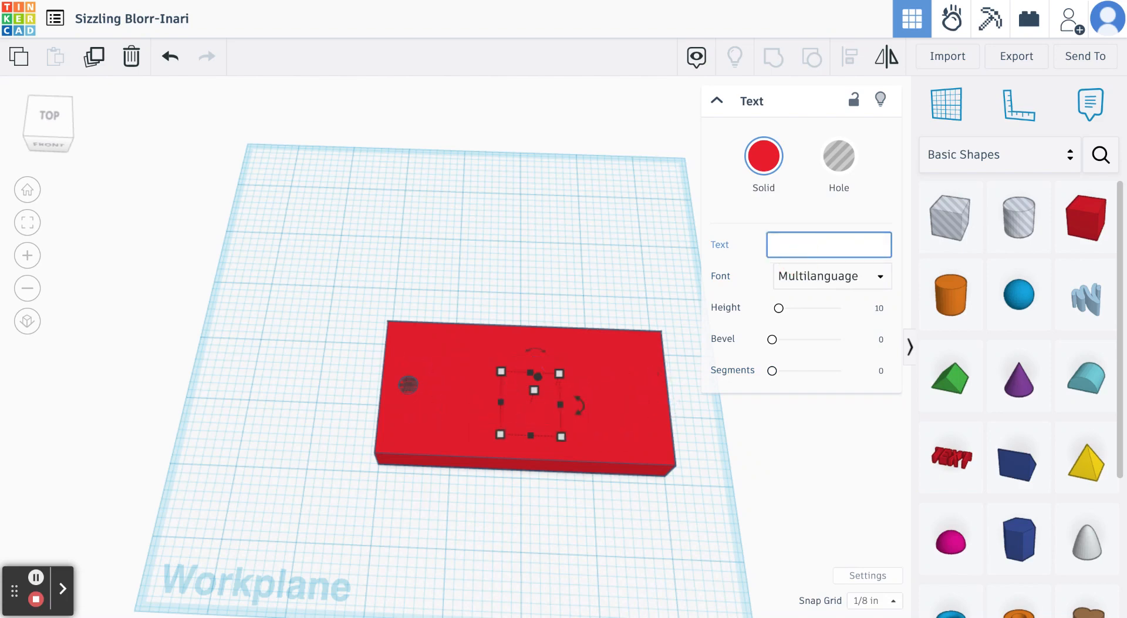
pyautogui.write('Smith')
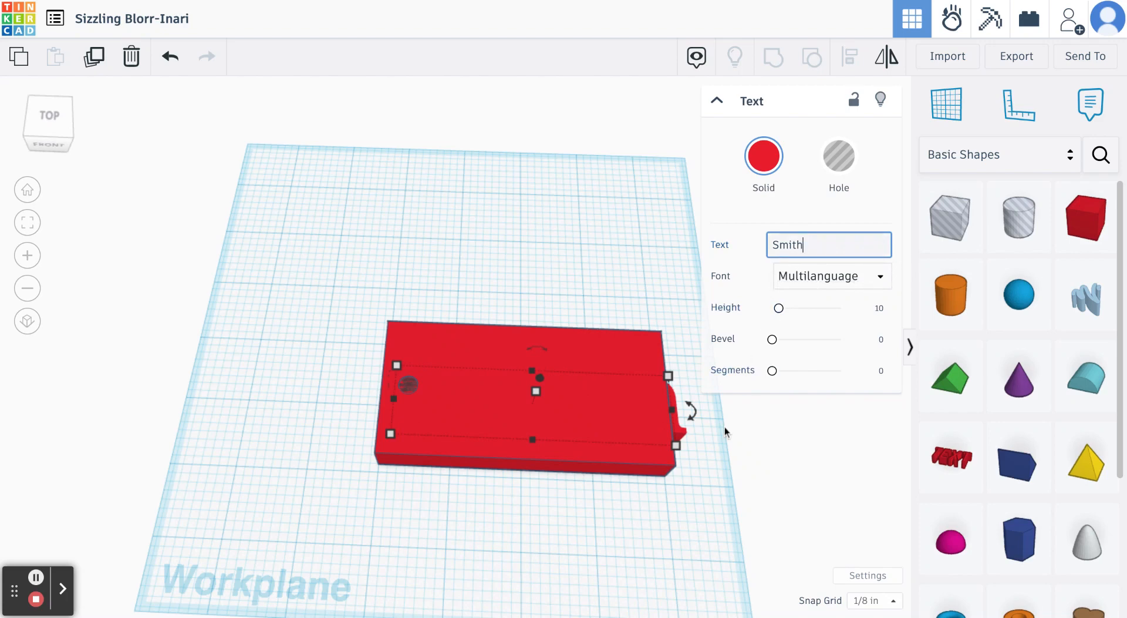
pyautogui.click(704, 489)
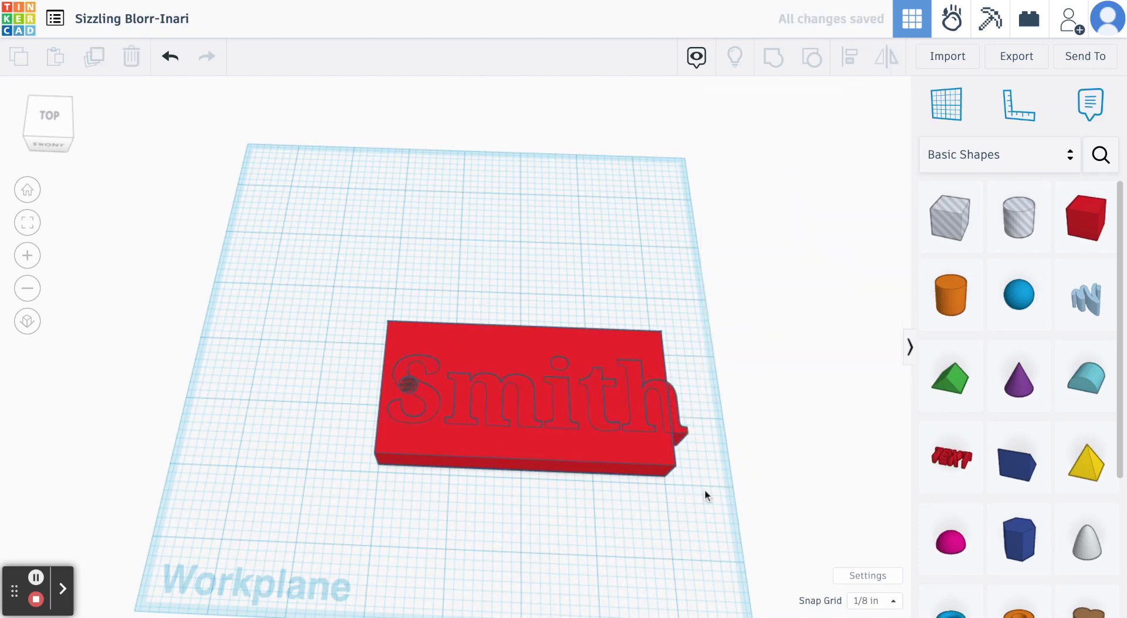
# - Select the surname text, increase its height to 5/8 inch and lift it above the red box
pyautogui.click(704, 489)
pyautogui.moveTo(708, 534); pyautogui.dragTo(701, 430)
pyautogui.moveTo(719, 472)
pyautogui.mouseDown(button='right')
pyautogui.moveTo(717, 307)
pyautogui.moveTo(725, 381)
pyautogui.moveTo(702, 387)
pyautogui.moveTo(485, 328)
pyautogui.moveTo(471, 222)
pyautogui.moveTo(485, 352)
pyautogui.moveTo(552, 423)
pyautogui.moveTo(611, 434)
pyautogui.moveTo(685, 426)
pyautogui.moveTo(722, 402)
pyautogui.moveTo(731, 454)
pyautogui.mouseUp(button='right')
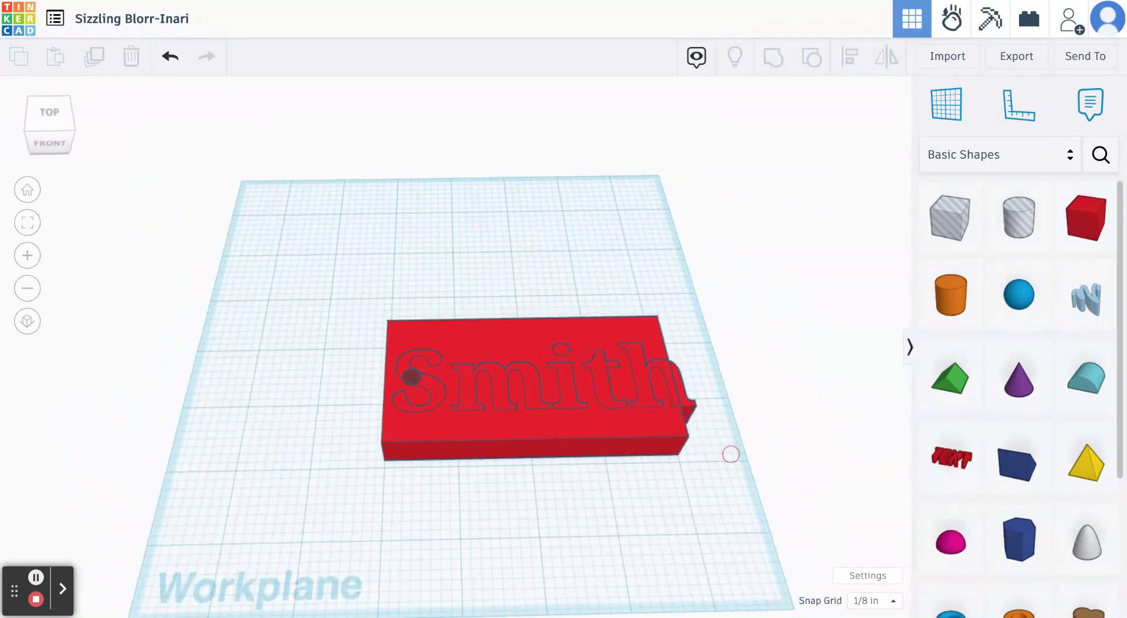
pyautogui.click(569, 400)
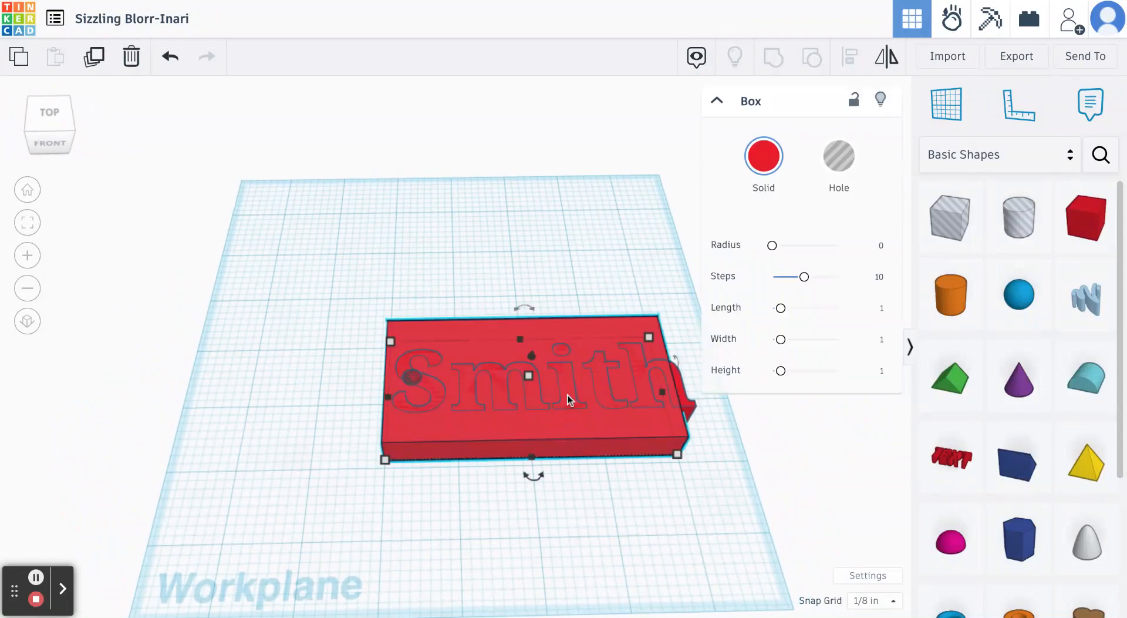
pyautogui.click(689, 407)
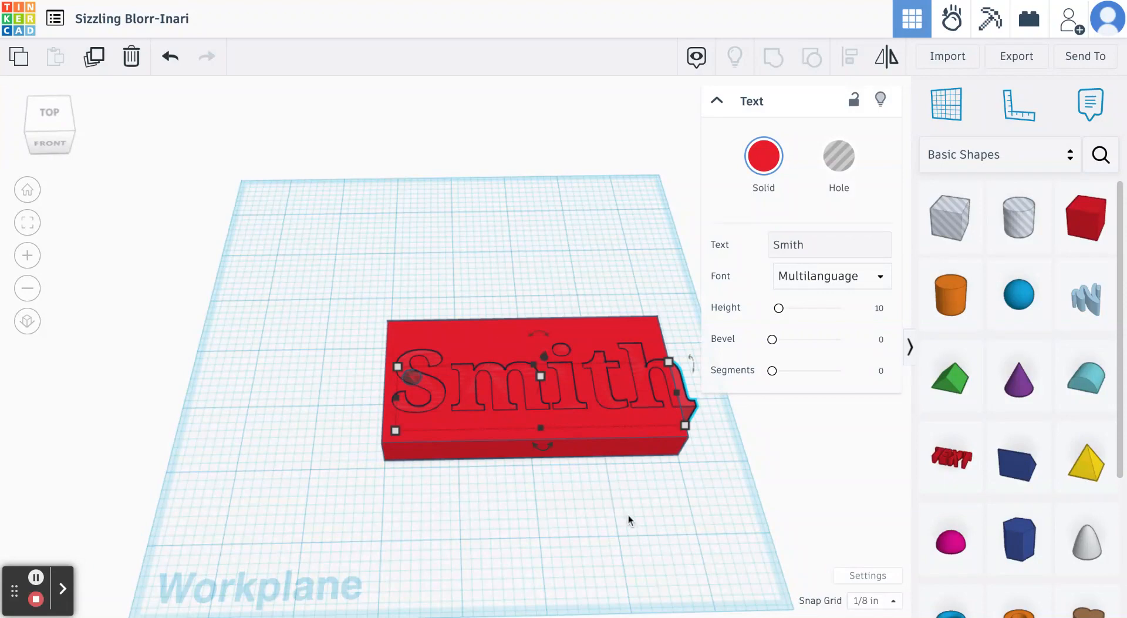
pyautogui.moveTo(628, 515); pyautogui.dragTo(639, 438, button='right')
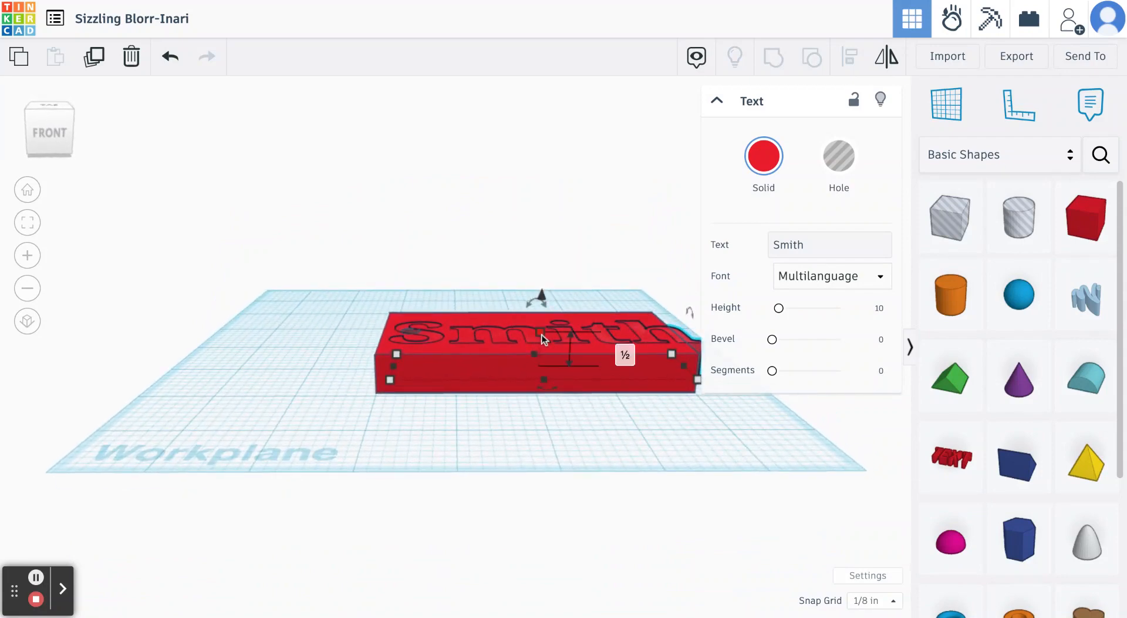
pyautogui.moveTo(541, 333); pyautogui.dragTo(541, 323)
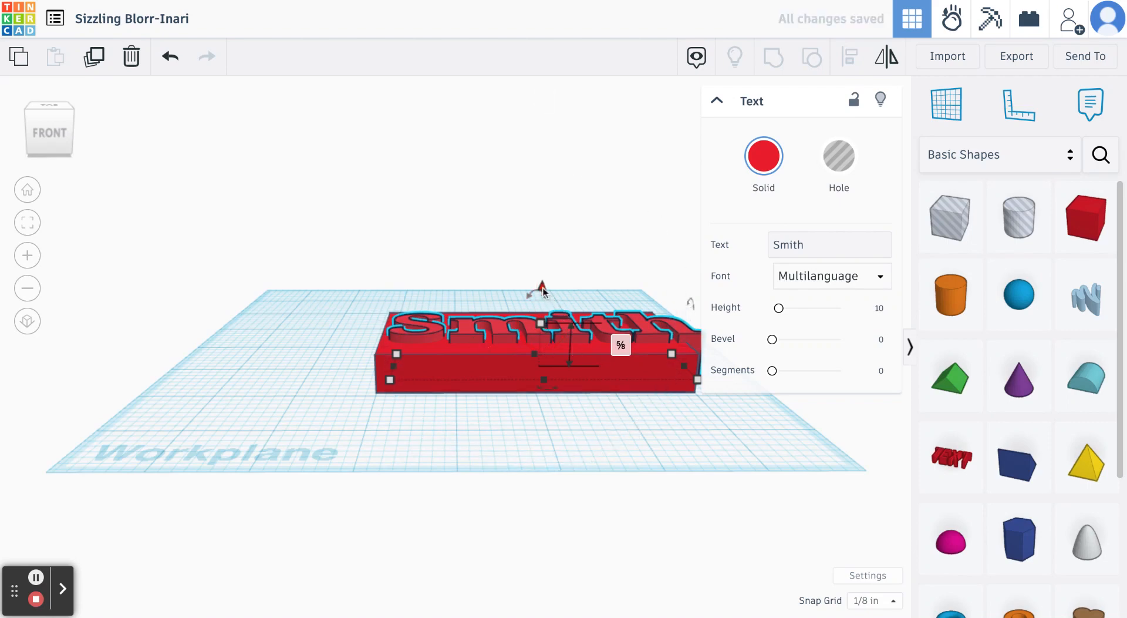
pyautogui.moveTo(542, 287); pyautogui.dragTo(544, 211)
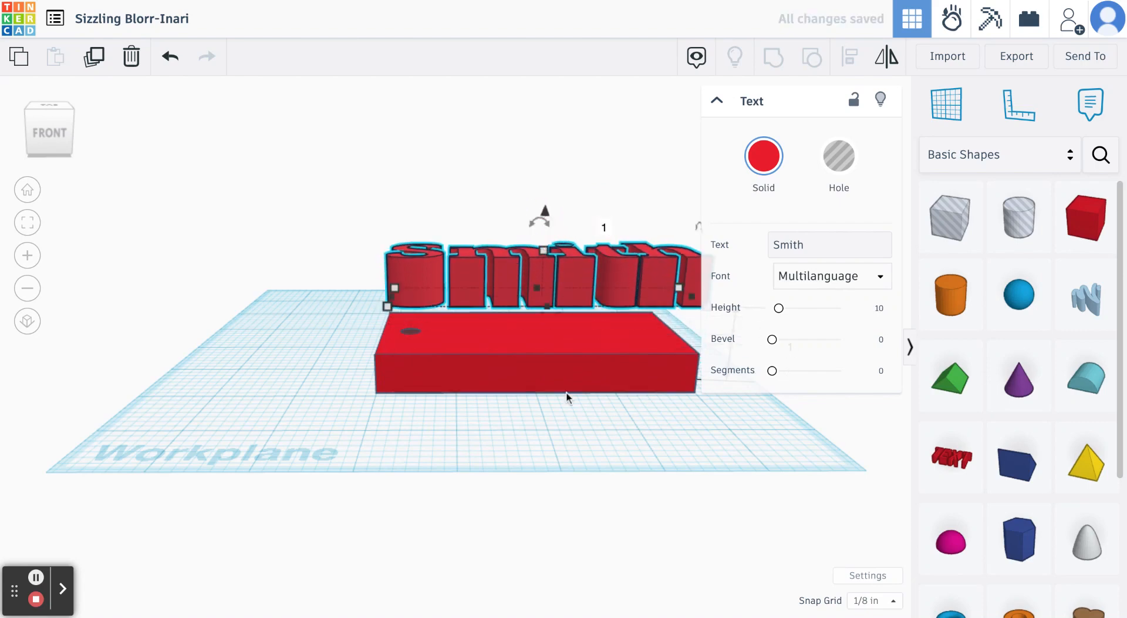
# - Lower the surname text onto the red box's top face and deselect it
pyautogui.moveTo(567, 394); pyautogui.dragTo(565, 417, button='right')
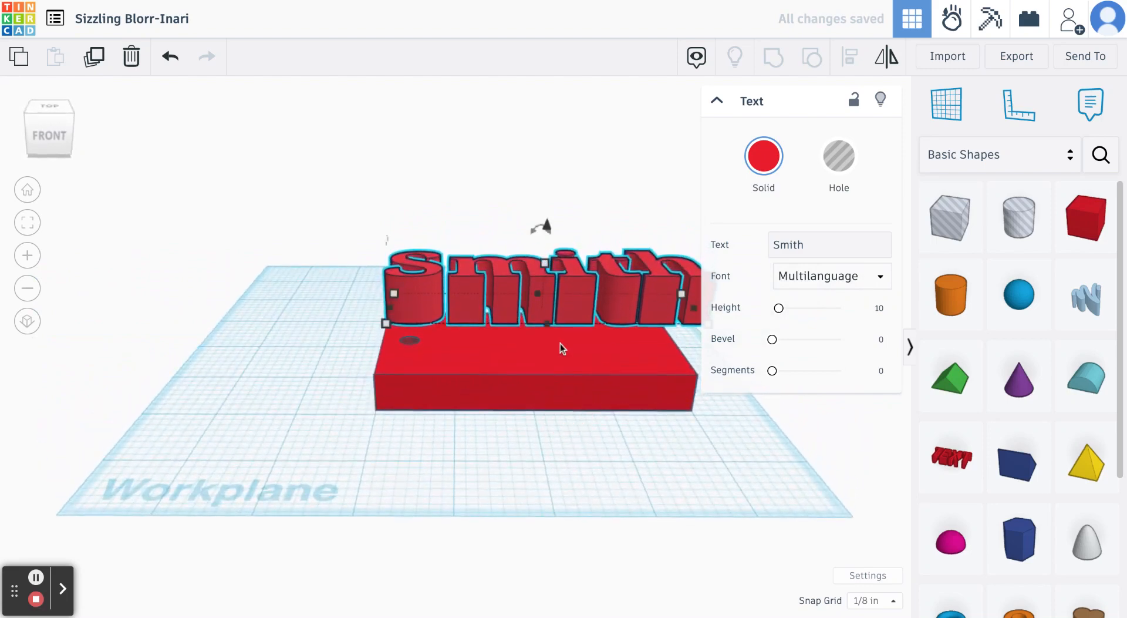
pyautogui.moveTo(548, 230); pyautogui.dragTo(545, 271)
pyautogui.click(569, 428)
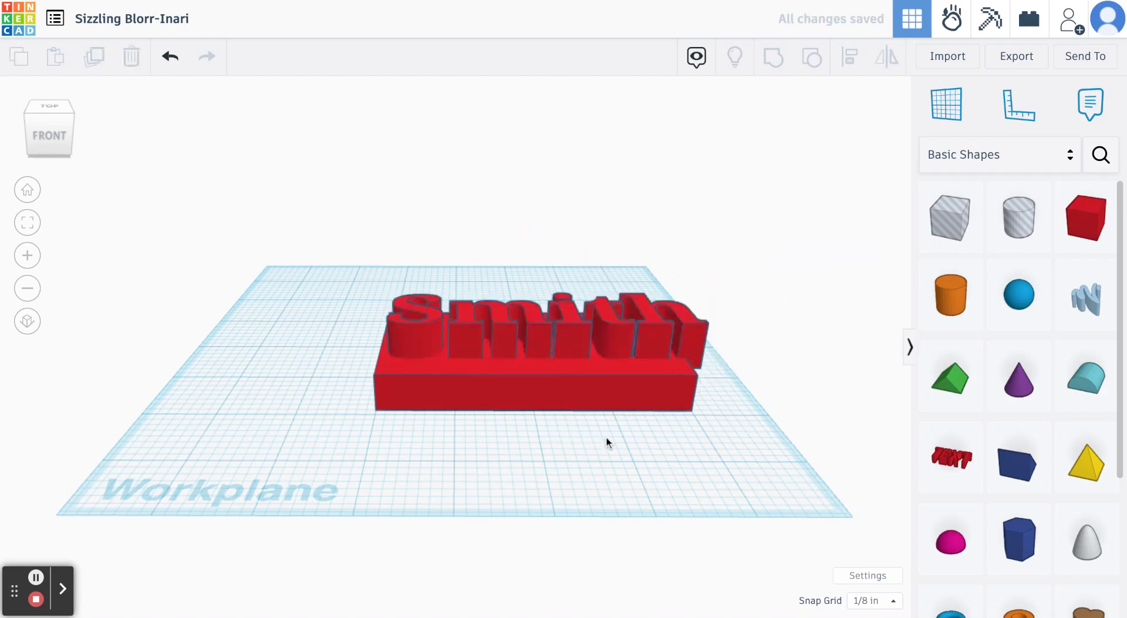
# - Sink the surname text 1/8 inch farther into the red box and reduce its height so the letters protrude only slightly
pyautogui.moveTo(606, 436); pyautogui.dragTo(438, 487, button='right')
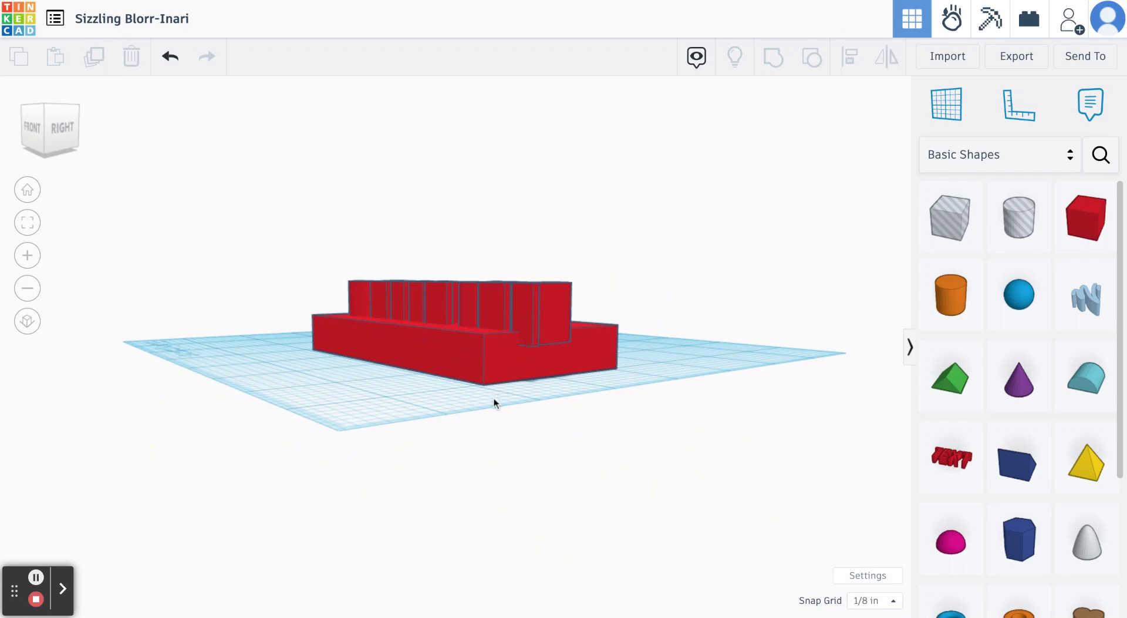
pyautogui.moveTo(494, 403); pyautogui.dragTo(581, 401)
pyautogui.click(513, 314)
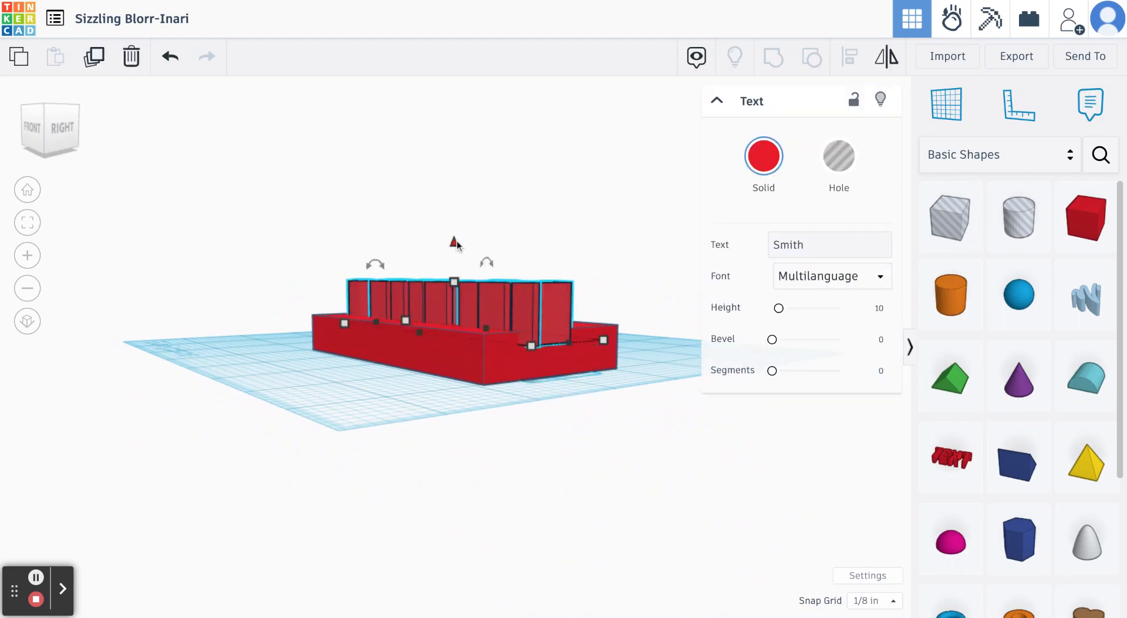
pyautogui.moveTo(457, 246)
pyautogui.mouseDown()
pyautogui.moveTo(454, 271)
pyautogui.moveTo(454, 241)
pyautogui.mouseUp()
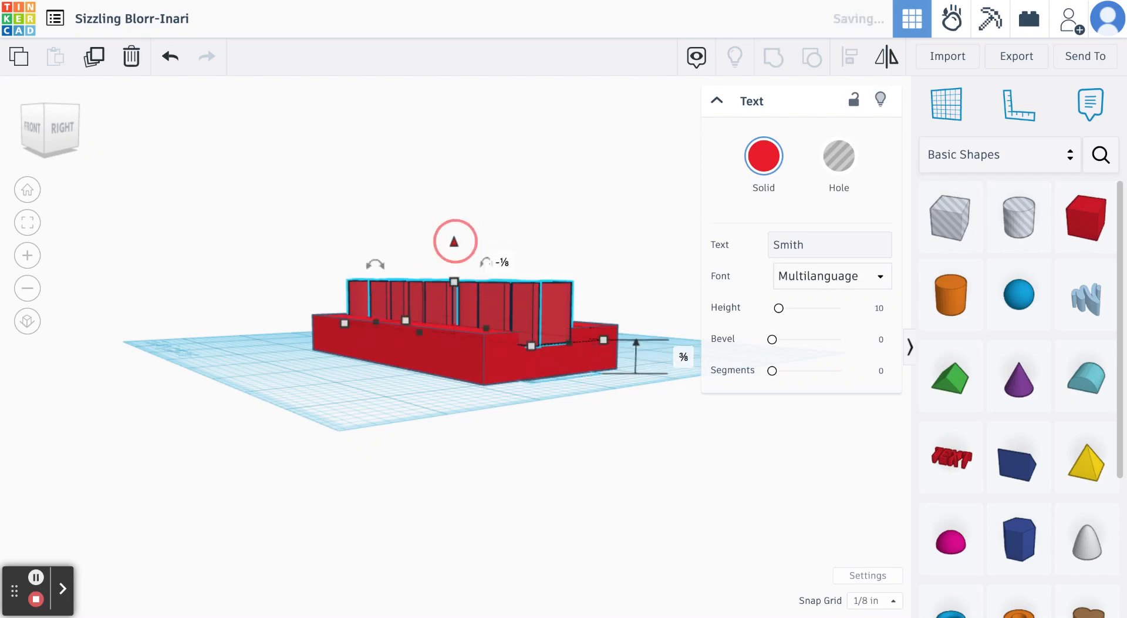
pyautogui.moveTo(455, 285); pyautogui.dragTo(454, 300)
pyautogui.click(502, 462)
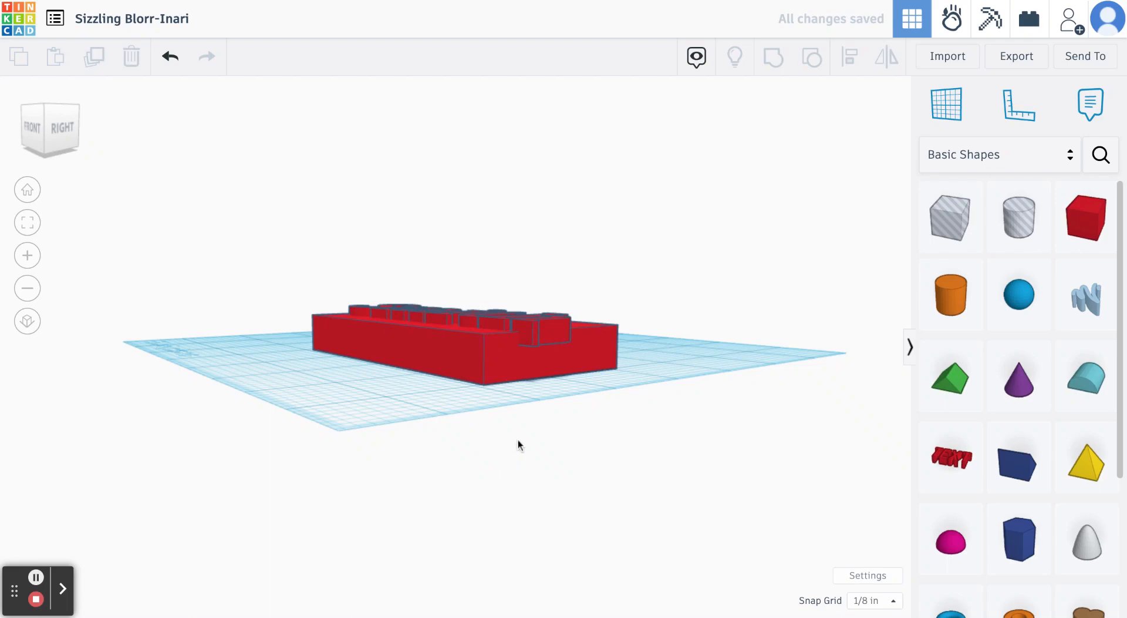
# - Shrink the surname text to about 3.082 by 0.805 inches, clearing the cylinder hole, and deselect it
pyautogui.click(519, 438)
pyautogui.click(522, 409)
pyautogui.moveTo(522, 408); pyautogui.dragTo(609, 510, button='right')
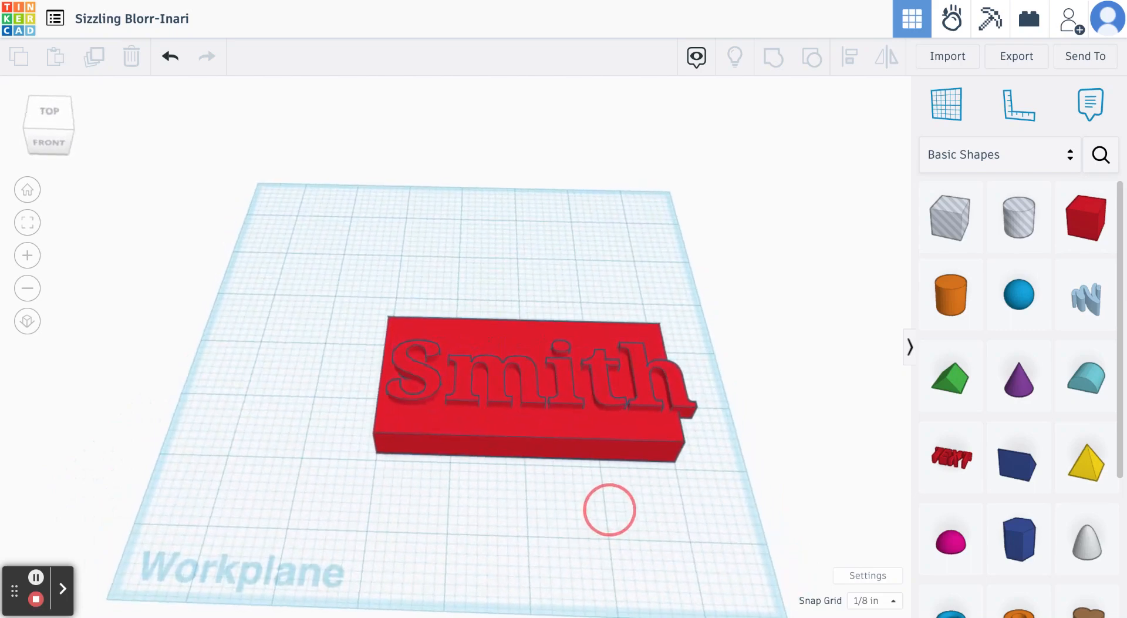
pyautogui.click(567, 393)
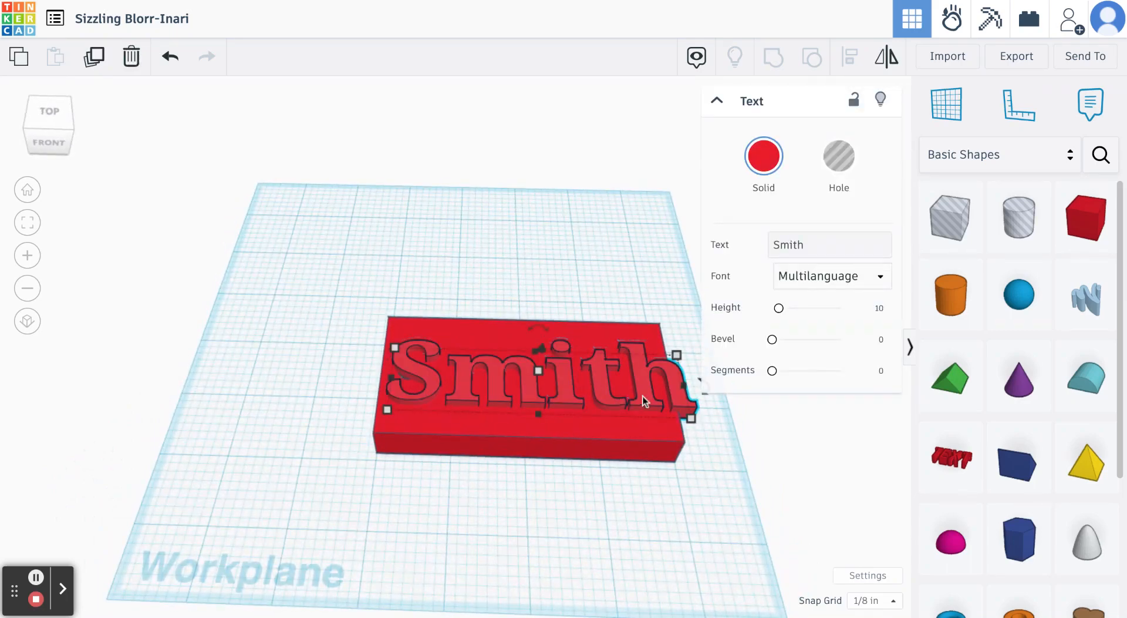
pyautogui.click(395, 349)
pyautogui.moveTo(396, 352); pyautogui.dragTo(463, 364)
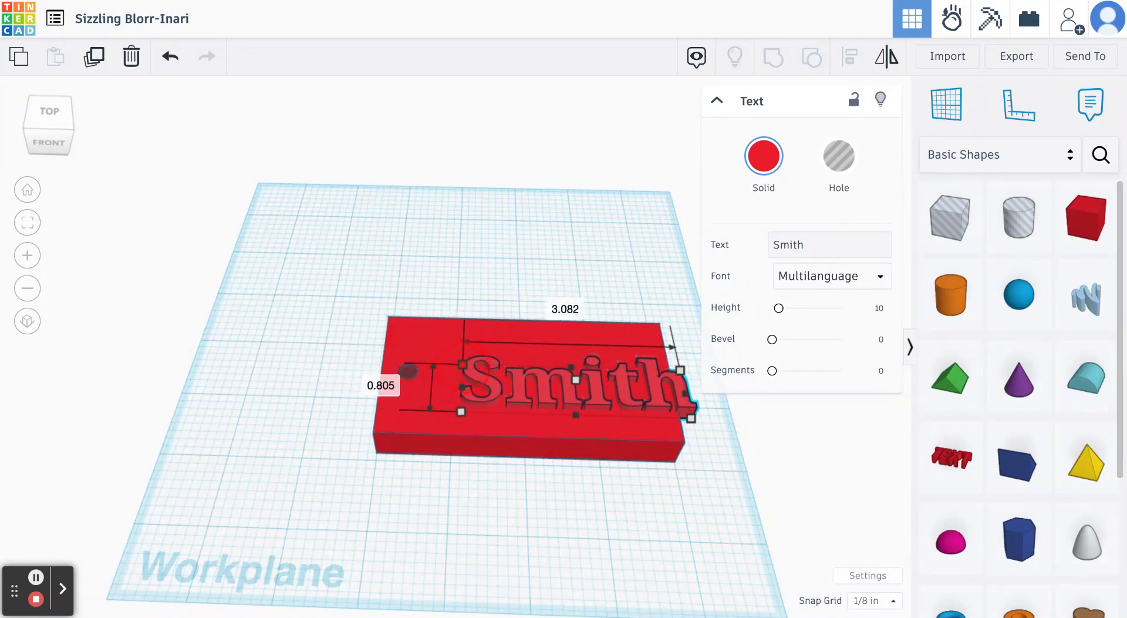
pyautogui.click(654, 476)
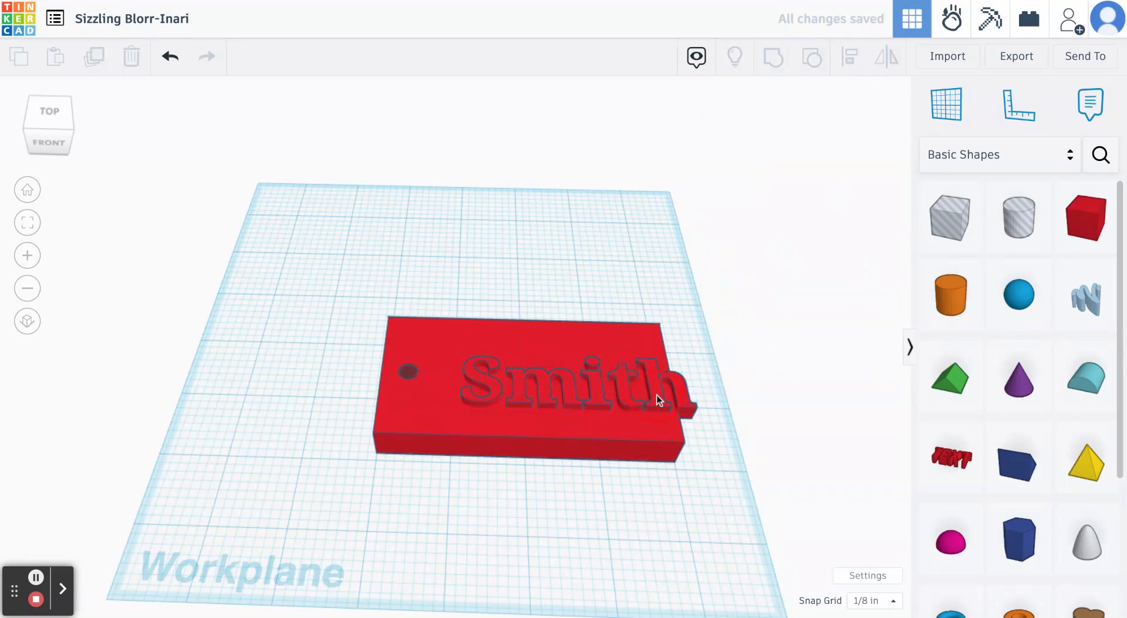
# - Move the surname text about 0.457 inch toward the hole and 0.18 inch back so it fits on the box, and deselect it
pyautogui.moveTo(657, 394); pyautogui.dragTo(622, 382)
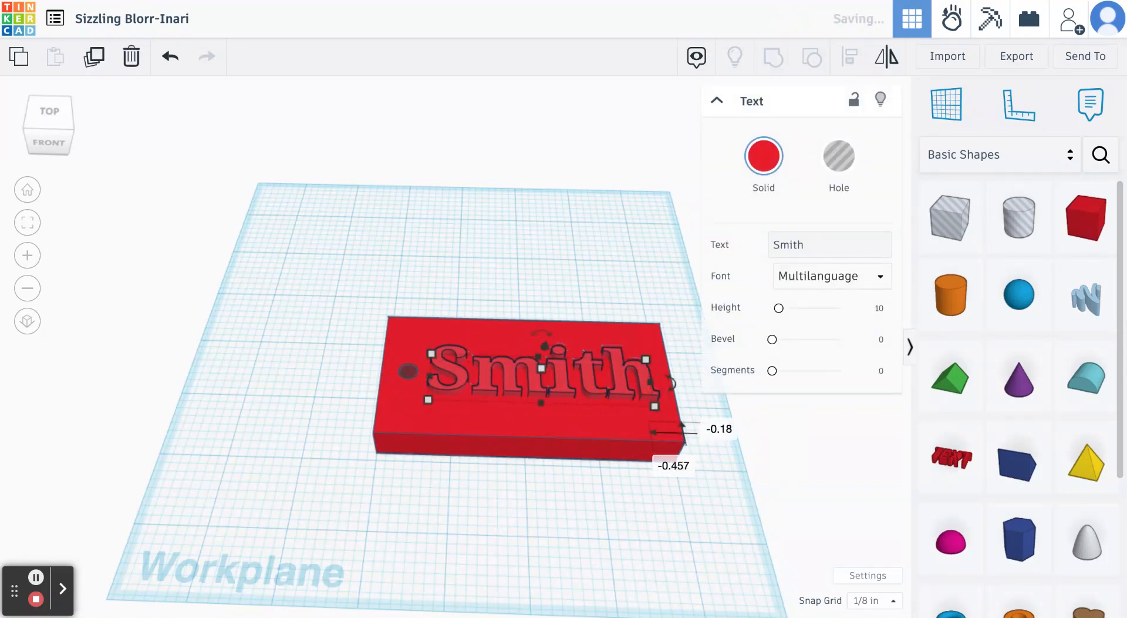
pyautogui.click(644, 551)
pyautogui.moveTo(644, 550); pyautogui.dragTo(638, 591, button='right')
pyautogui.moveTo(645, 521); pyautogui.dragTo(666, 453, button='right')
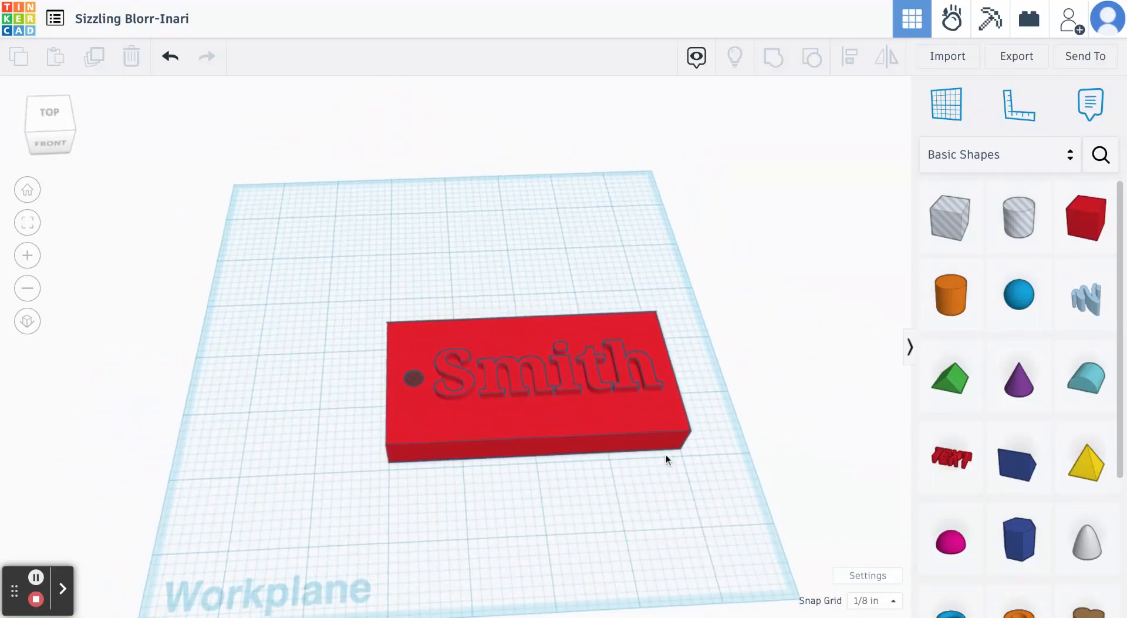
# - Delete the red box, the surname text and the hole cylinder to clear the workplane
pyautogui.moveTo(565, 488); pyautogui.dragTo(551, 506, button='right')
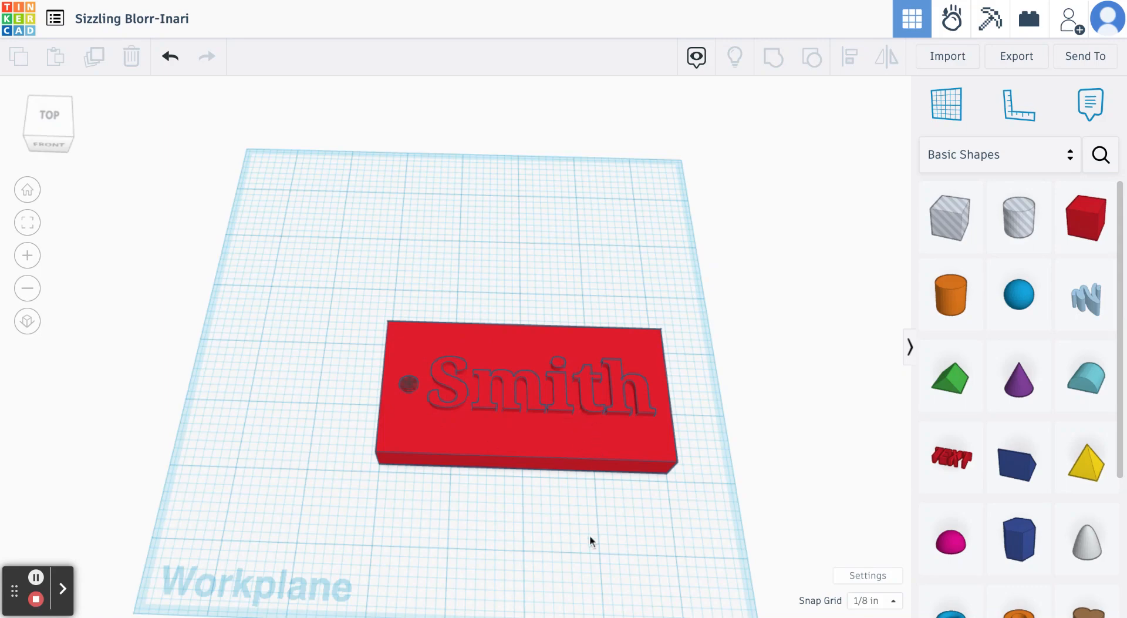
pyautogui.moveTo(589, 534); pyautogui.dragTo(599, 492, button='right')
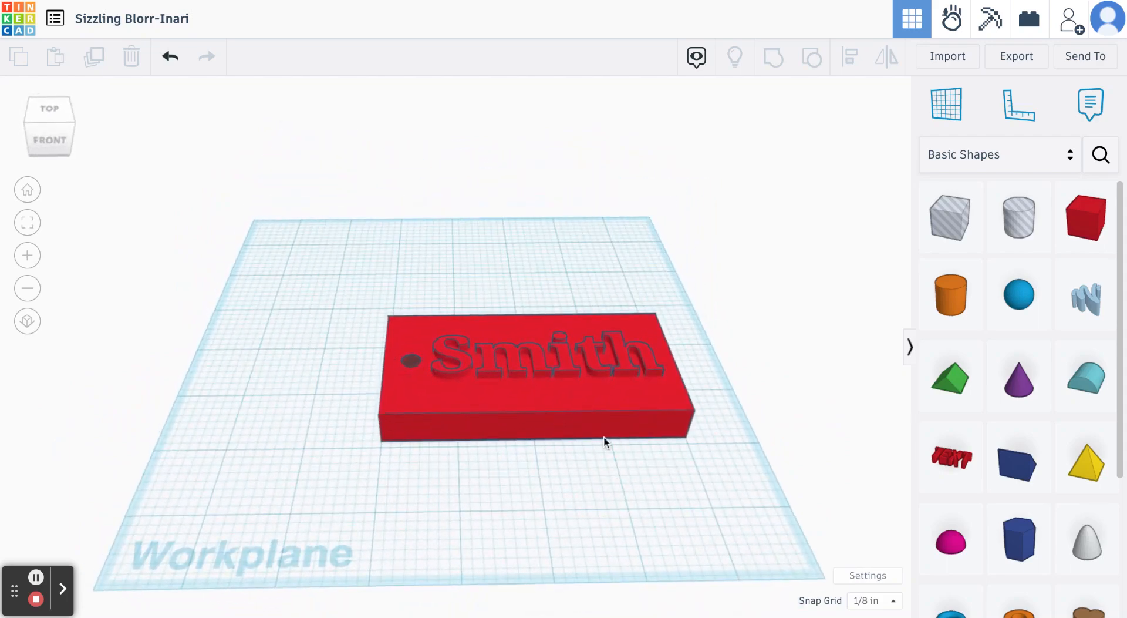
pyautogui.click(597, 422)
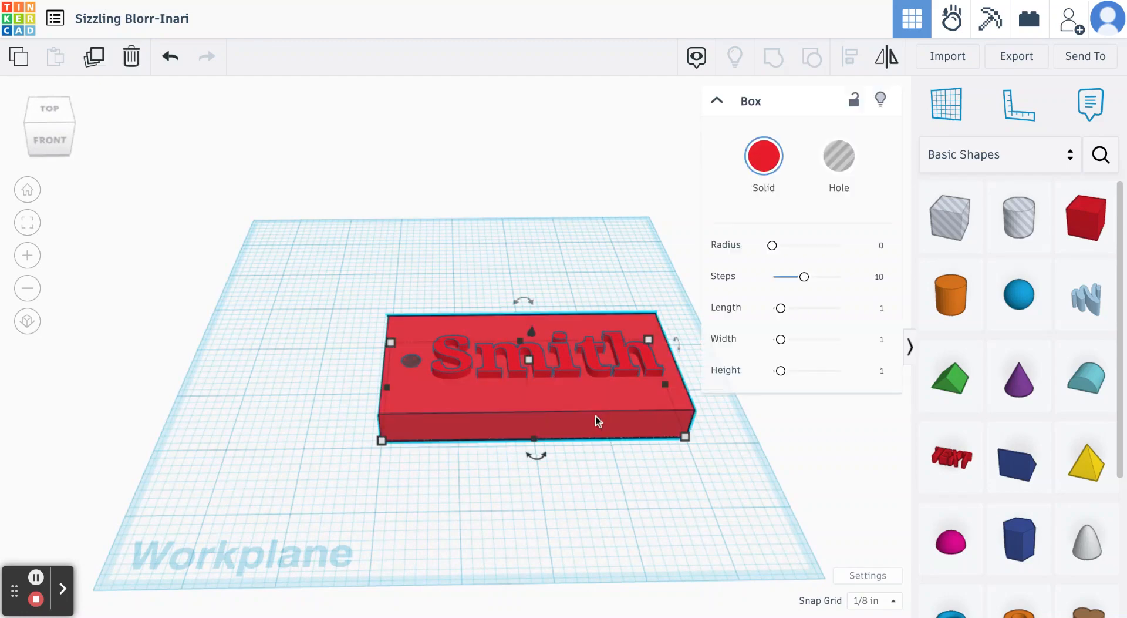
pyautogui.press('Delete')
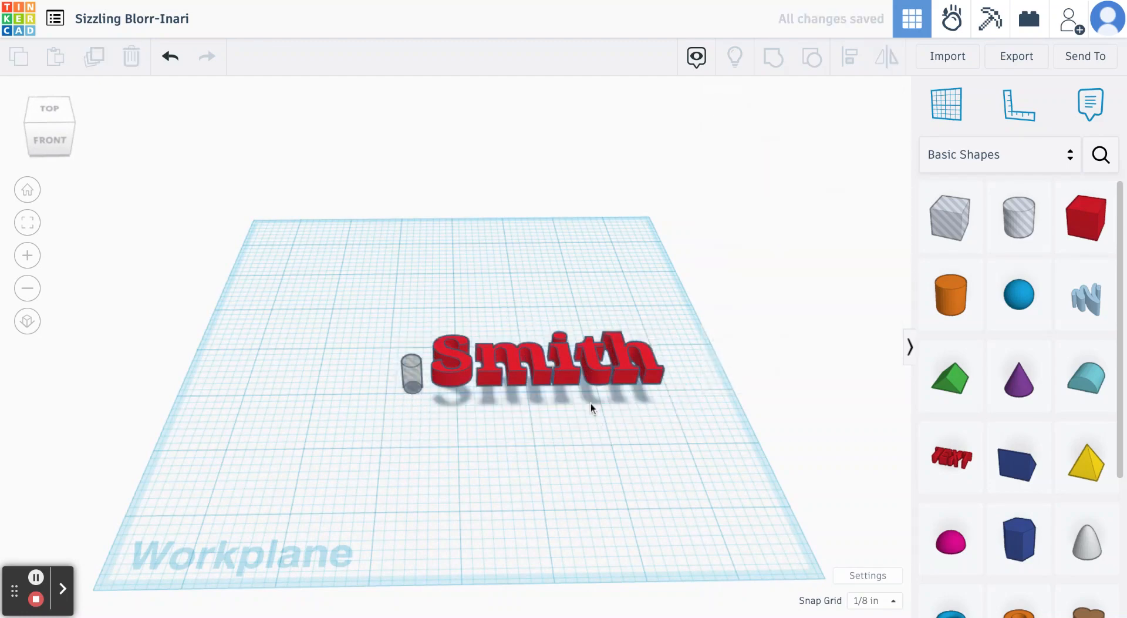
pyautogui.click(567, 376)
pyautogui.press('Delete')
pyautogui.click(418, 376)
pyautogui.press('Delete')
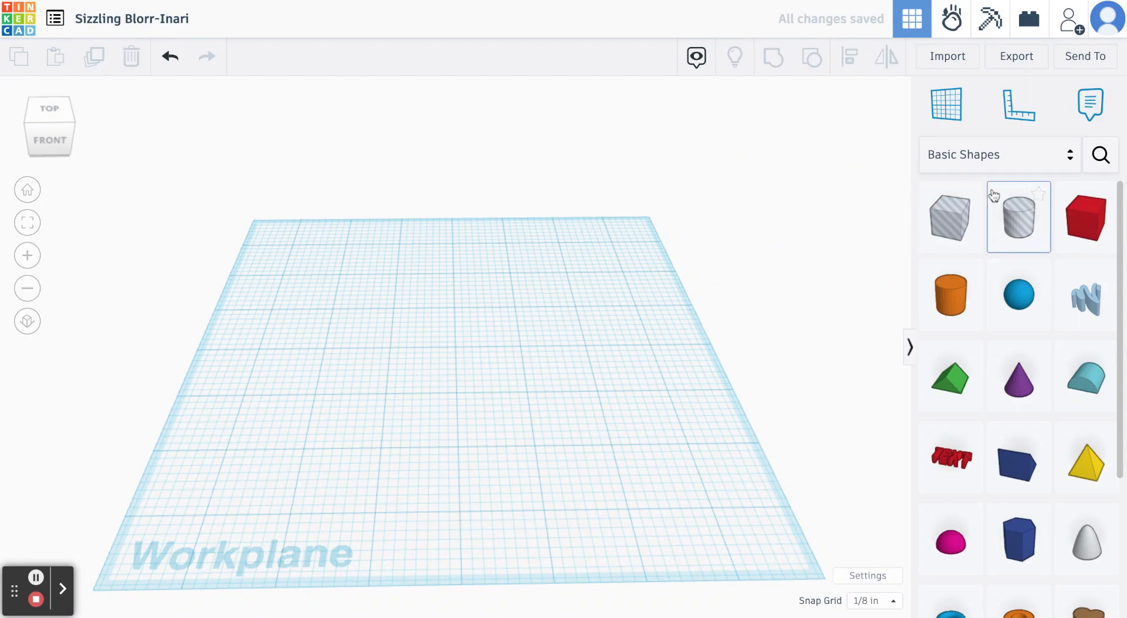
# - Place the Elvis figure from the Creatures & Characters collection on the workplane and check its height
pyautogui.click(999, 151)
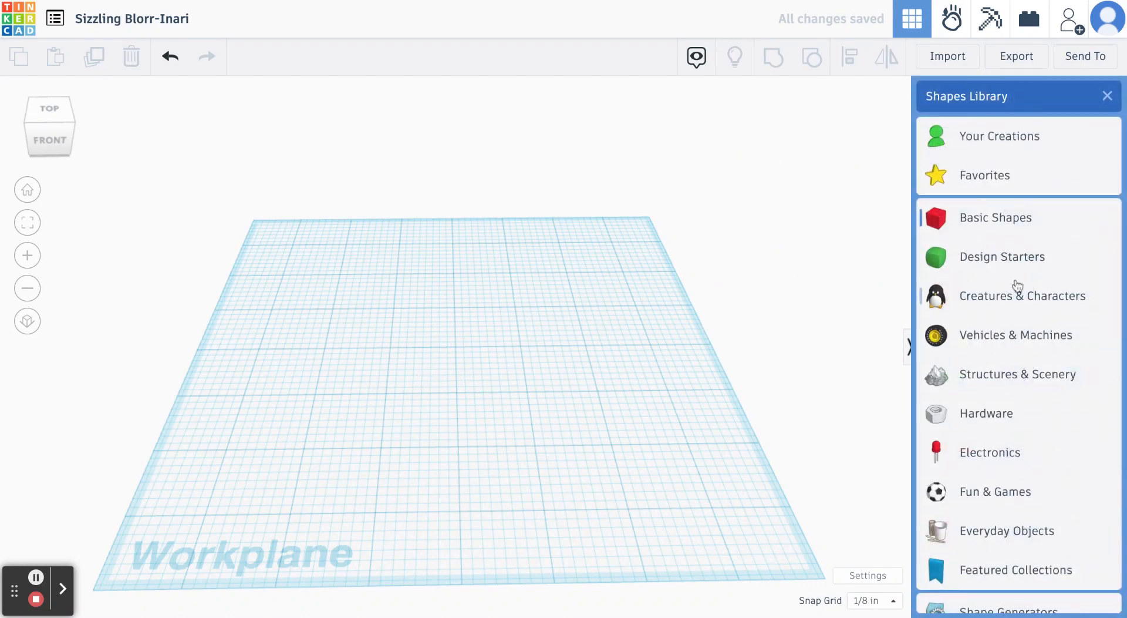
pyautogui.click(1018, 298)
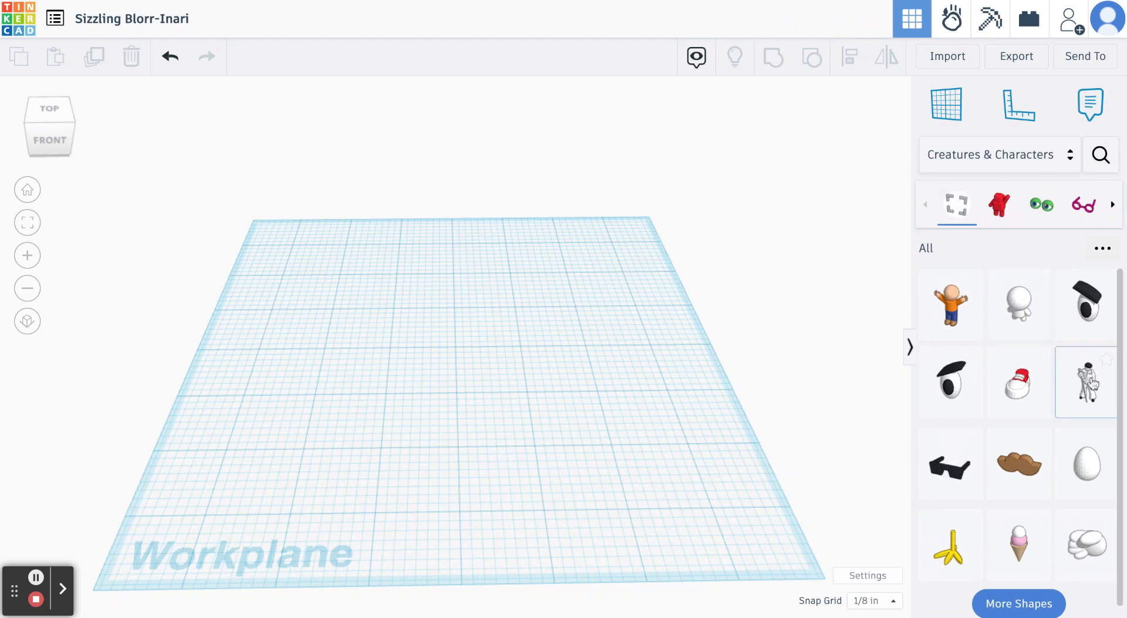
pyautogui.moveTo(1093, 383); pyautogui.dragTo(485, 405)
pyautogui.click(507, 444)
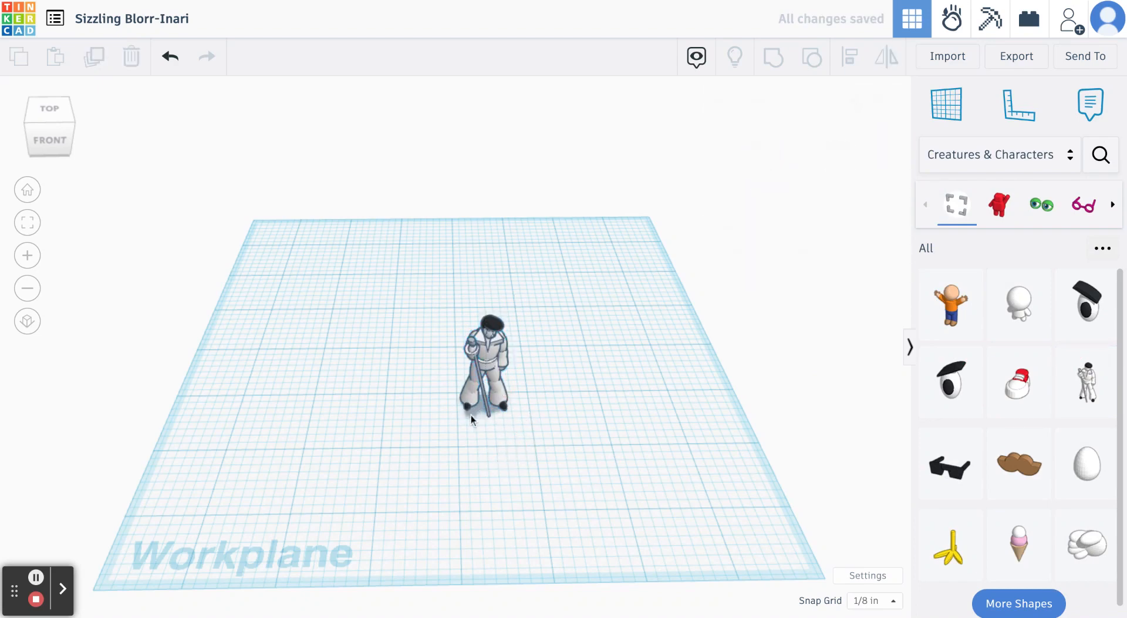
pyautogui.click(496, 386)
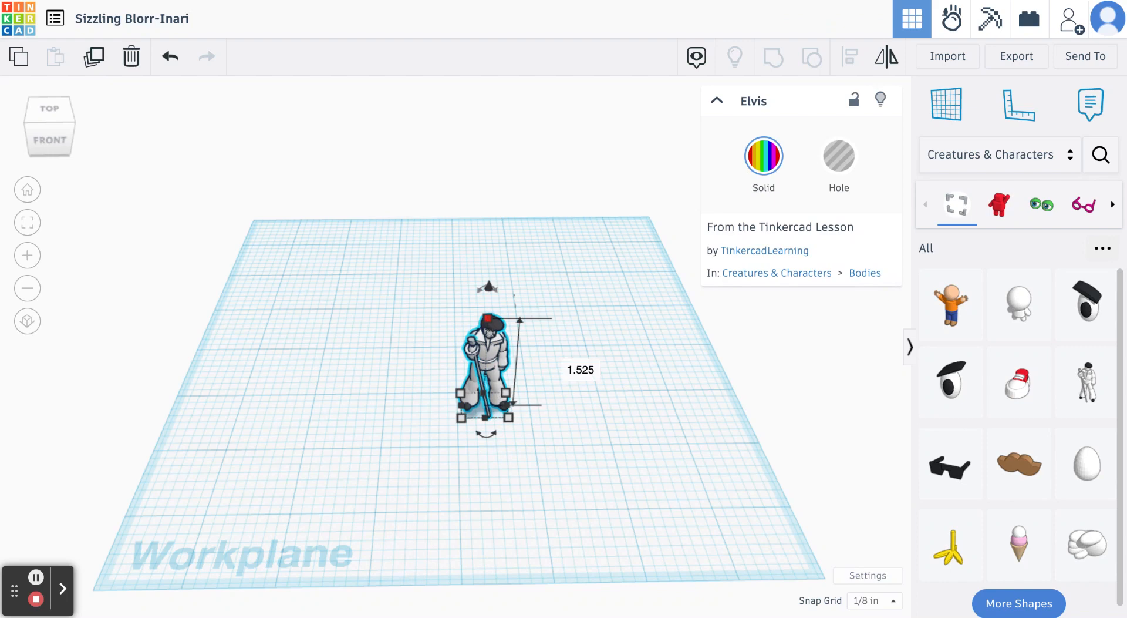
pyautogui.click(518, 460)
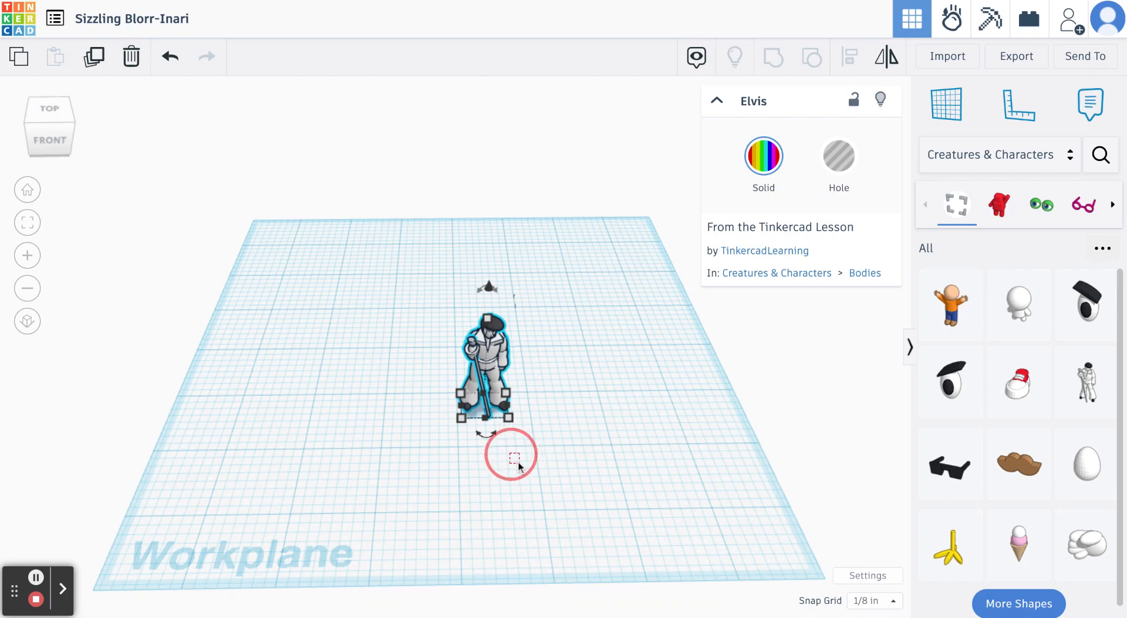
pyautogui.moveTo(554, 463); pyautogui.dragTo(552, 420, button='right')
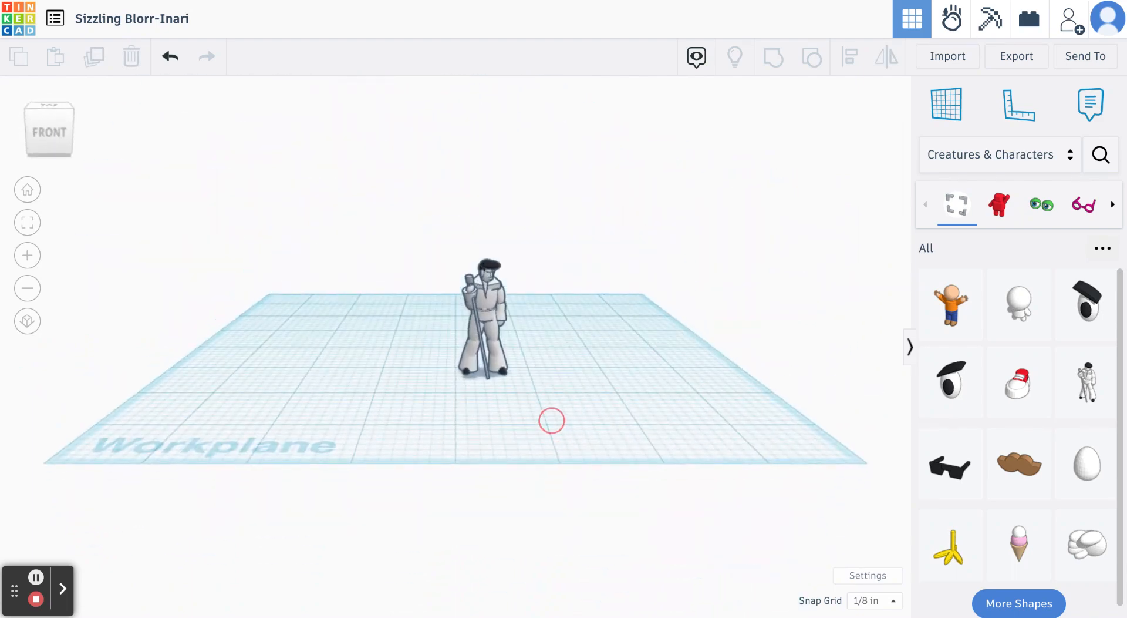
# - Place a solid red box from the Basic Shapes collection beside the Elvis figure and reduce its height to 1/4 inch
pyautogui.click(926, 205)
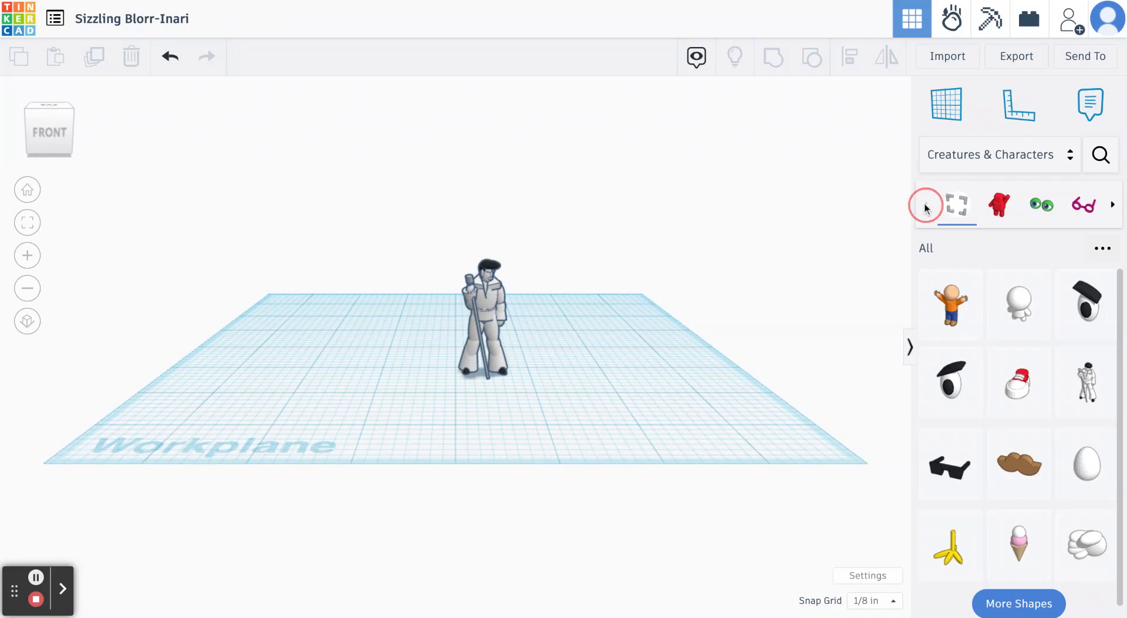
pyautogui.click(960, 151)
pyautogui.click(979, 218)
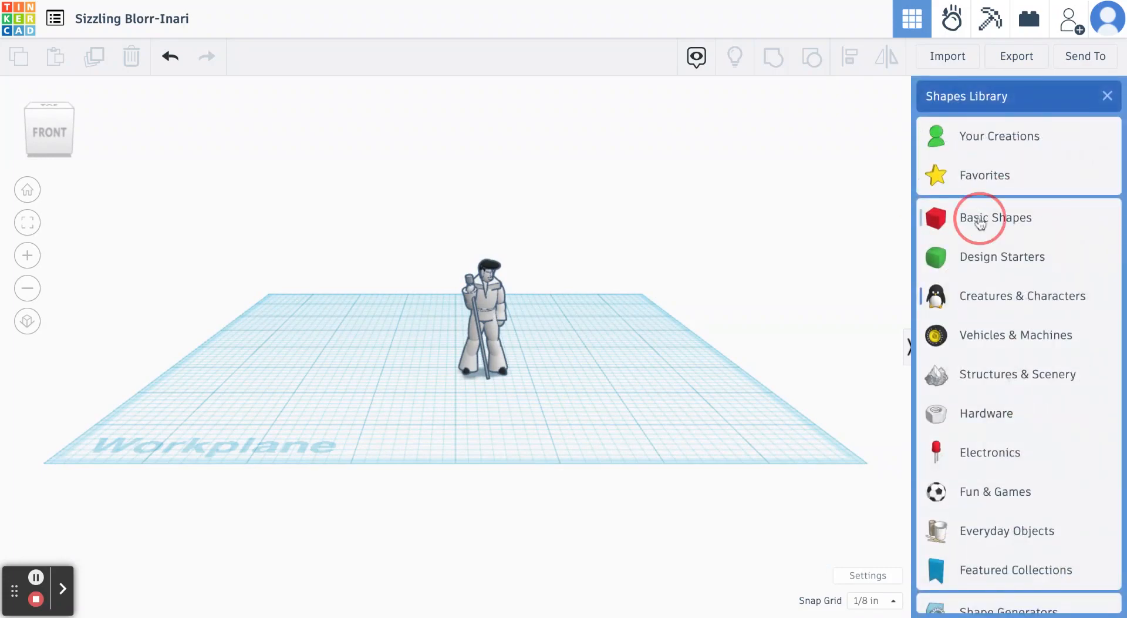
pyautogui.moveTo(1104, 238); pyautogui.dragTo(564, 370)
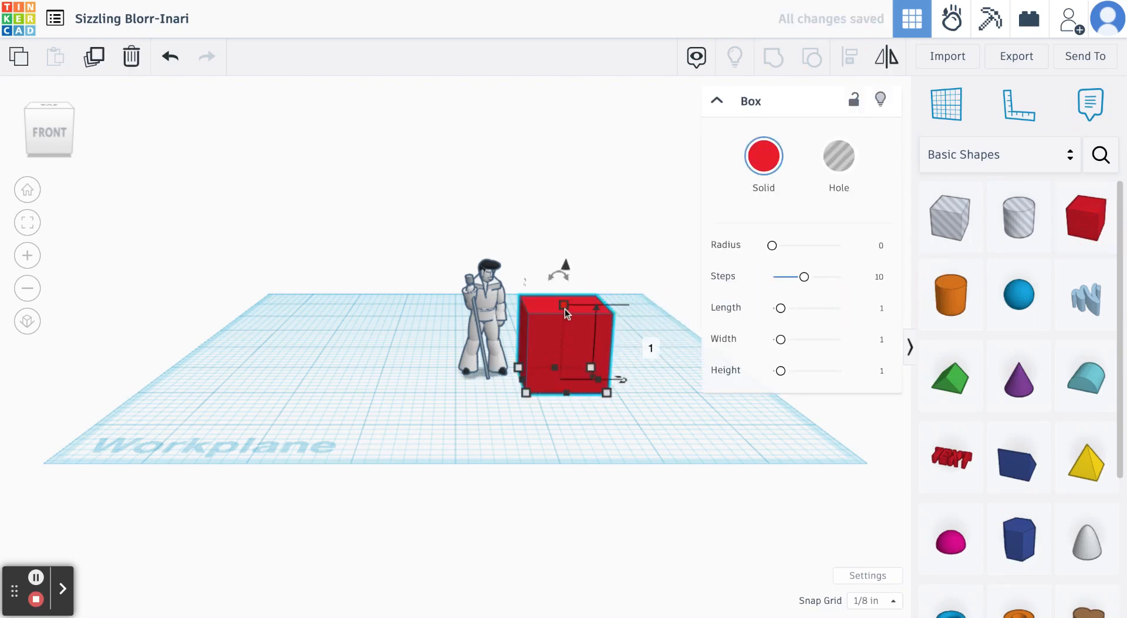
pyautogui.moveTo(565, 308); pyautogui.dragTo(561, 360)
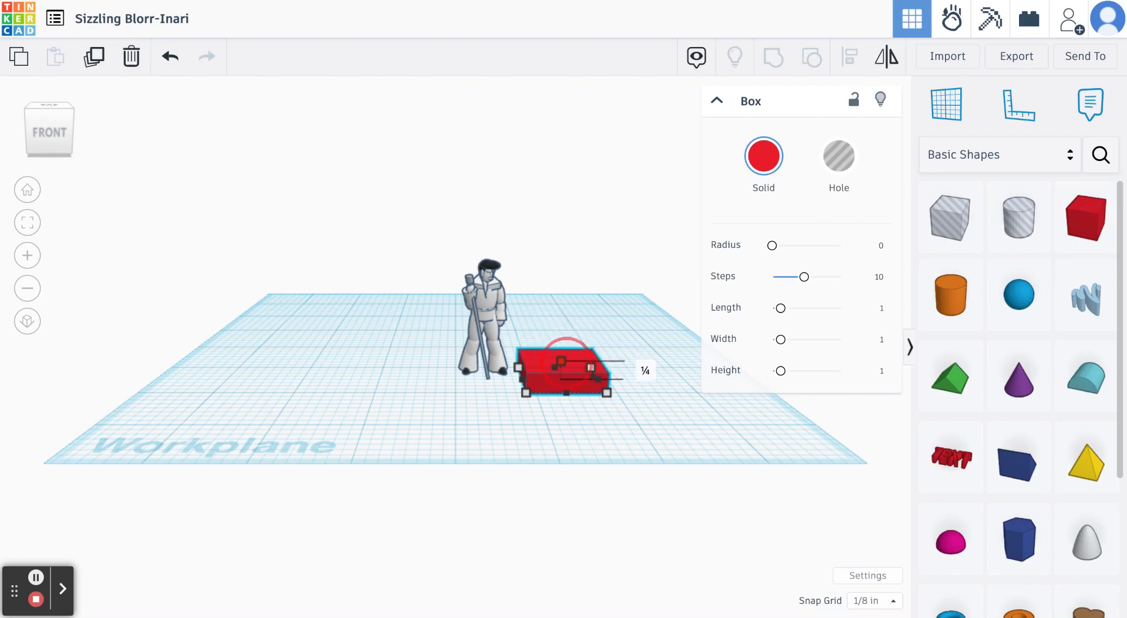
# - Move the Elvis figure 1.055 inches sideways and 0.135 inch in depth over the red box, and deselect it
pyautogui.click(497, 346)
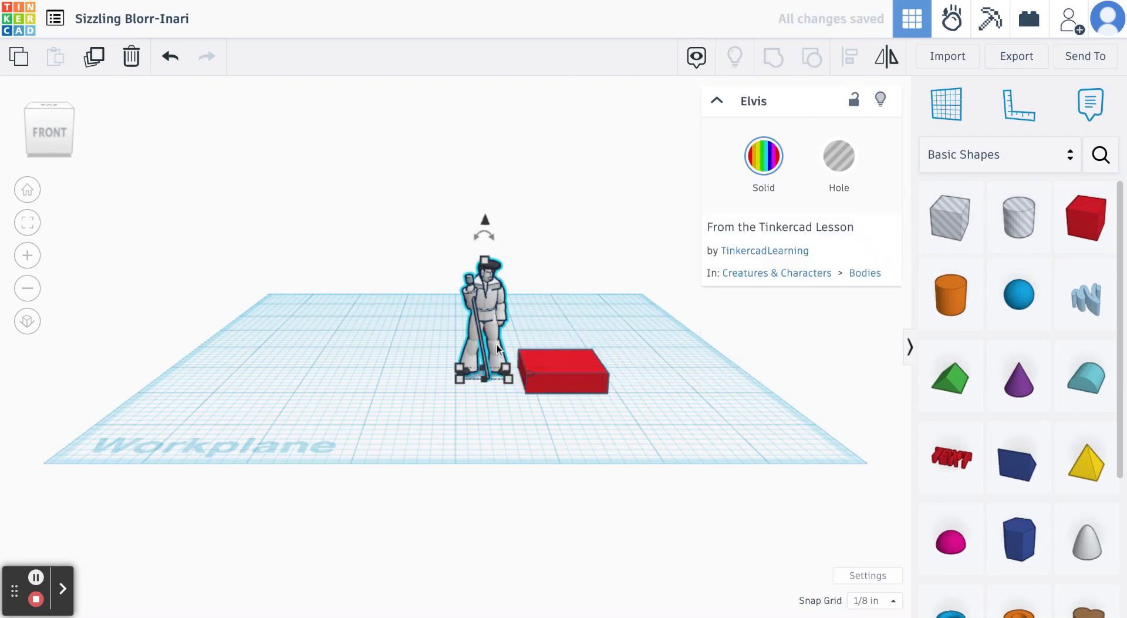
pyautogui.moveTo(497, 344); pyautogui.dragTo(593, 347)
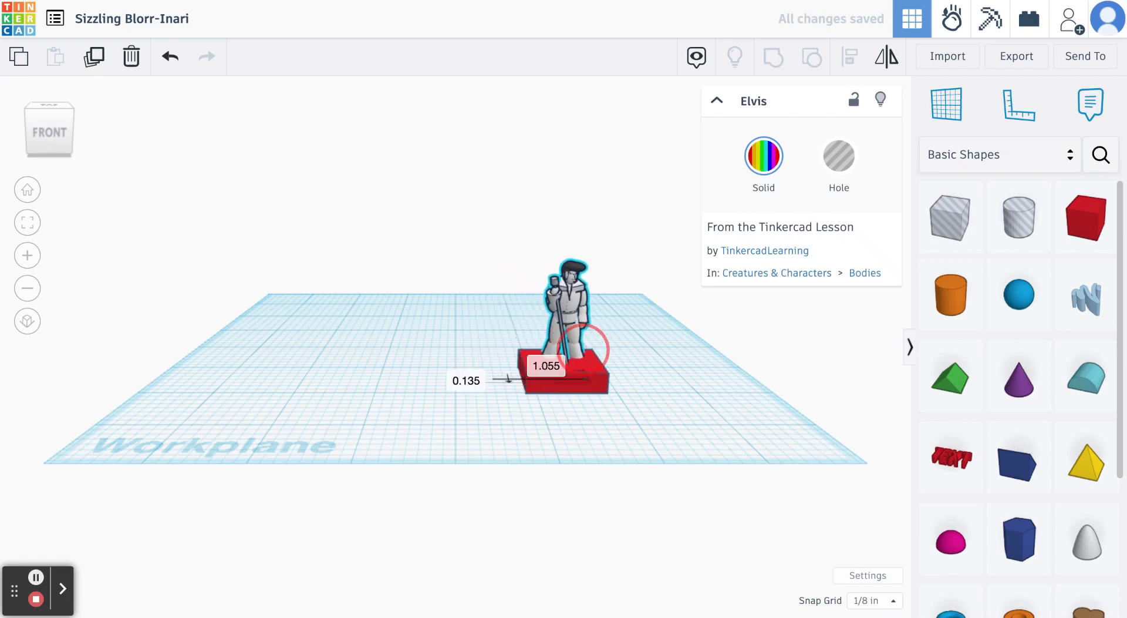
pyautogui.click(657, 396)
pyautogui.moveTo(658, 398); pyautogui.dragTo(628, 446, button='right')
# - Raise the Elvis figure clear of the red box, lower it 3/4 inch to rest 1/4 inch above the workplane, and deselect it
pyautogui.click(573, 329)
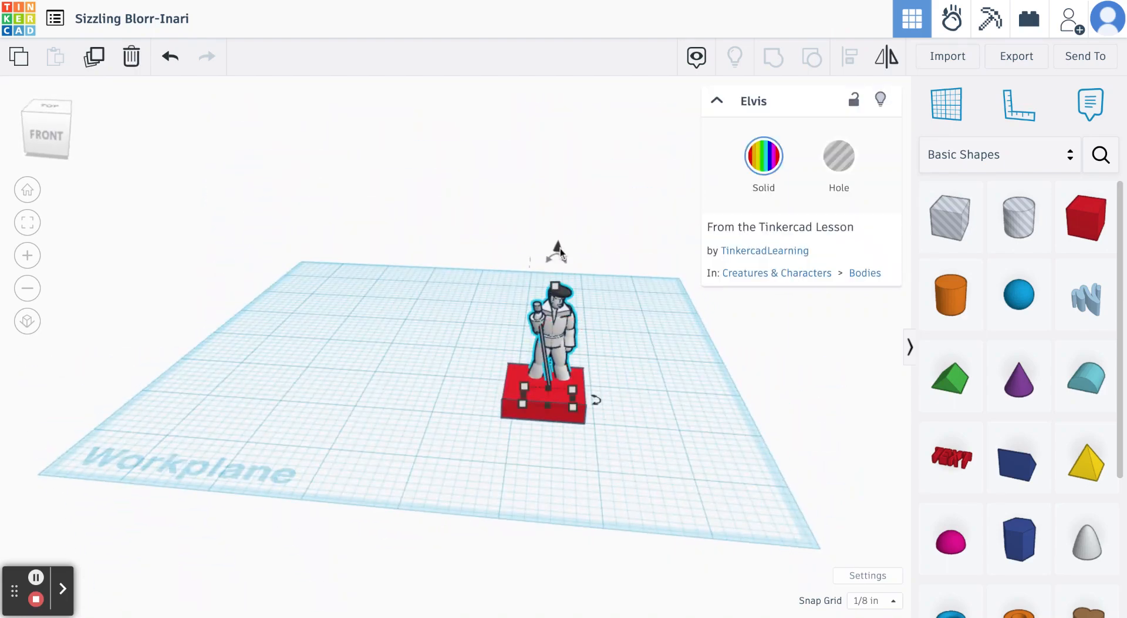
pyautogui.moveTo(558, 250); pyautogui.dragTo(562, 161)
pyautogui.moveTo(641, 410); pyautogui.dragTo(653, 312)
pyautogui.moveTo(659, 445)
pyautogui.mouseDown(button='right')
pyautogui.moveTo(659, 302)
pyautogui.moveTo(670, 447)
pyautogui.mouseUp(button='right')
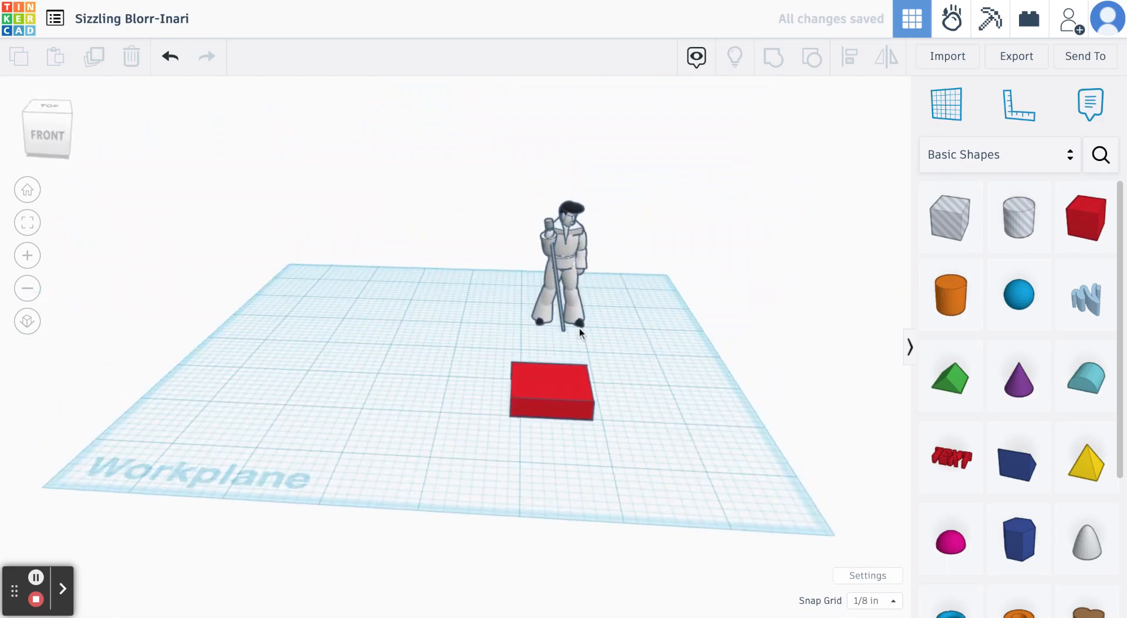
pyautogui.click(559, 267)
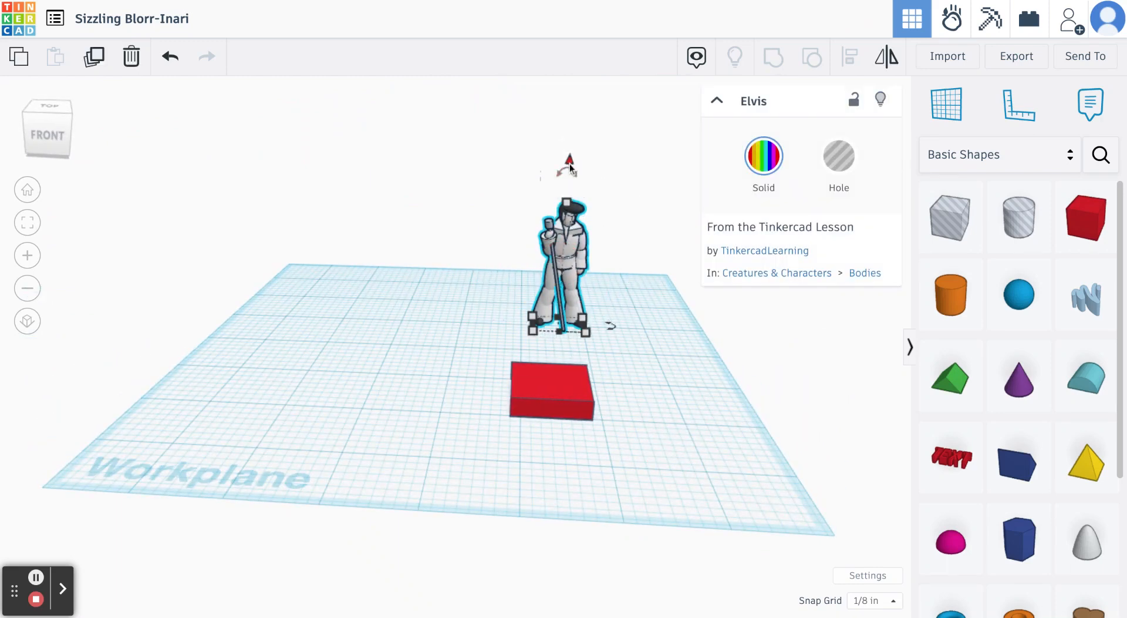
pyautogui.moveTo(569, 162)
pyautogui.mouseDown()
pyautogui.moveTo(564, 234)
pyautogui.moveTo(565, 225)
pyautogui.mouseUp()
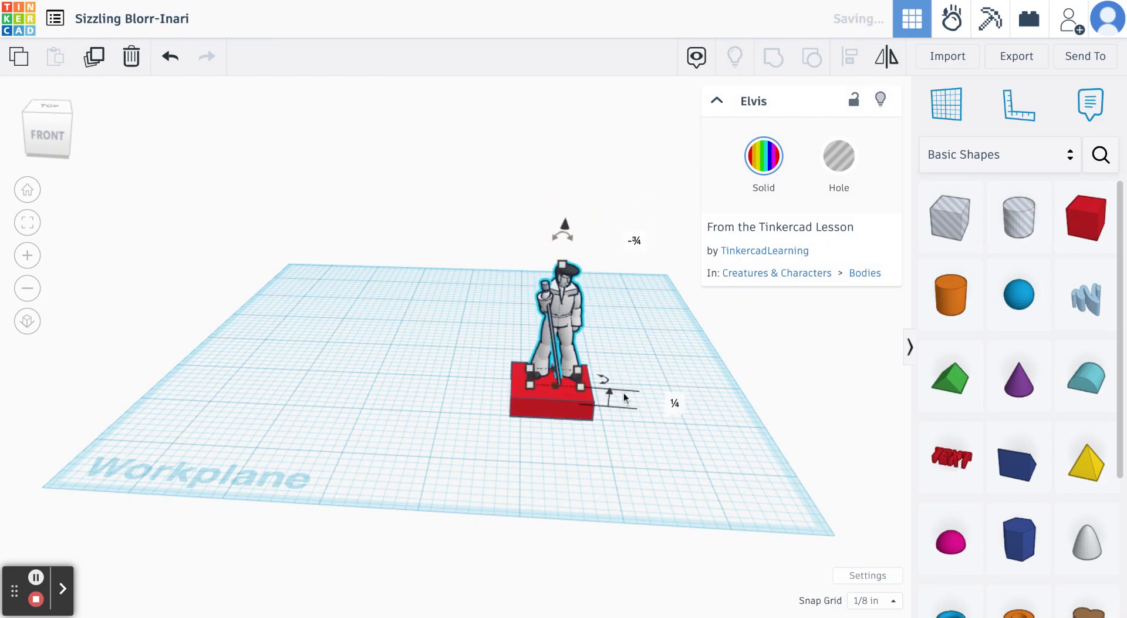
pyautogui.click(631, 430)
# - Inspect up close how the Elvis figure's feet and microphone stand meet the top of the red box
pyautogui.moveTo(631, 429); pyautogui.dragTo(466, 377, button='right')
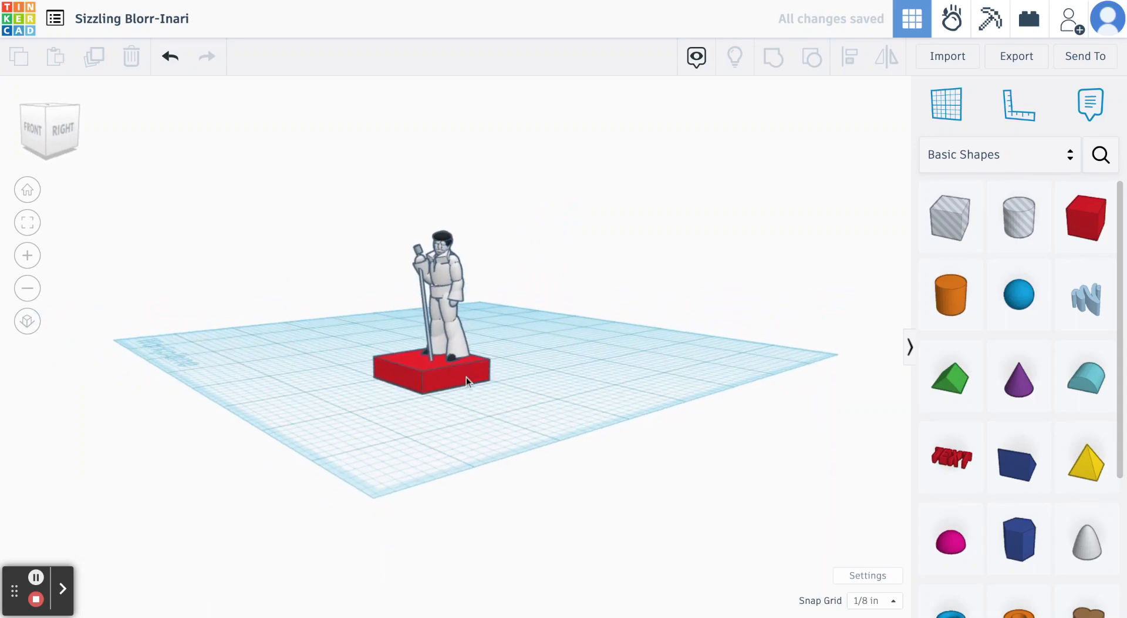
pyautogui.scroll(5, 466, 377)
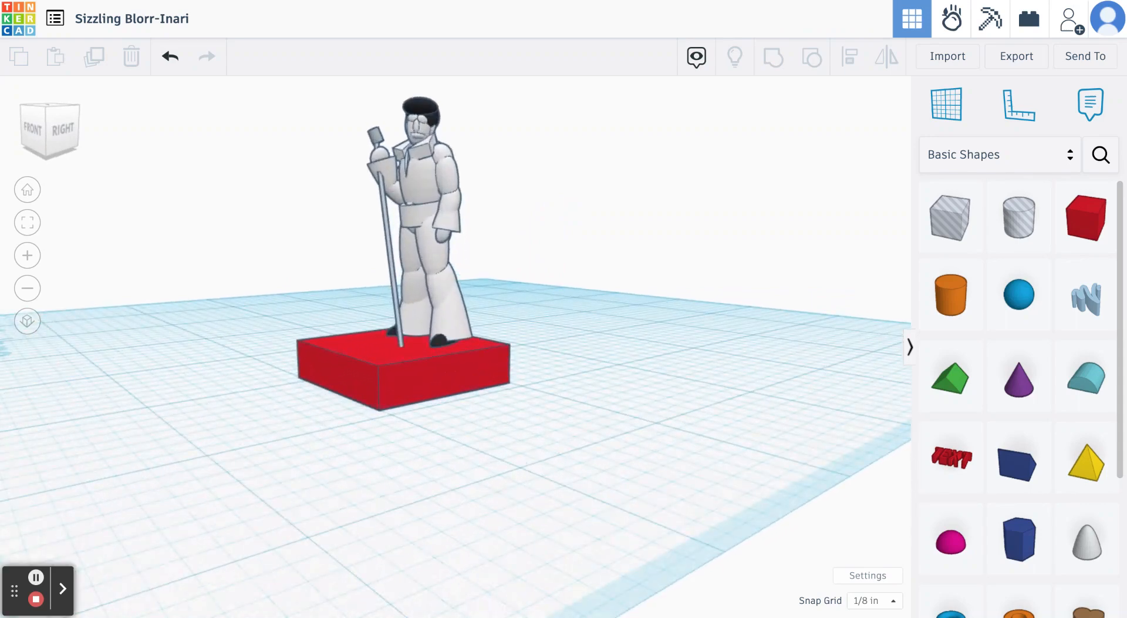
pyautogui.scroll(5, 467, 375)
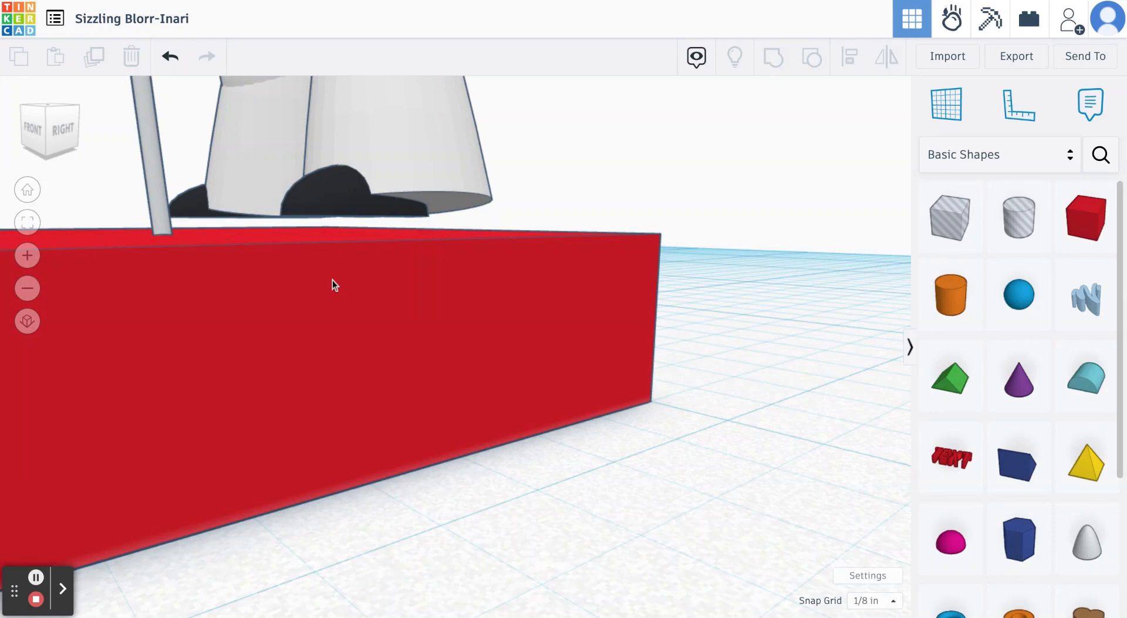
# - Lower the Elvis figure 1/8 inch so its feet sink into the red box, and deselect it
pyautogui.scroll(-5, 332, 280)
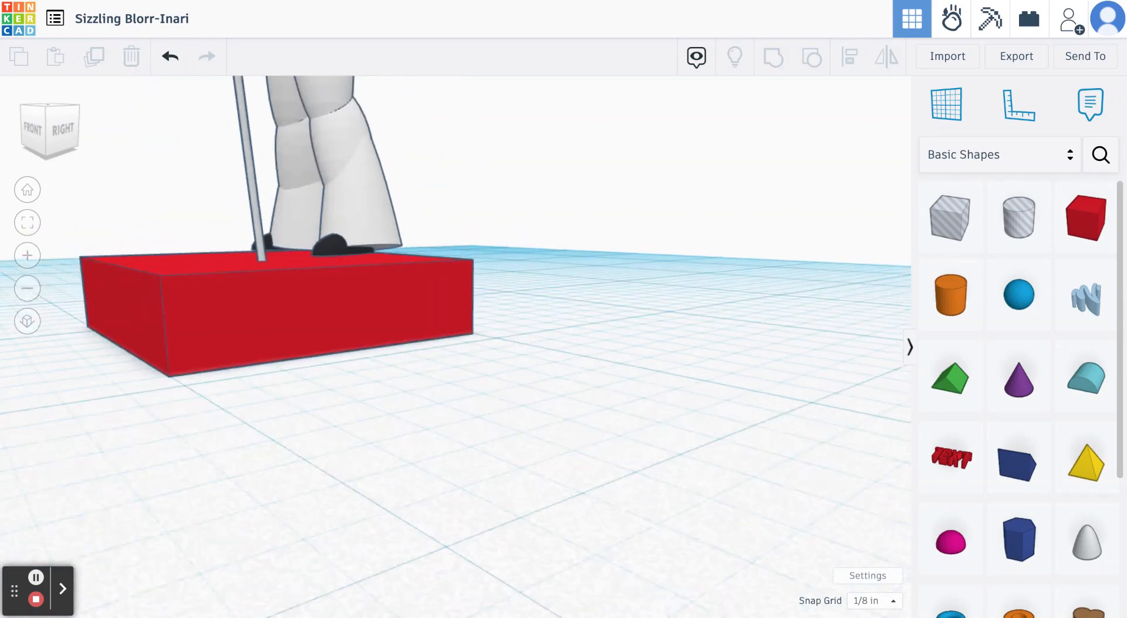
pyautogui.scroll(-4, 333, 243)
pyautogui.click(334, 241)
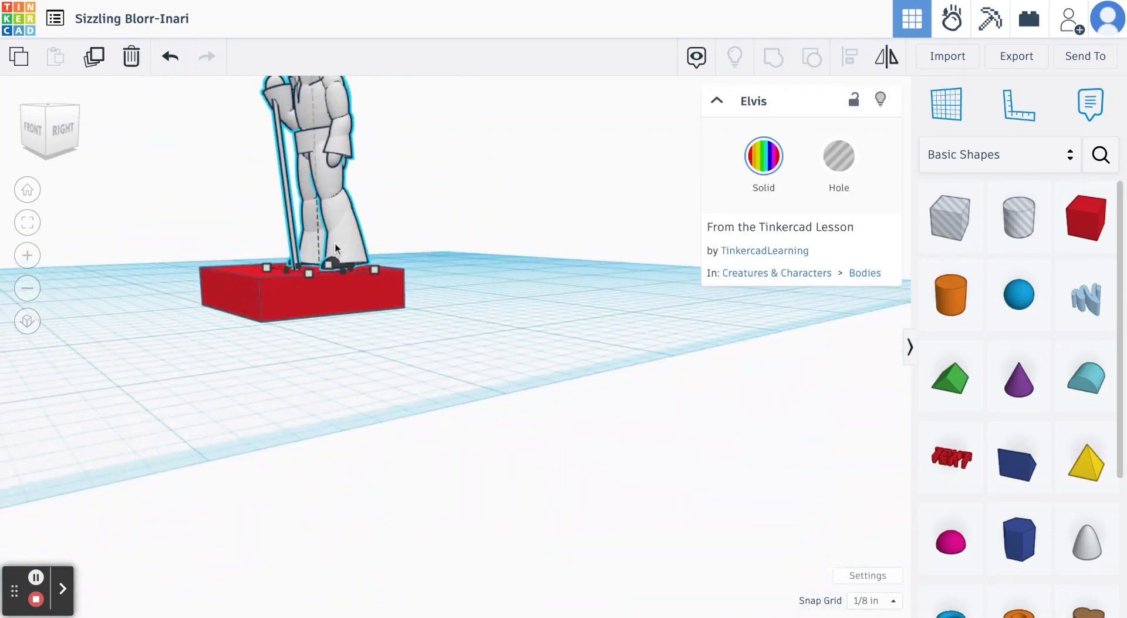
pyautogui.scroll(-5, 391, 282)
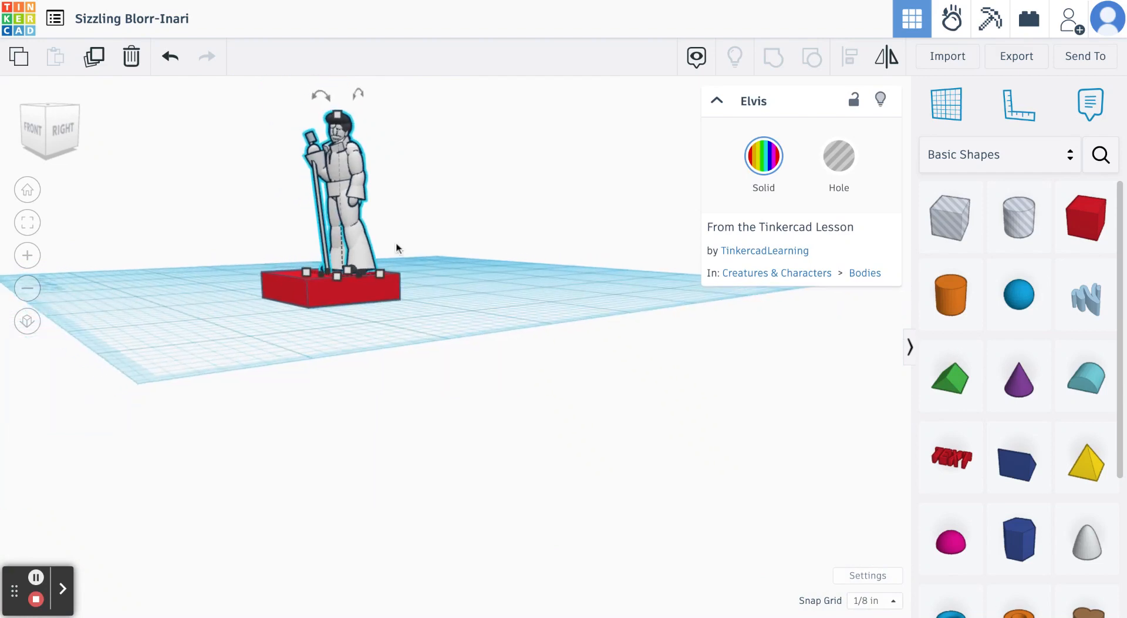
pyautogui.moveTo(397, 243); pyautogui.dragTo(397, 290, button='right')
pyautogui.scroll(-3, 397, 290)
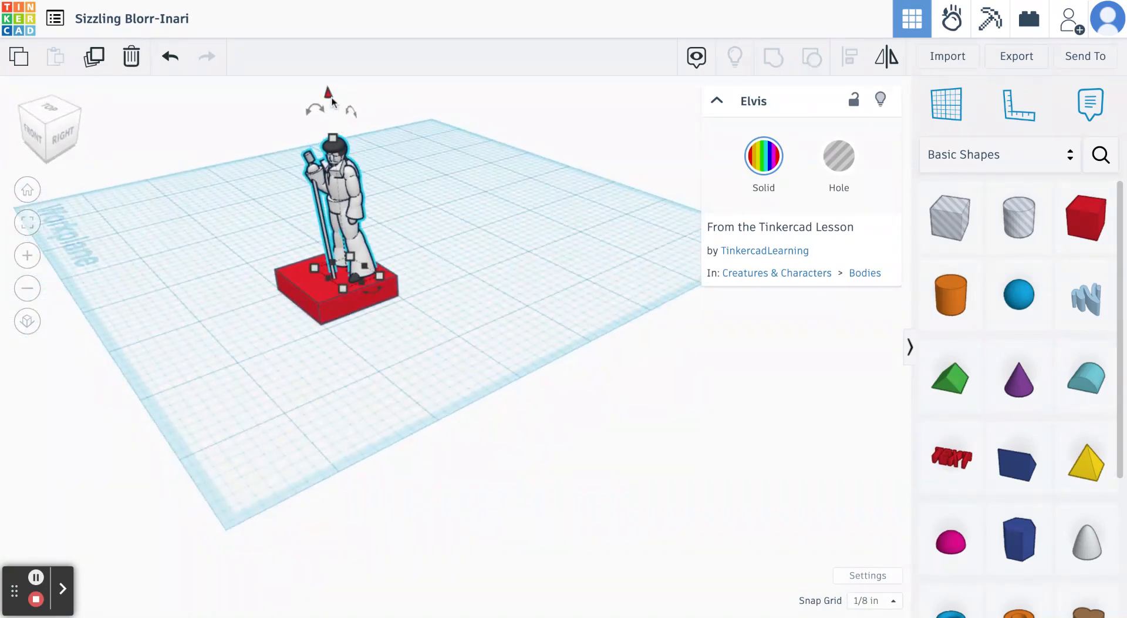
pyautogui.moveTo(332, 101); pyautogui.dragTo(329, 106)
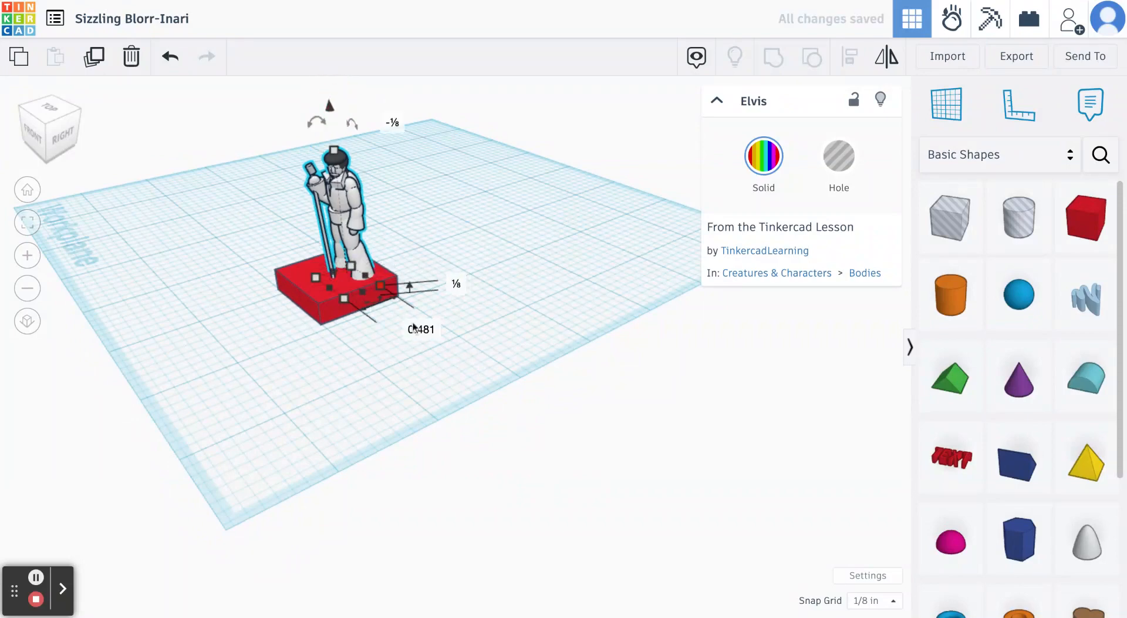
pyautogui.click(414, 328)
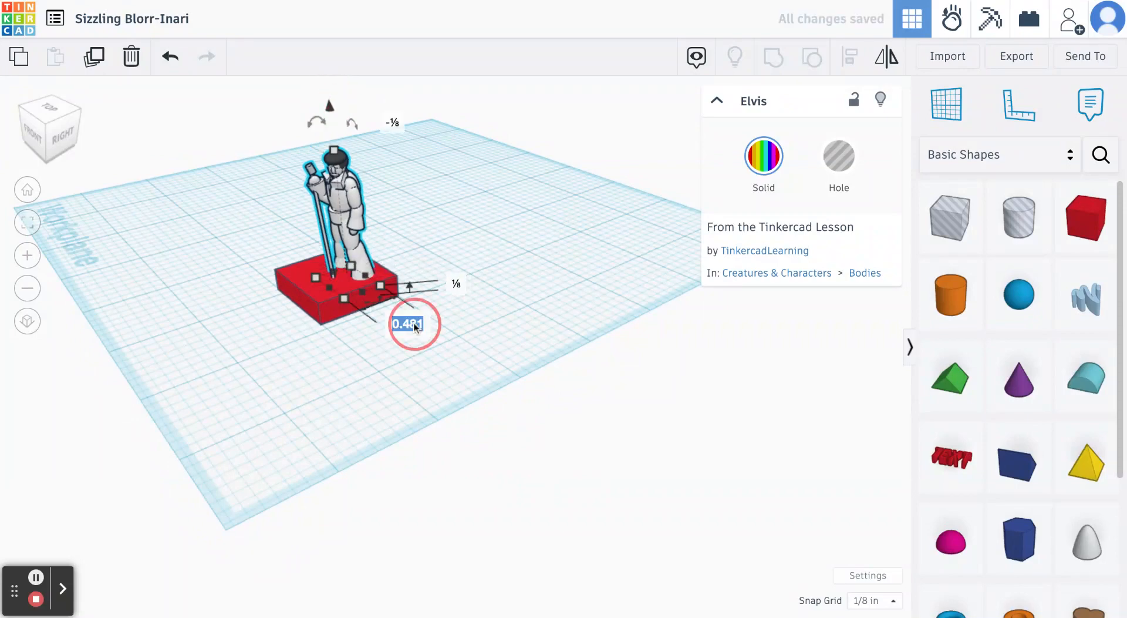
pyautogui.click(463, 326)
# - Shift the Elvis figure slightly toward the front of the red box, and deselect it
pyautogui.scroll(2, 400, 299)
pyautogui.moveTo(401, 300); pyautogui.dragTo(523, 293, button='right')
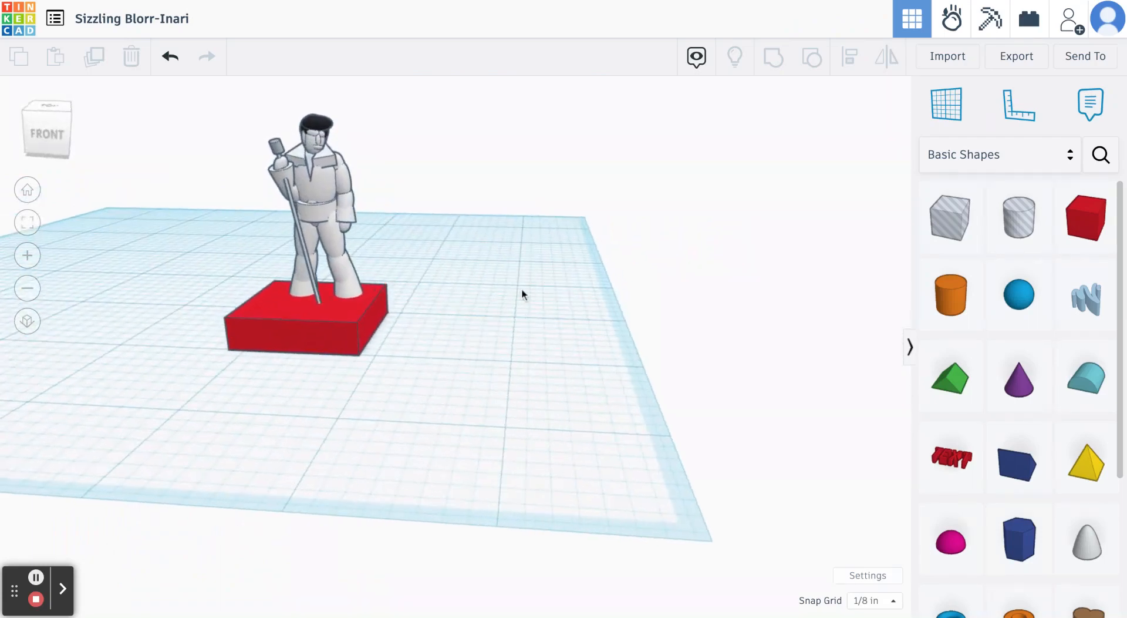
pyautogui.moveTo(435, 336); pyautogui.dragTo(417, 292, button='right')
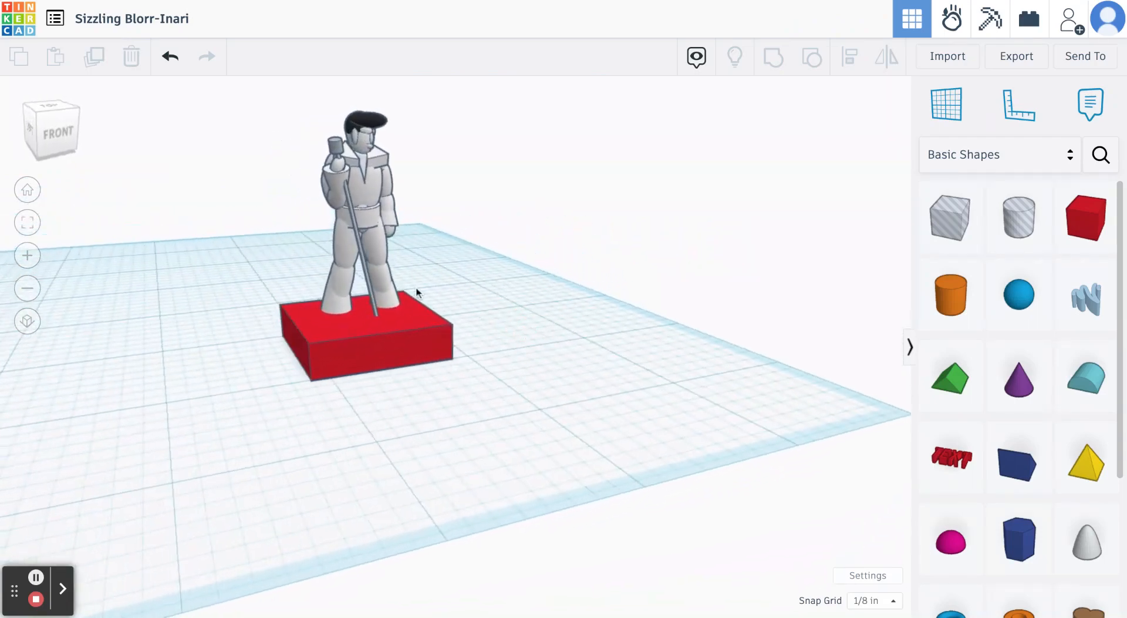
pyautogui.moveTo(377, 289); pyautogui.dragTo(380, 310)
pyautogui.click(456, 424)
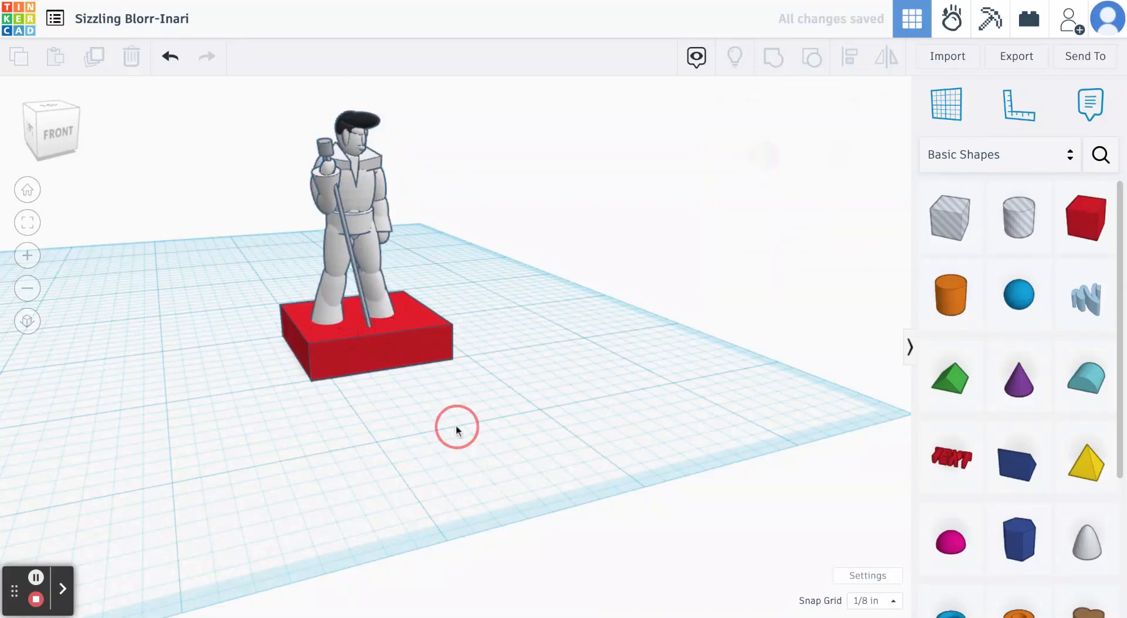
# - Search the Community shapes for "hat", place a yellow hi-res sphere beside the Elvis figure's base, and deselect it
pyautogui.moveTo(456, 431)
pyautogui.mouseDown(button='right')
pyautogui.moveTo(307, 423)
pyautogui.moveTo(473, 411)
pyautogui.moveTo(502, 417)
pyautogui.moveTo(503, 456)
pyautogui.moveTo(466, 456)
pyautogui.moveTo(446, 446)
pyautogui.moveTo(449, 435)
pyautogui.mouseUp(button='right')
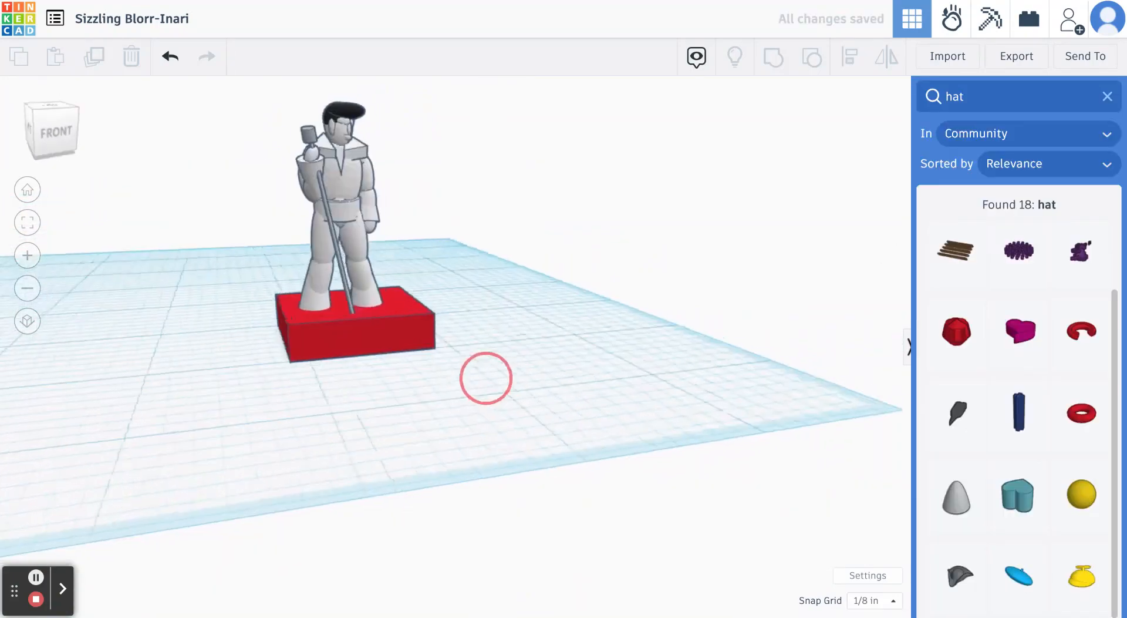
pyautogui.moveTo(486, 373); pyautogui.dragTo(478, 370, button='right')
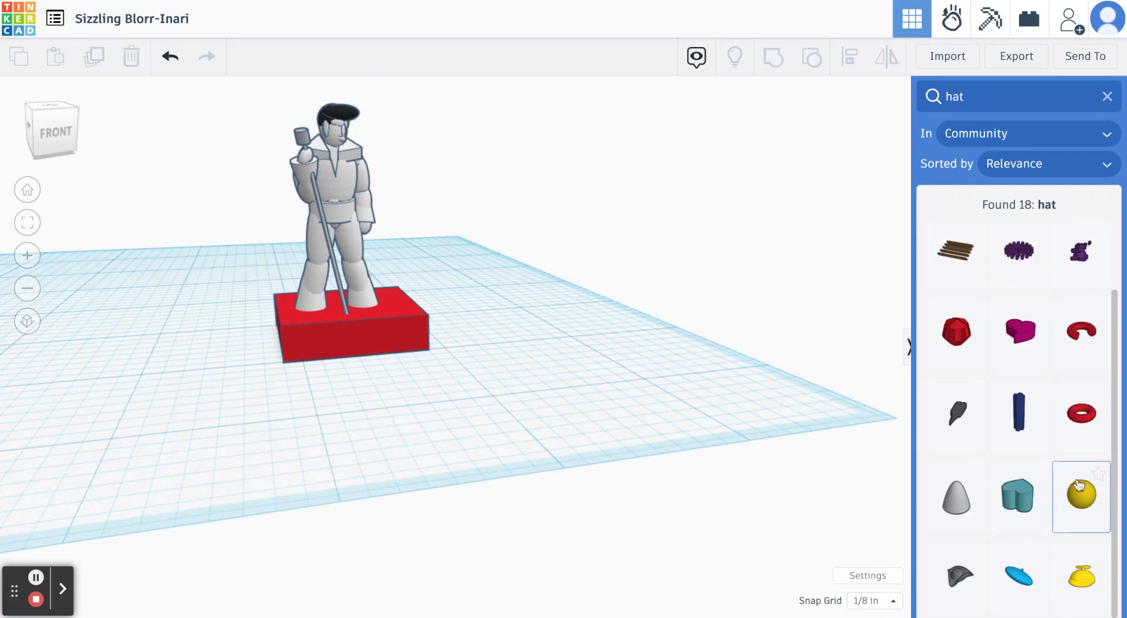
pyautogui.moveTo(1079, 485); pyautogui.dragTo(580, 395)
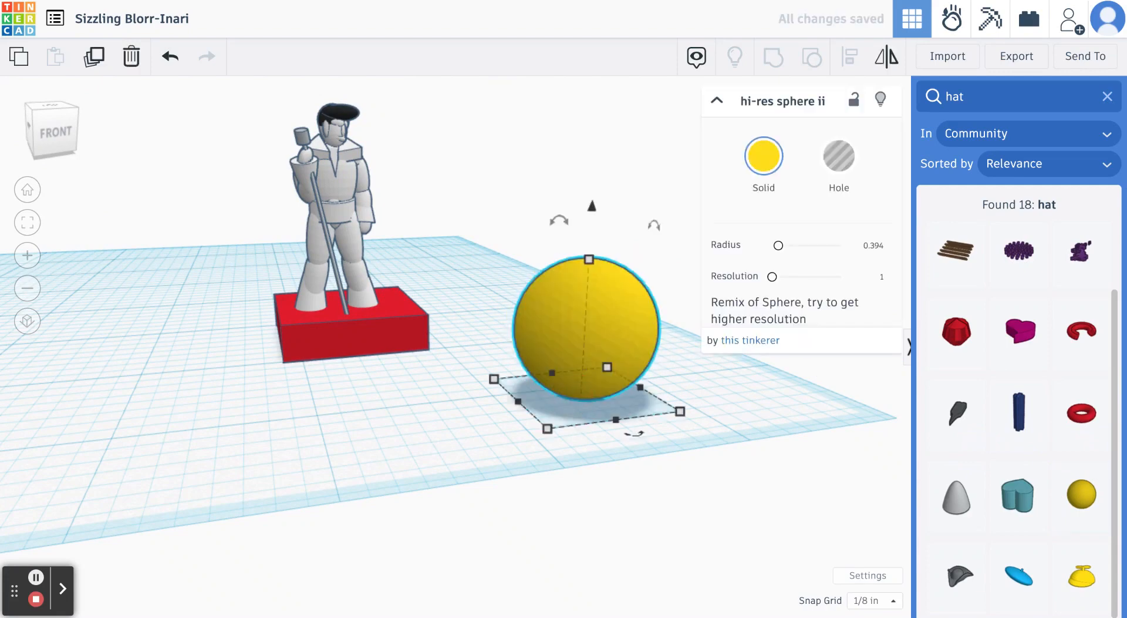
pyautogui.click(690, 436)
pyautogui.moveTo(690, 433); pyautogui.dragTo(538, 288, button='right')
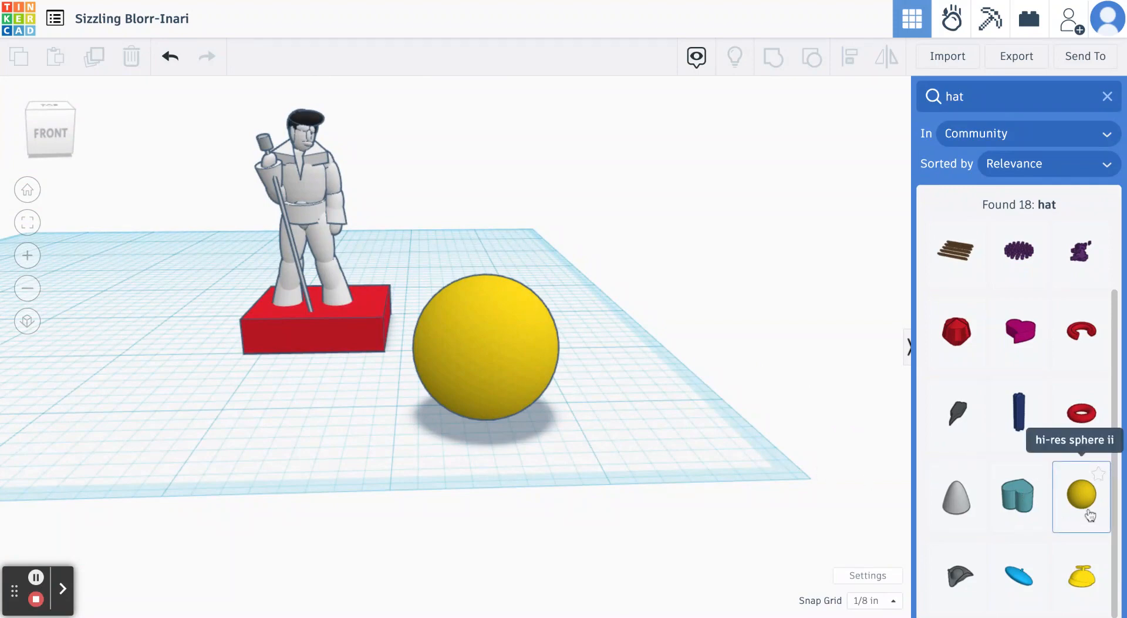
# - Add a second yellow hi-res sphere, stack it on the first with its base 3/4 inch above the workplane, and deselect it
pyautogui.moveTo(636, 388)
pyautogui.mouseDown(button='right')
pyautogui.moveTo(637, 319)
pyautogui.moveTo(639, 375)
pyautogui.mouseUp(button='right')
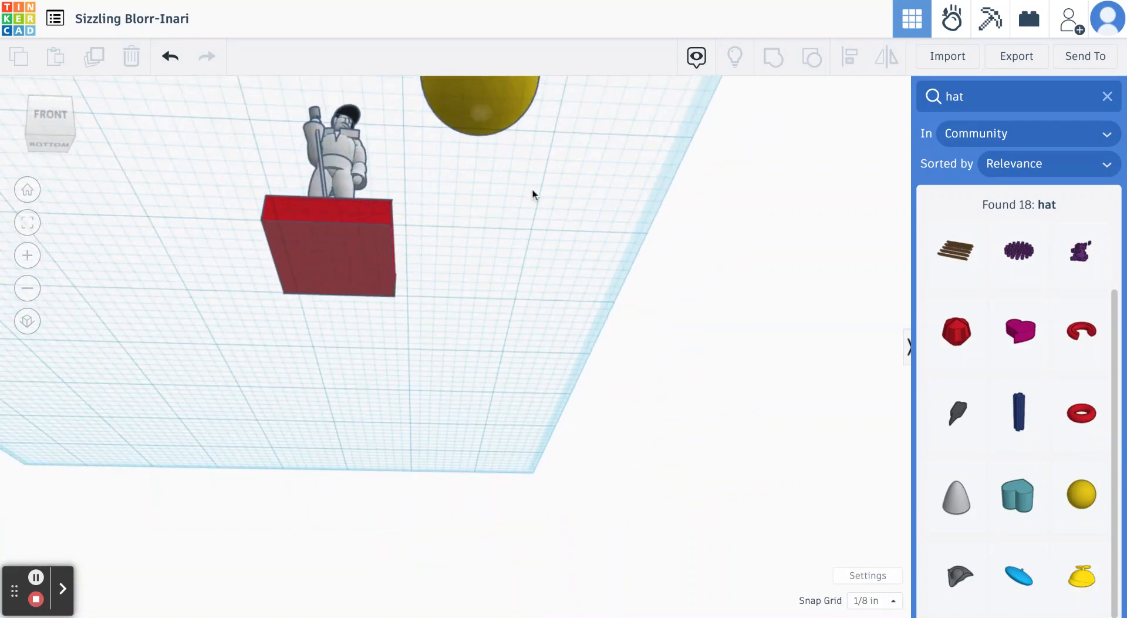
pyautogui.moveTo(532, 188)
pyautogui.mouseDown(button='right')
pyautogui.moveTo(552, 345)
pyautogui.moveTo(537, 259)
pyautogui.mouseUp(button='right')
pyautogui.moveTo(1090, 503); pyautogui.dragTo(639, 454)
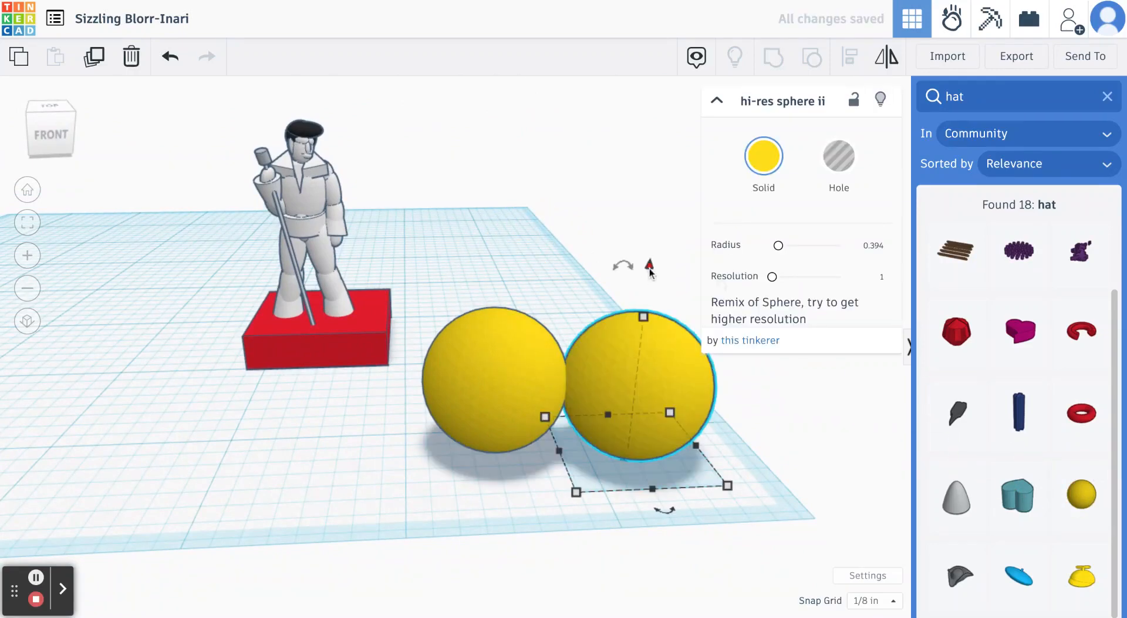
pyautogui.moveTo(649, 265); pyautogui.dragTo(652, 158)
pyautogui.moveTo(646, 304); pyautogui.dragTo(486, 290)
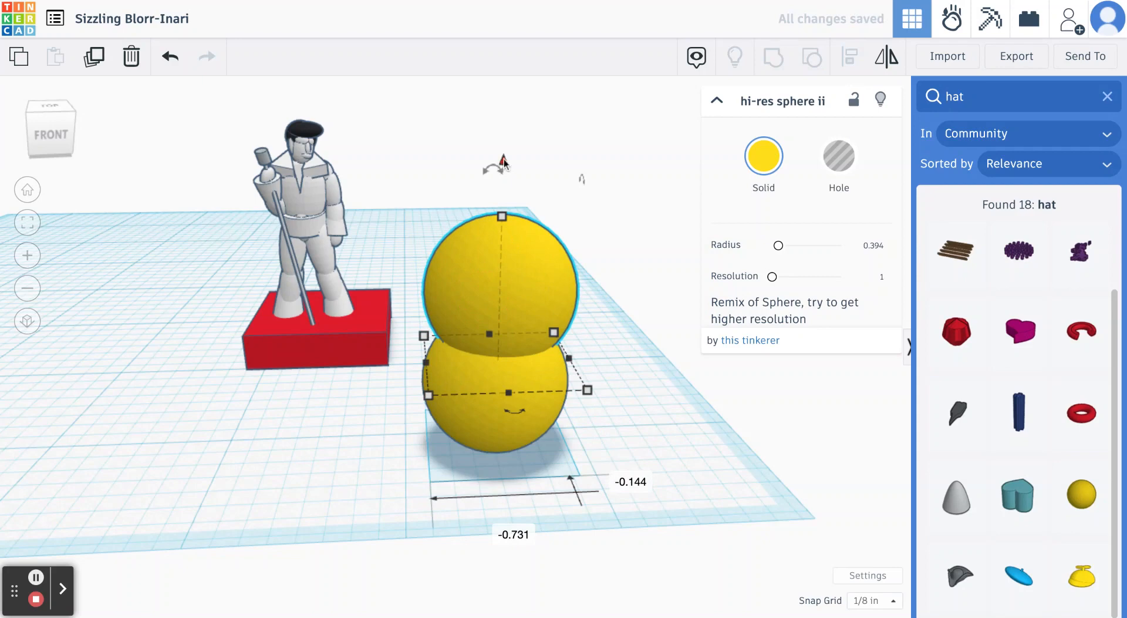
pyautogui.moveTo(504, 161); pyautogui.dragTo(505, 104)
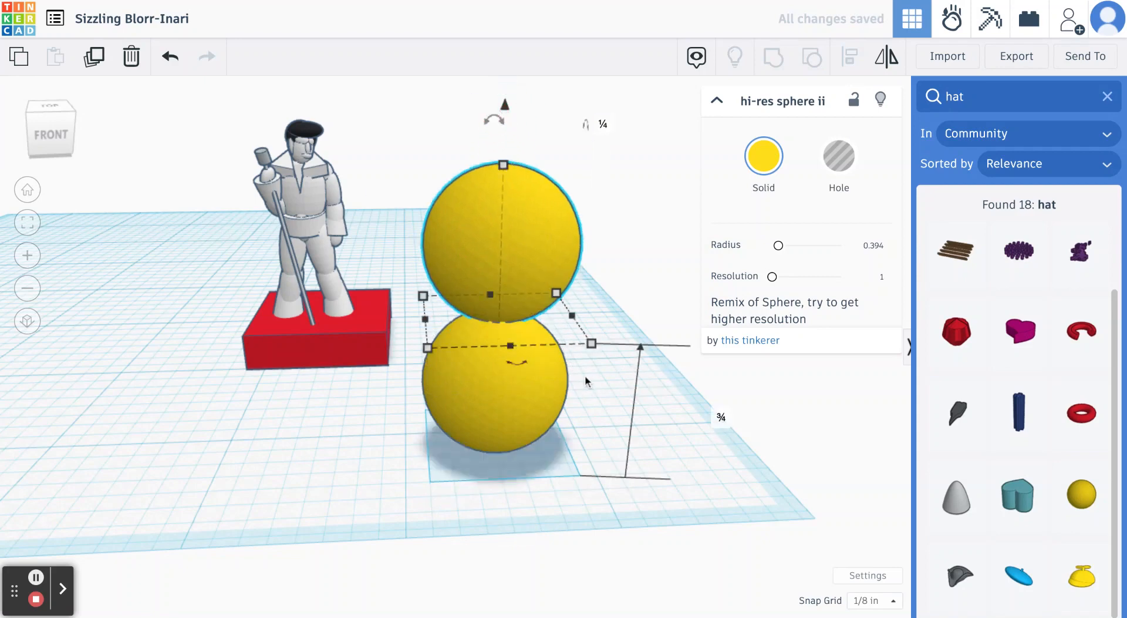
pyautogui.click(621, 411)
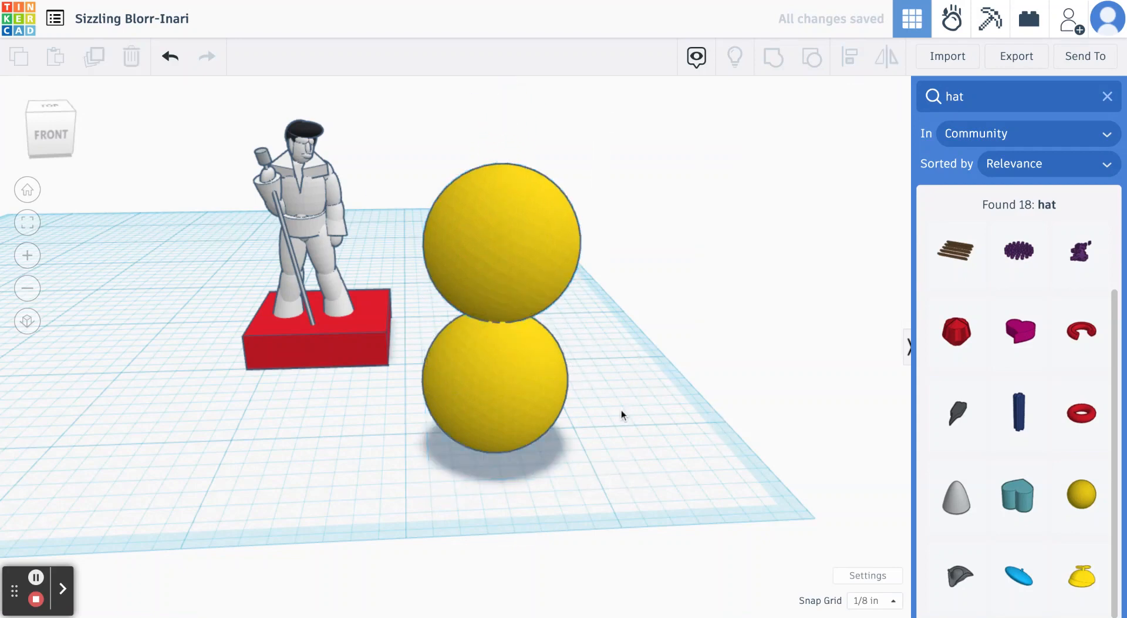
# - Raise the upper yellow sphere clear of the lower one, lower it back into contact, and deselect it
pyautogui.moveTo(621, 410); pyautogui.dragTo(639, 394, button='right')
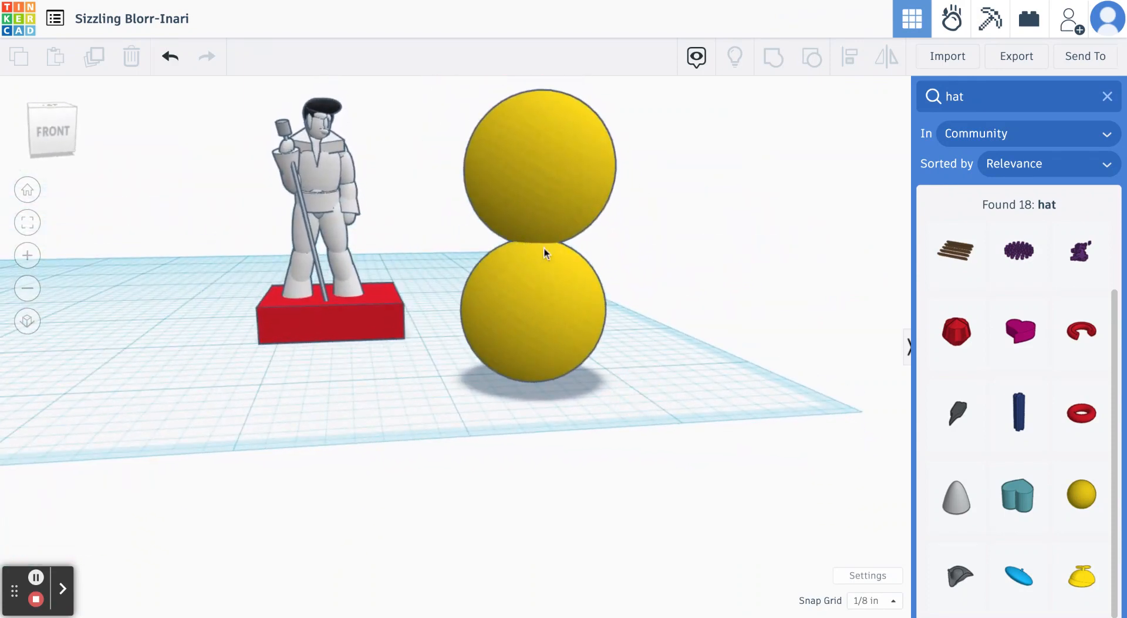
pyautogui.scroll(-2, 545, 251)
pyautogui.click(552, 132)
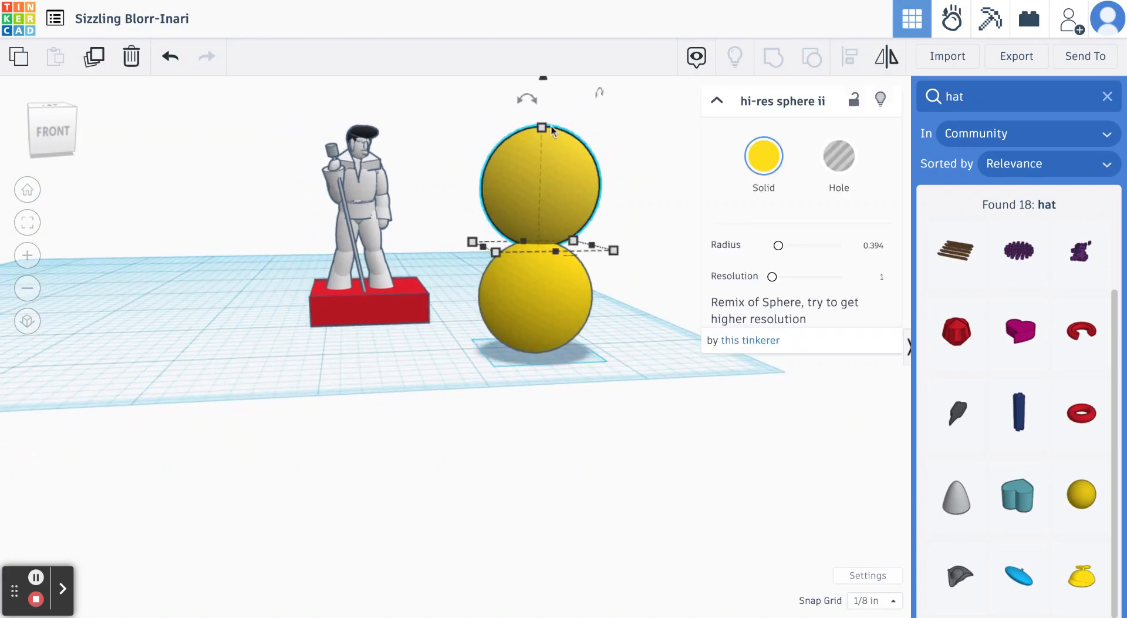
pyautogui.moveTo(544, 81)
pyautogui.mouseDown()
pyautogui.moveTo(545, 49)
pyautogui.moveTo(545, 81)
pyautogui.moveTo(545, 68)
pyautogui.mouseUp()
pyautogui.click(546, 163)
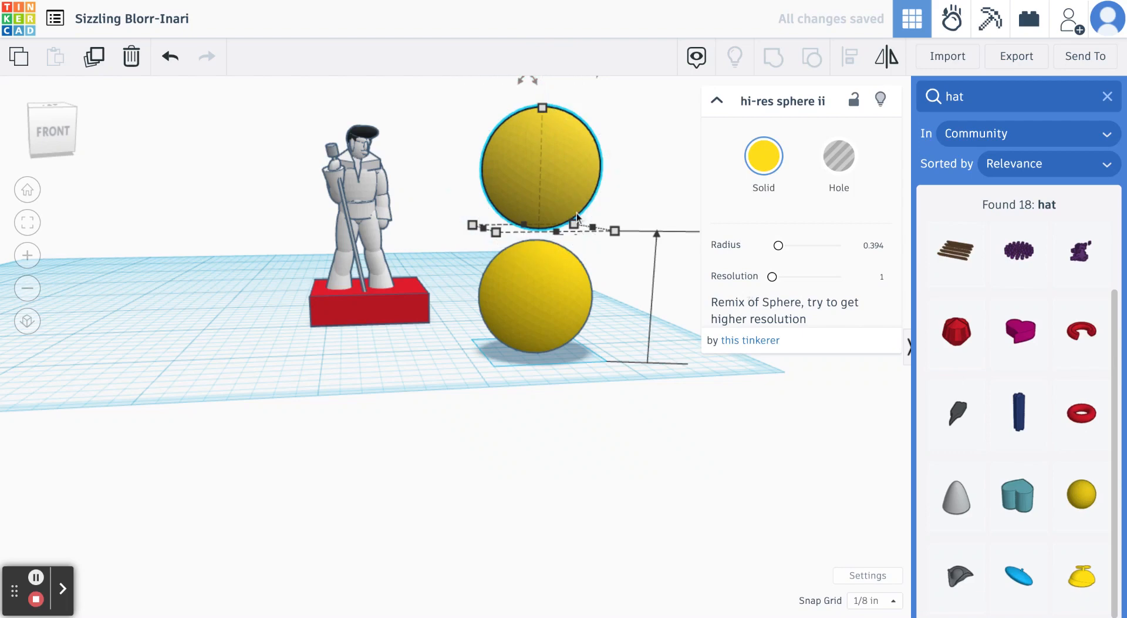
pyautogui.scroll(-3, 578, 219)
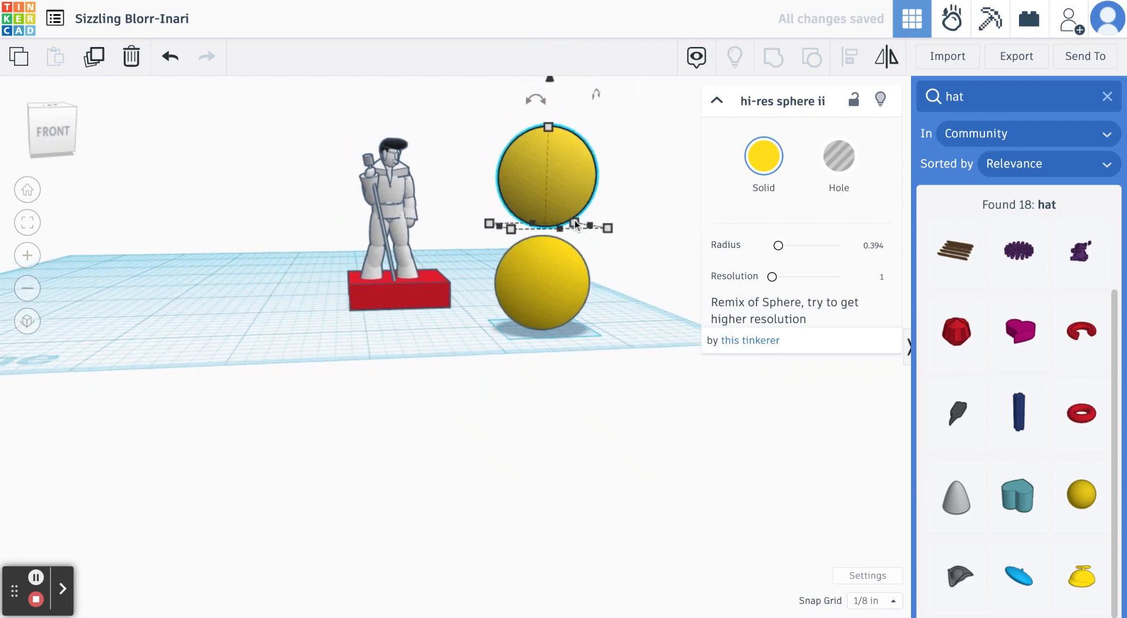
pyautogui.moveTo(550, 83); pyautogui.dragTo(551, 88)
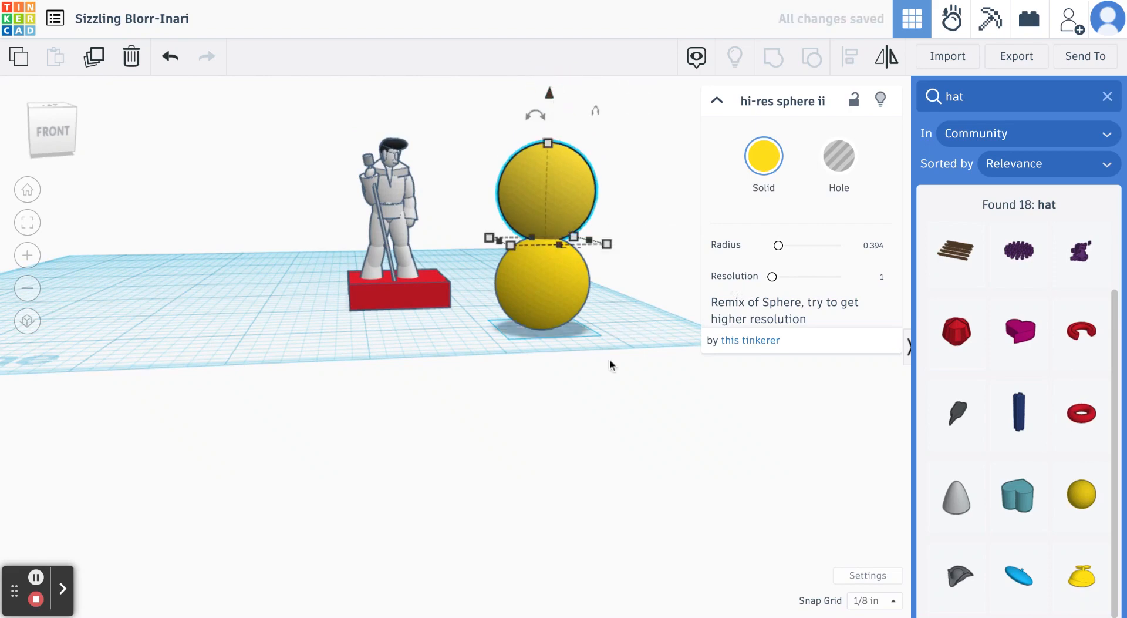
pyautogui.click(609, 362)
pyautogui.moveTo(610, 362); pyautogui.dragTo(602, 336, button='right')
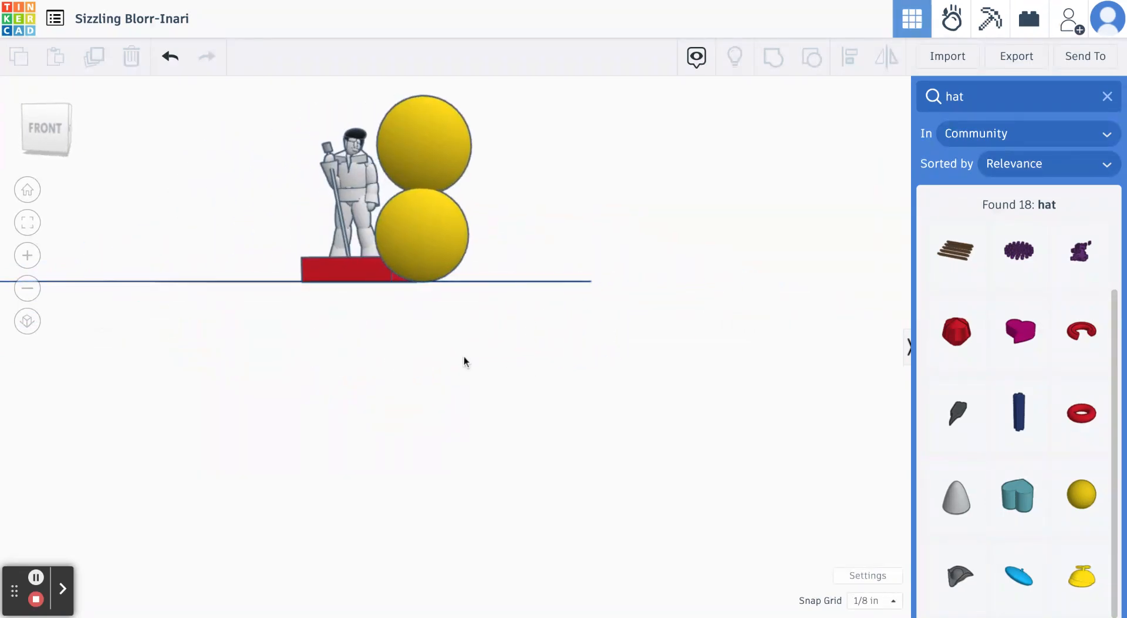
pyautogui.moveTo(464, 360); pyautogui.dragTo(553, 398, button='right')
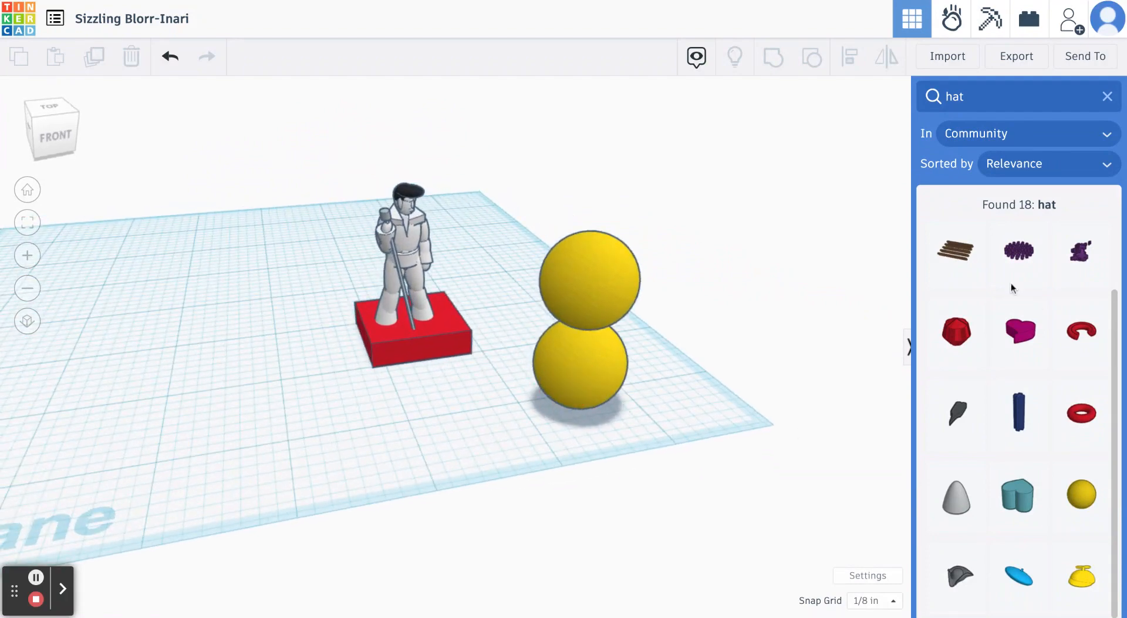
# - Clear the shape search and delete both yellow spheres from the workplane
pyautogui.click(1108, 98)
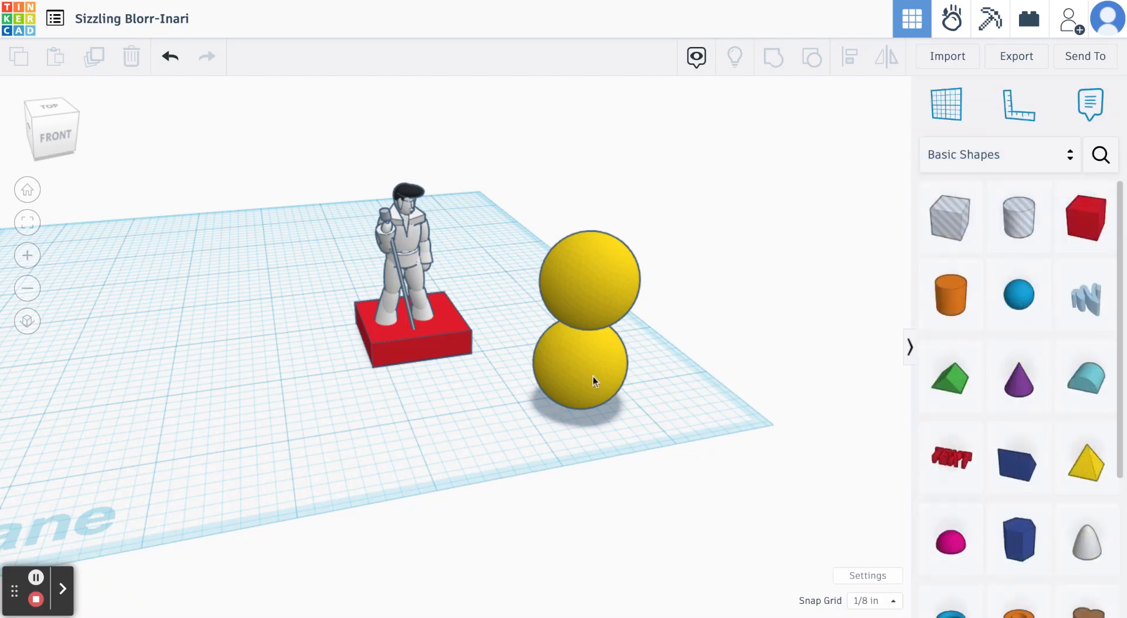
pyautogui.click(586, 270)
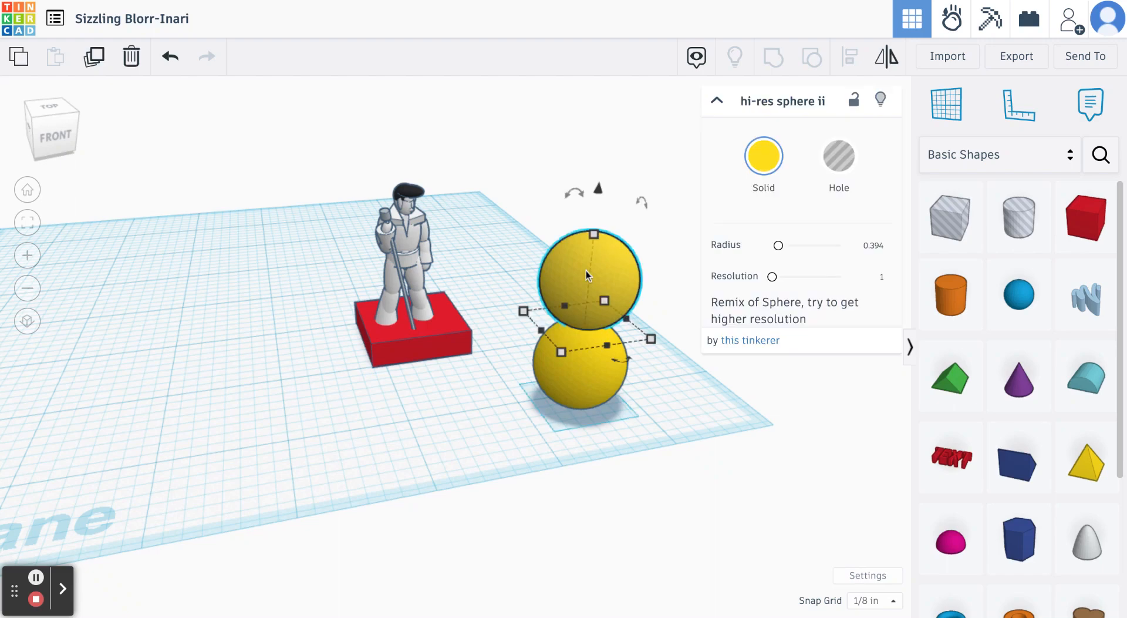
pyautogui.press('Delete')
pyautogui.click(589, 339)
pyautogui.press('Delete')
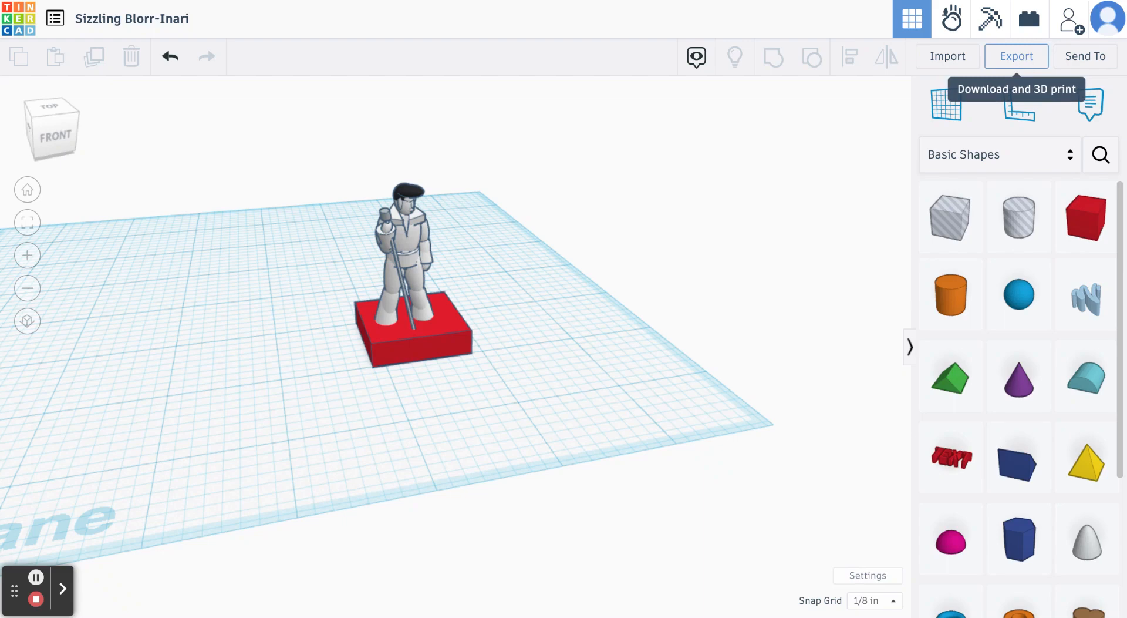
# - Export everything in the design as an STL file
pyautogui.click(1016, 55)
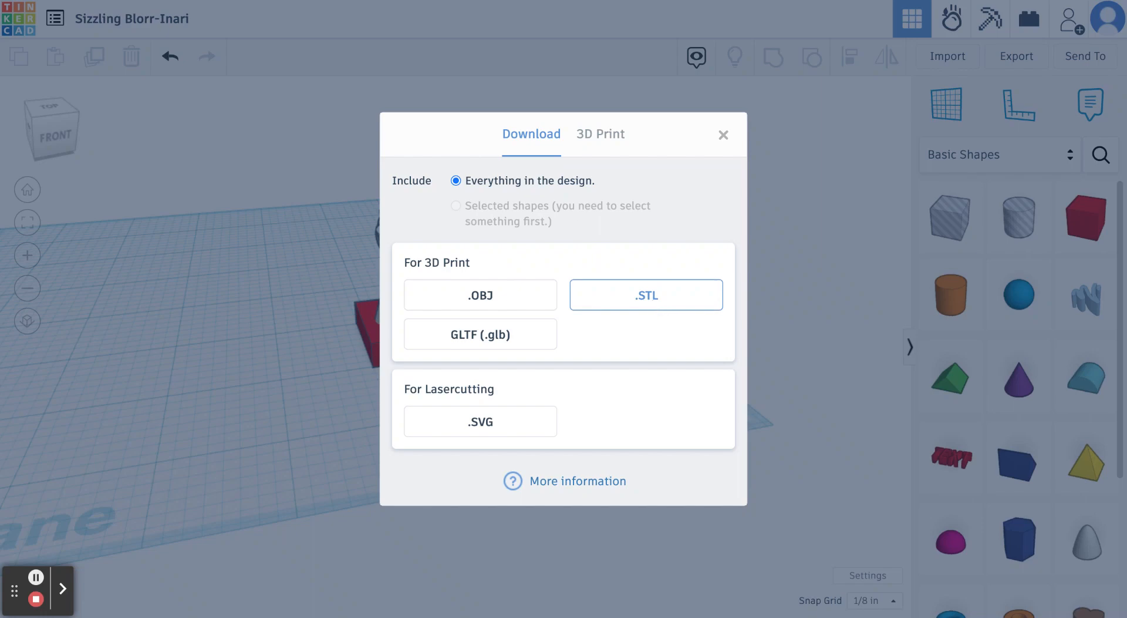
pyautogui.click(652, 300)
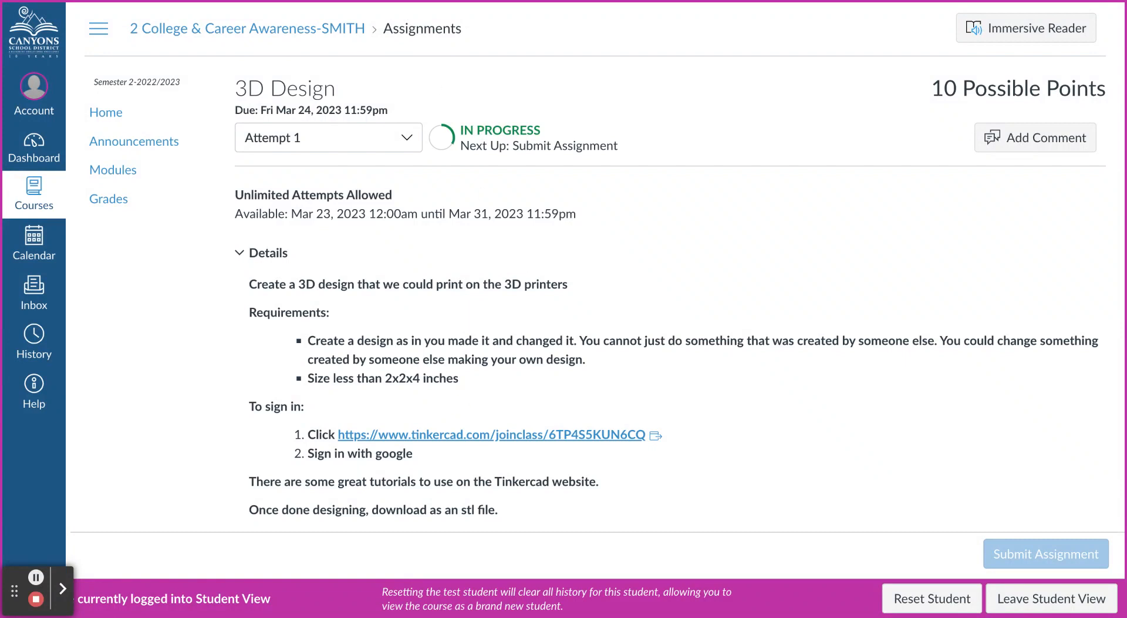
# - Switch to the 3D Design assignment in Canvas, upload body.stl as the submission file, and submit the assignment
pyautogui.scroll(-5, 529, 293)
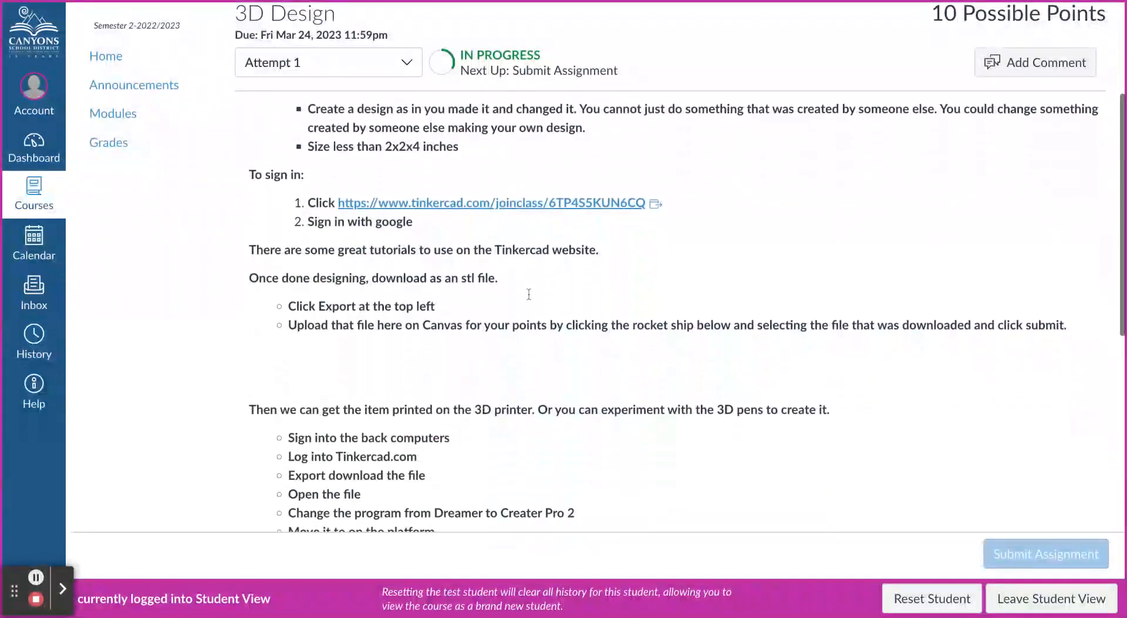
pyautogui.scroll(-3, 529, 293)
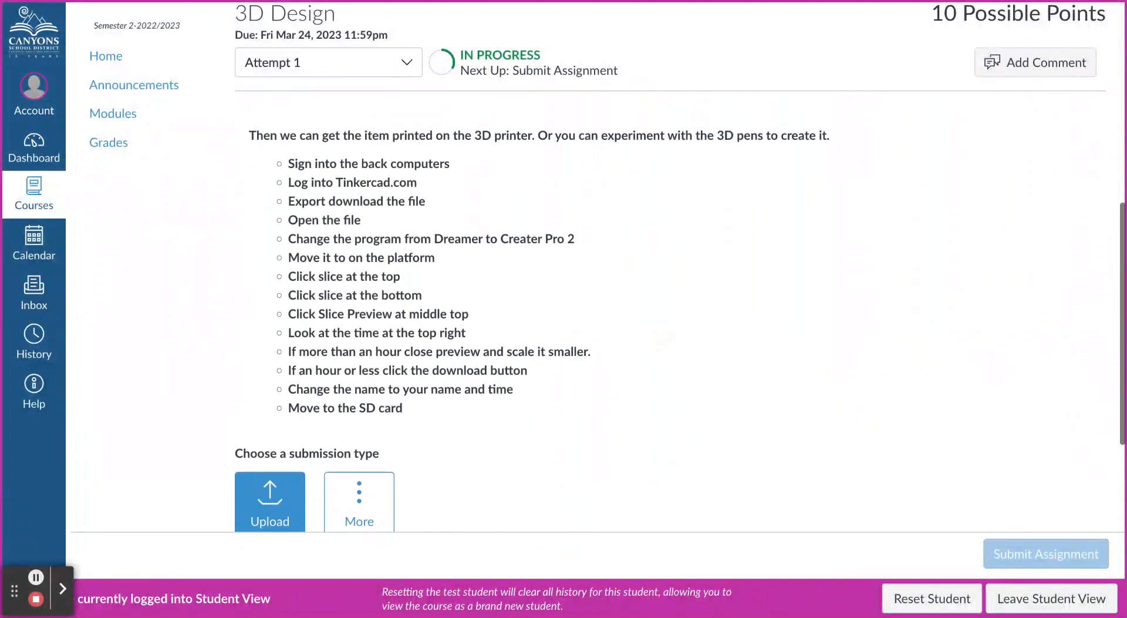
pyautogui.scroll(-3, 559, 394)
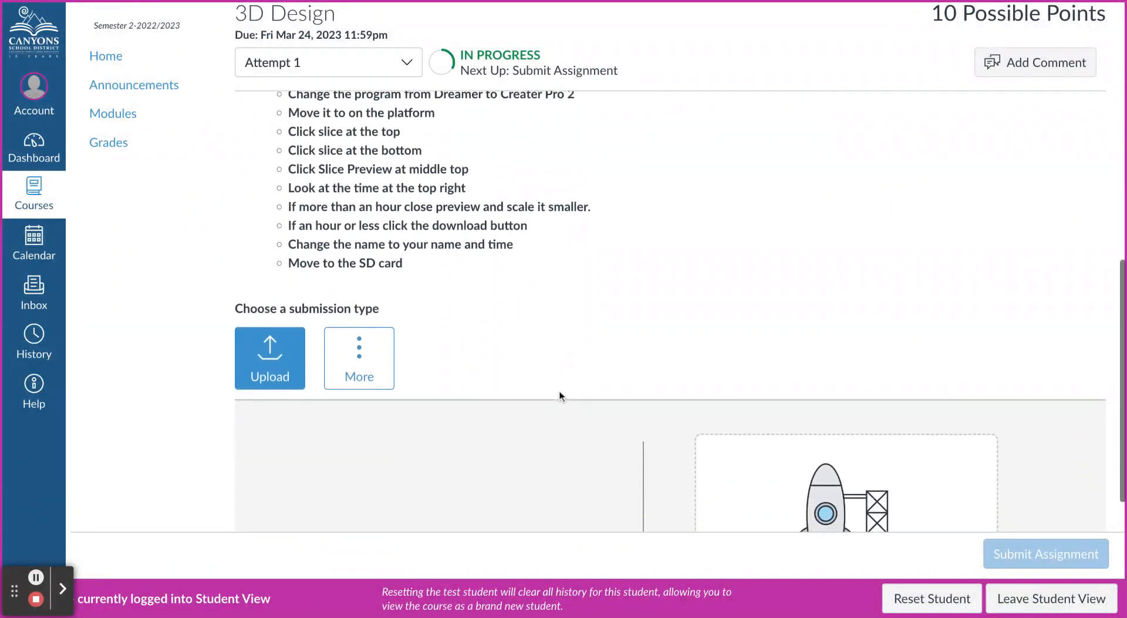
pyautogui.scroll(-4, 560, 400)
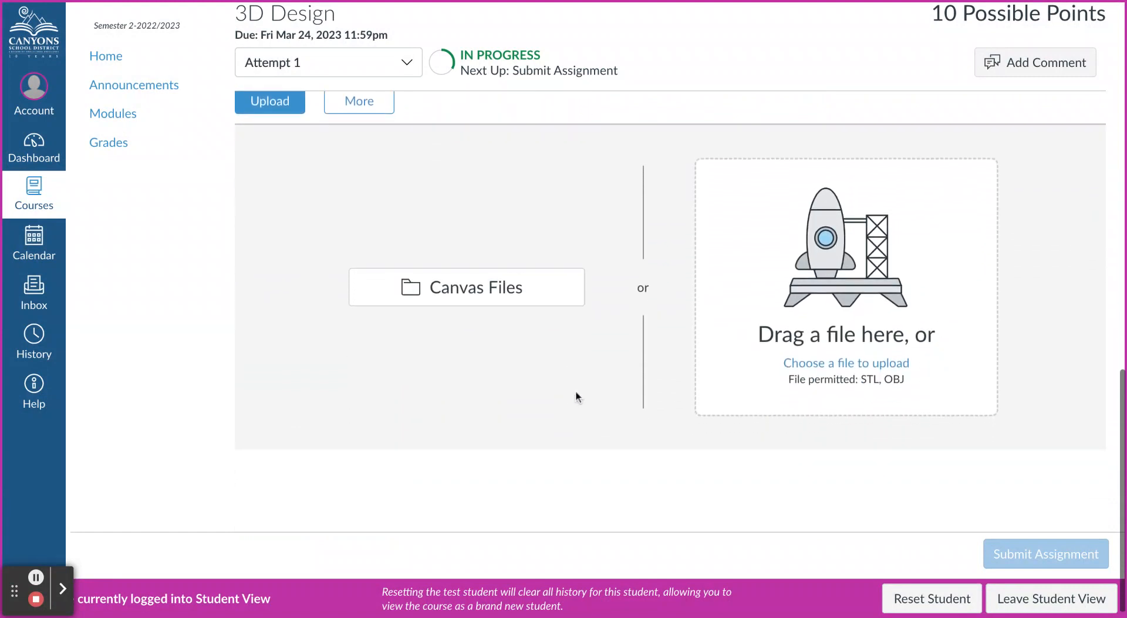
pyautogui.click(822, 271)
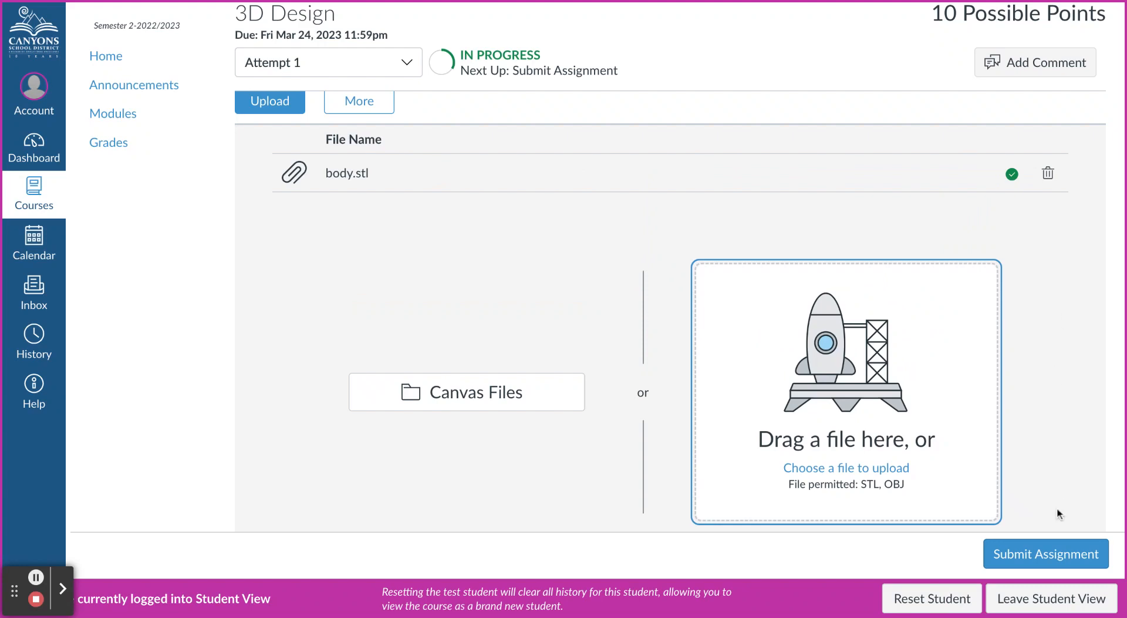
pyautogui.click(1056, 555)
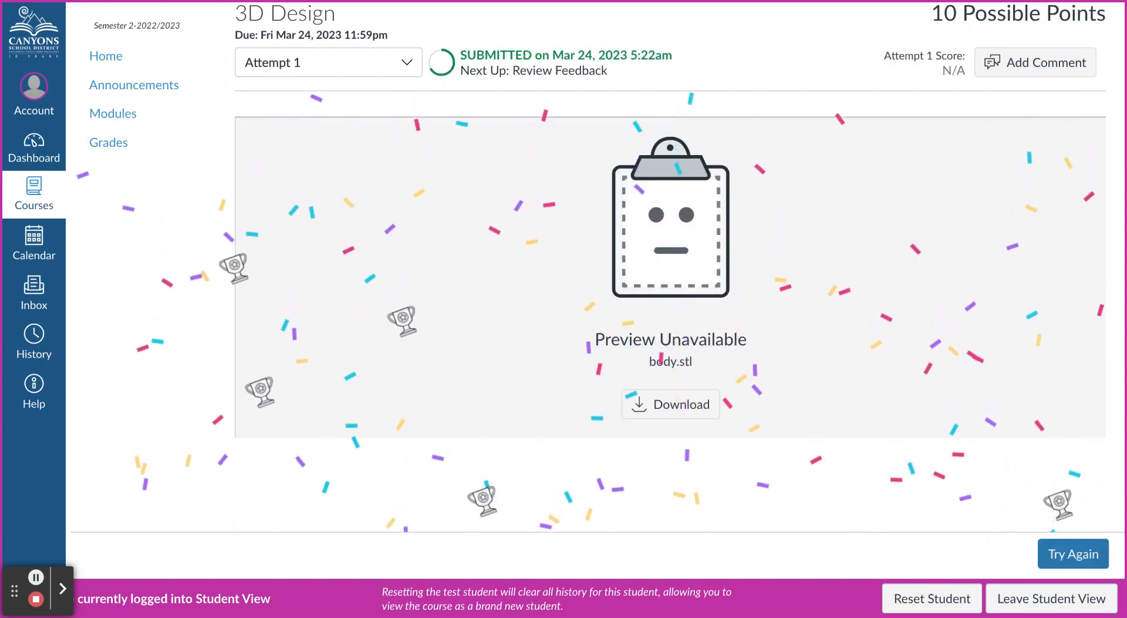
# - Review the assignment submission and highlight the name of the submitted STL file
pyautogui.scroll(1, 843, 504)
pyautogui.scroll(2, 842, 506)
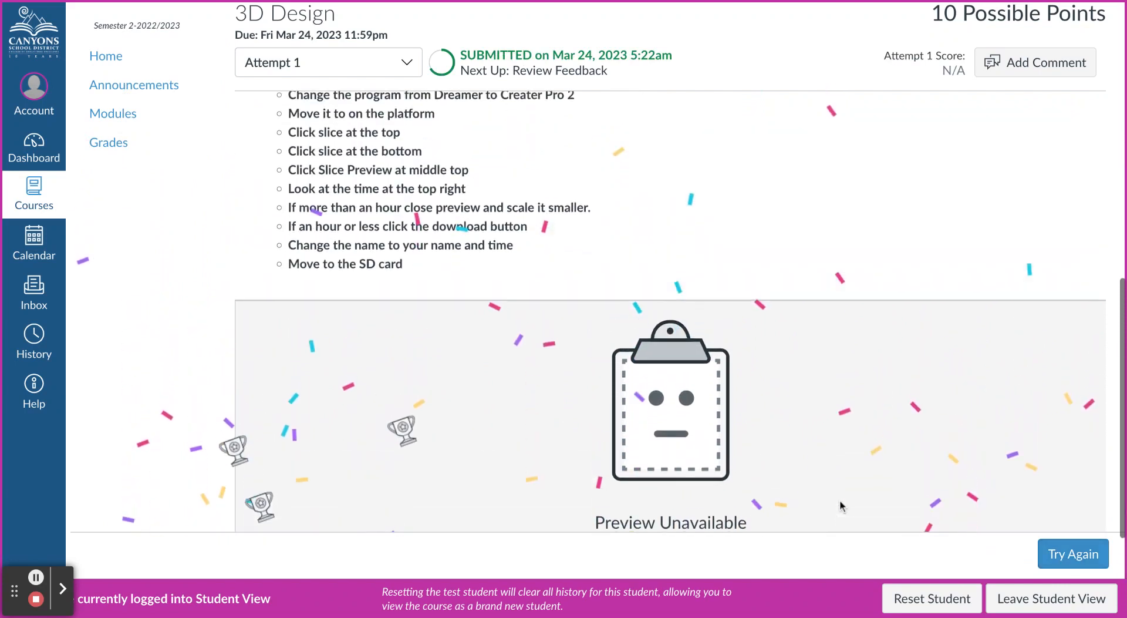
pyautogui.scroll(-1, 843, 506)
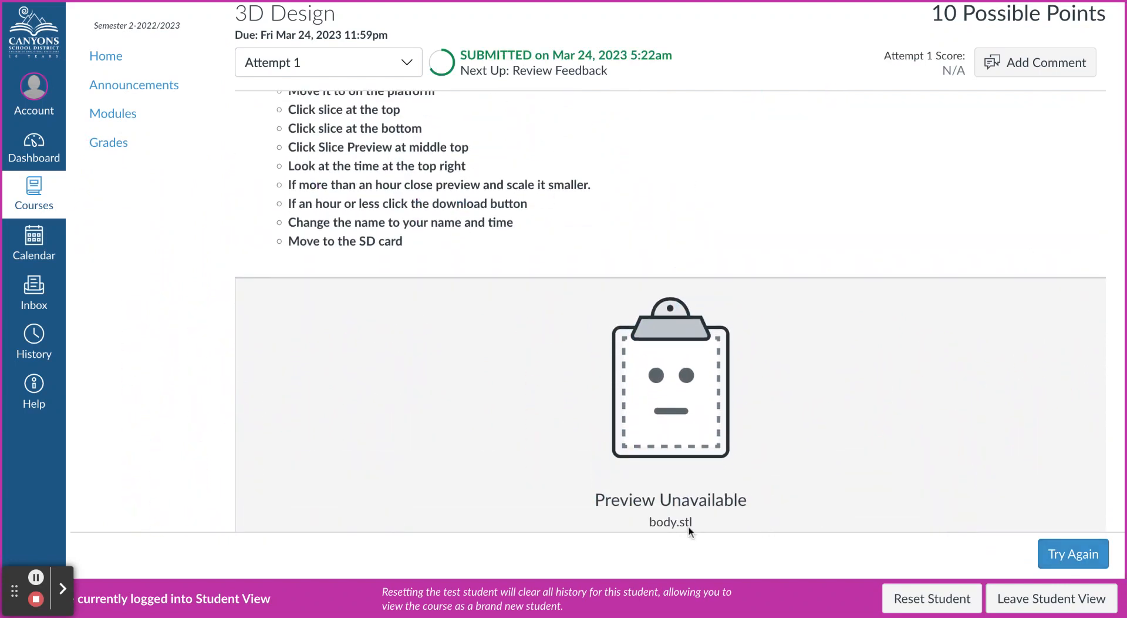
pyautogui.scroll(-1, 693, 518)
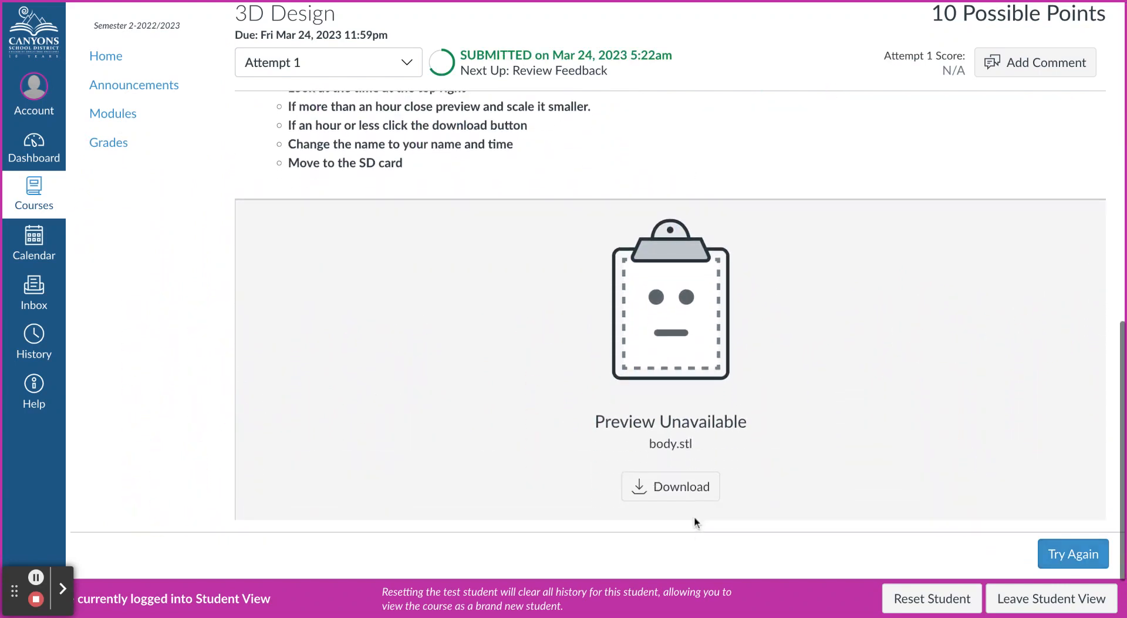
pyautogui.doubleClick(693, 443)
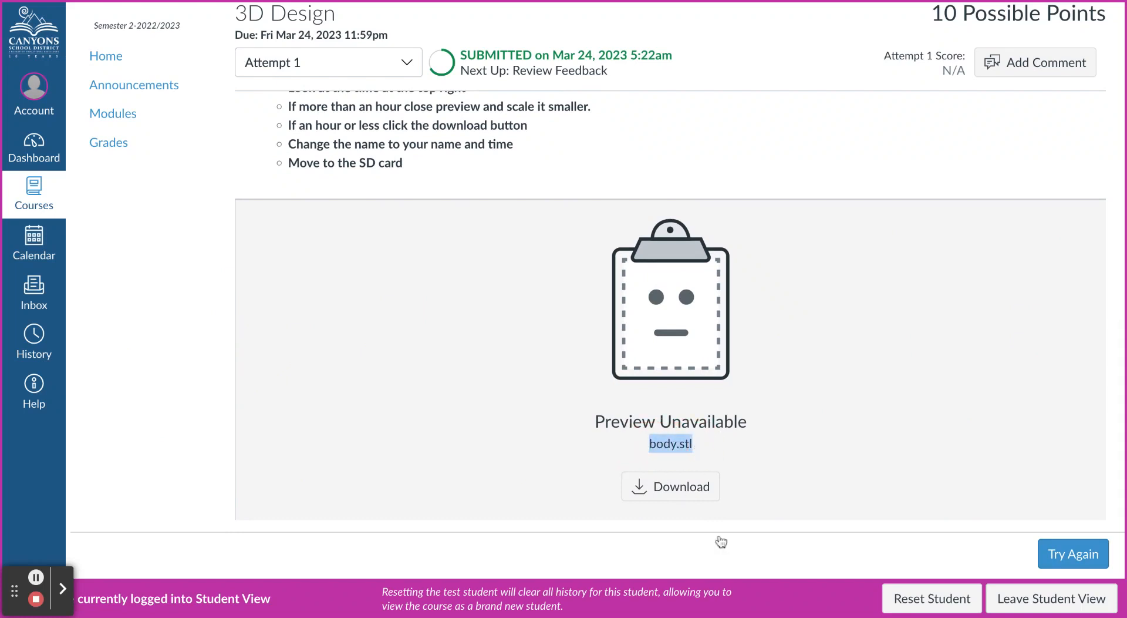